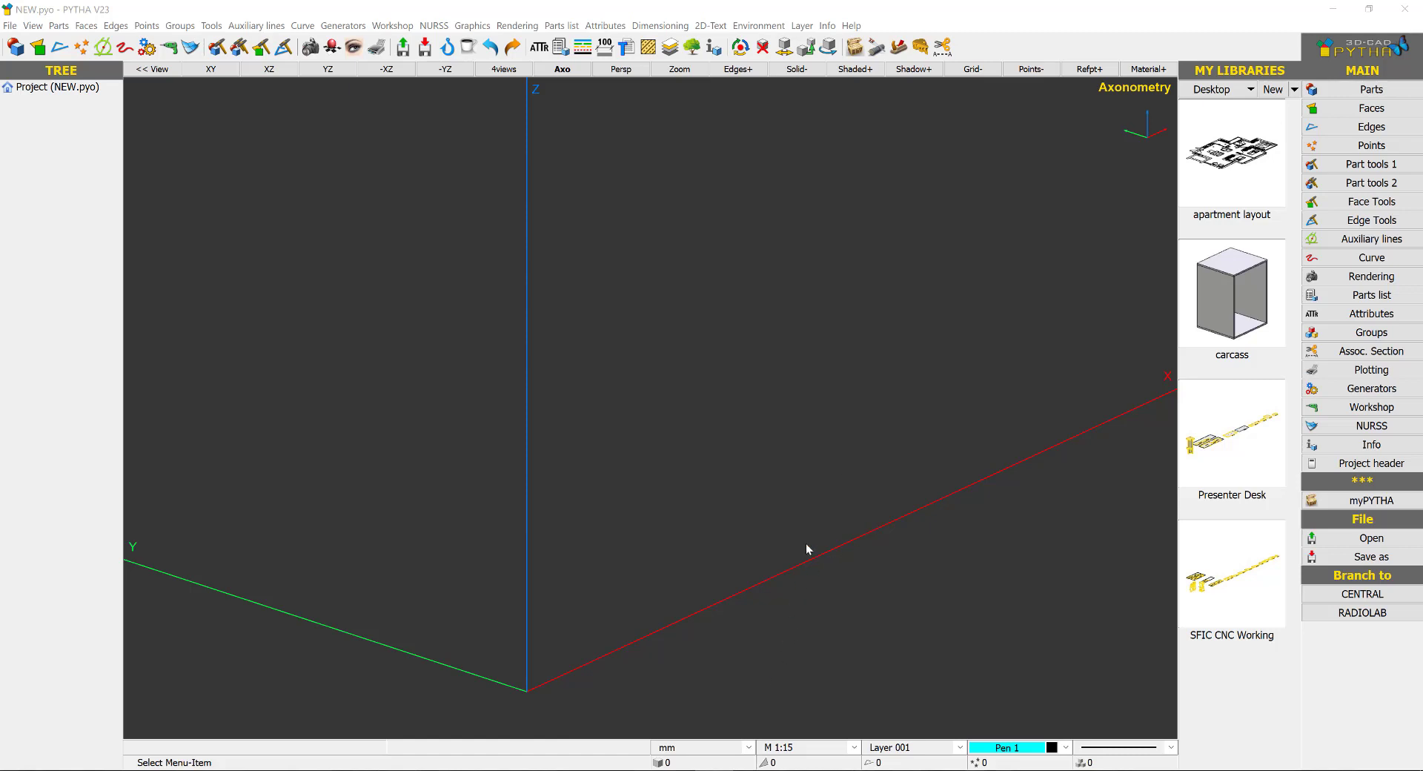
Insert the carcass from the library and set it to the origin.
{"action": "left_click", "coordinate": [650, 278]}
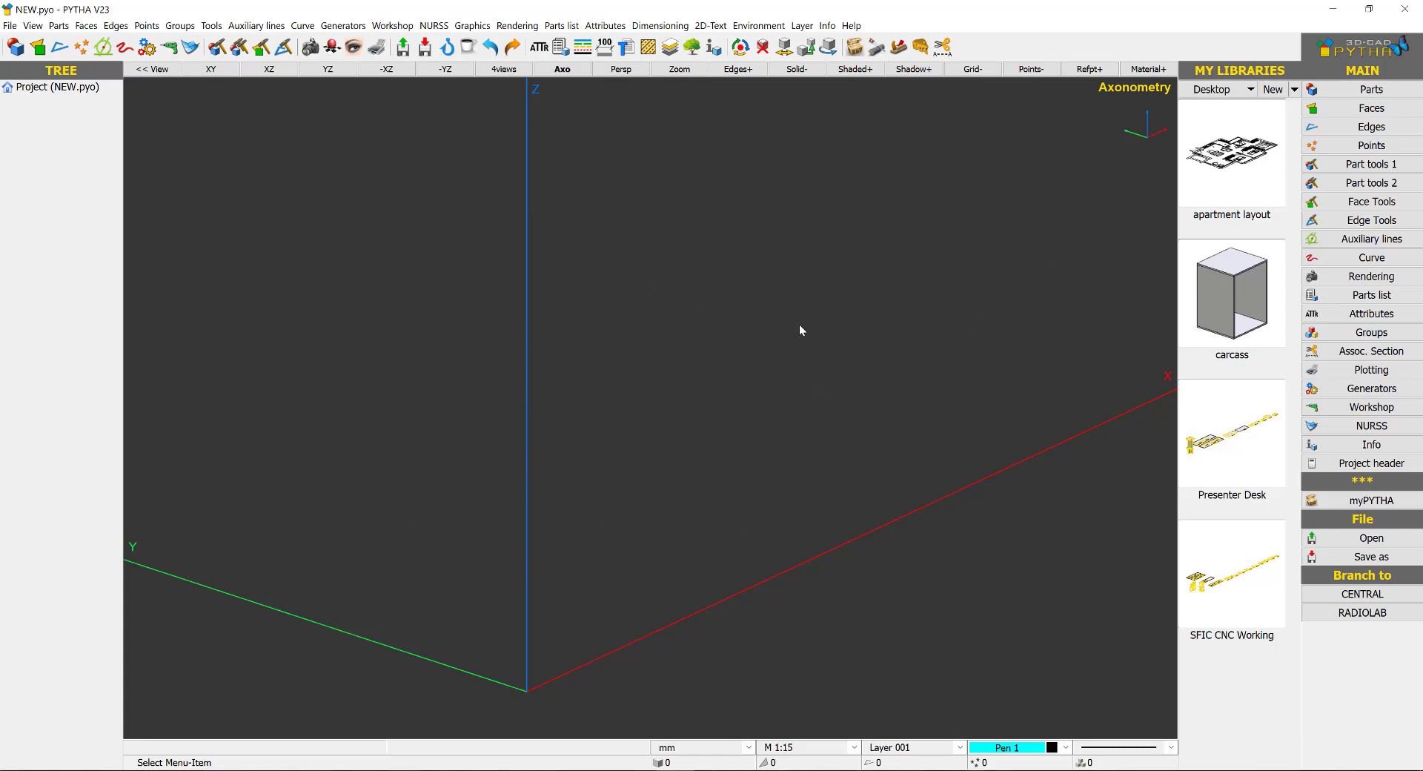
{"action": "left_click_drag", "start_coordinate": [1163, 303], "coordinate": [828, 377]}
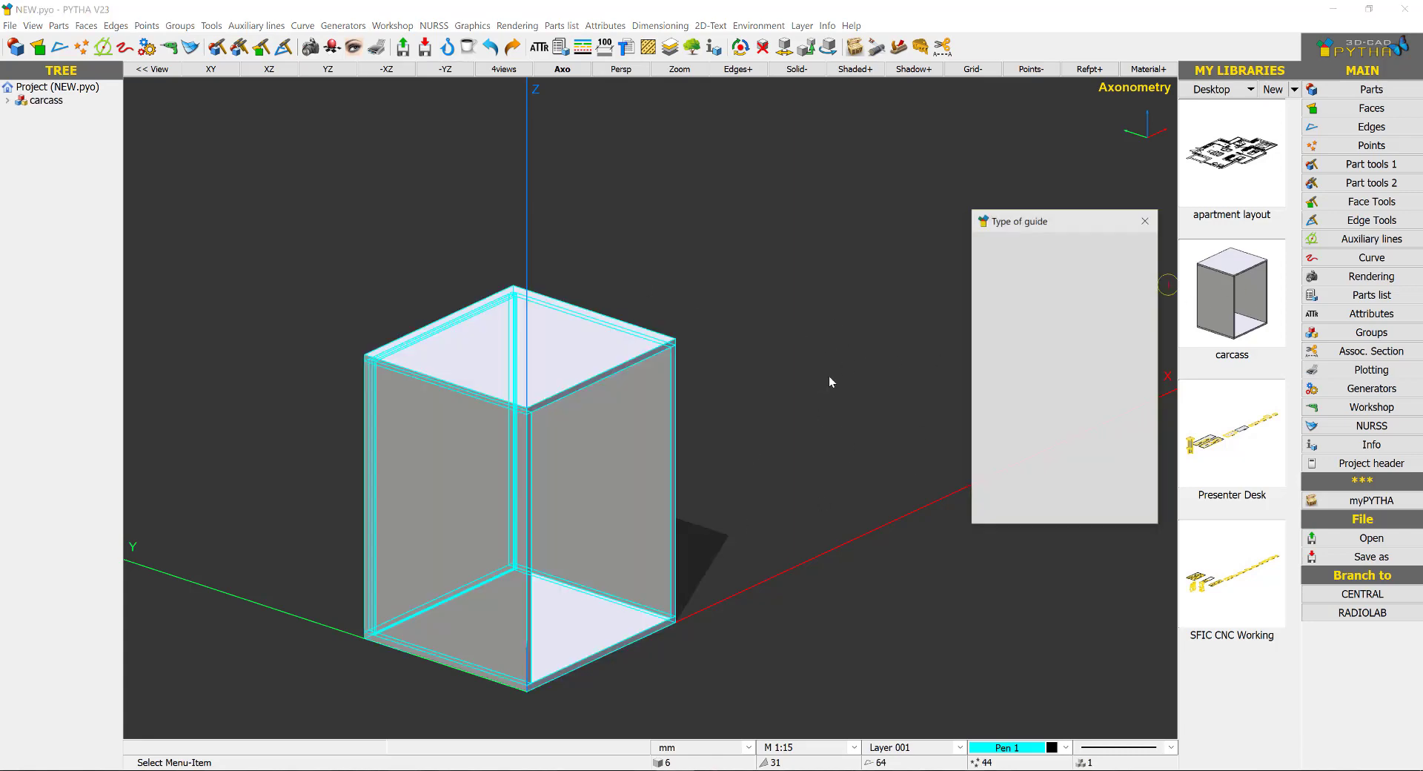
{"action": "left_click", "coordinate": [1048, 481]}
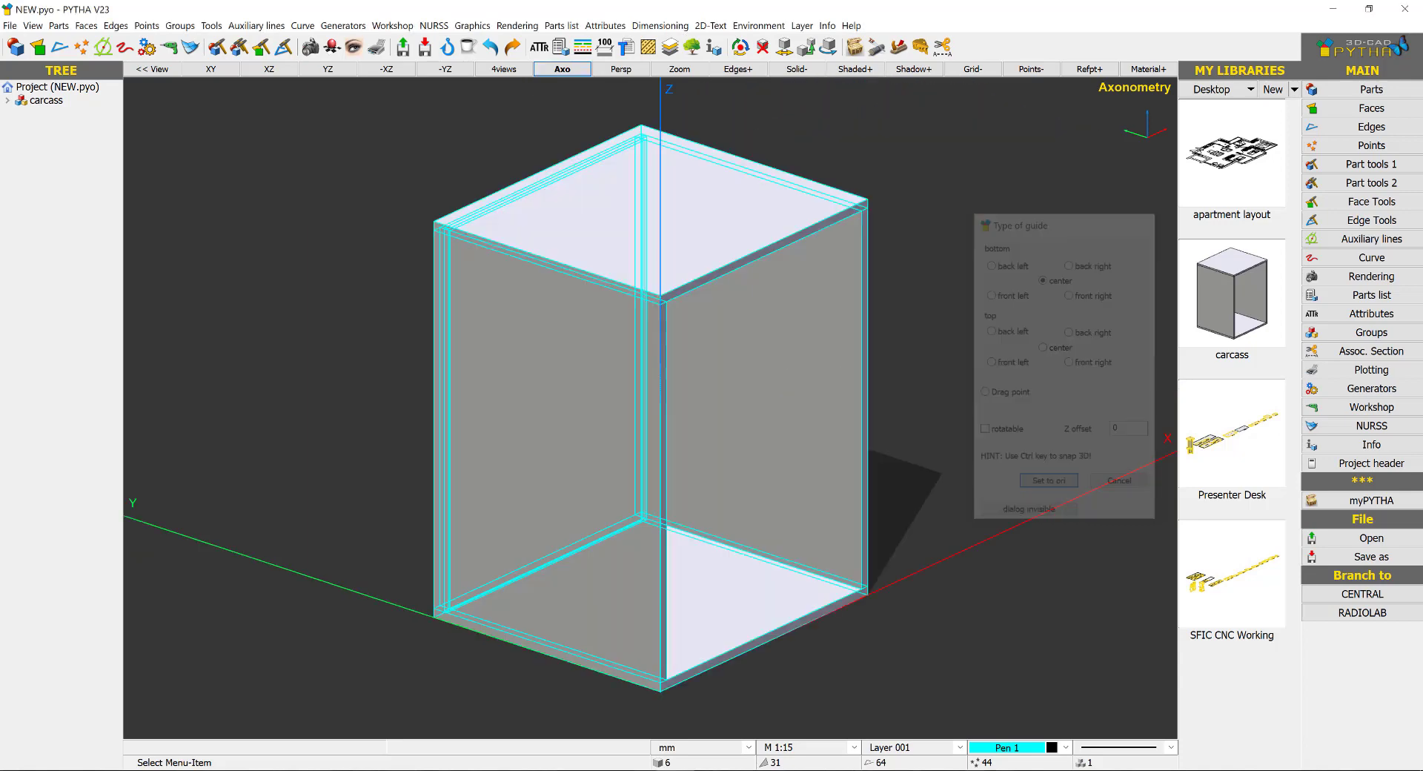
Turn on the solid display so the carcass is shown without its hidden edges.
{"action": "left_click", "coordinate": [806, 65]}
{"action": "scroll", "coordinate": [849, 374], "scroll_direction": "down", "scroll_amount": 2}
{"action": "middle_click_drag", "start_coordinate": [849, 373], "coordinate": [807, 378]}
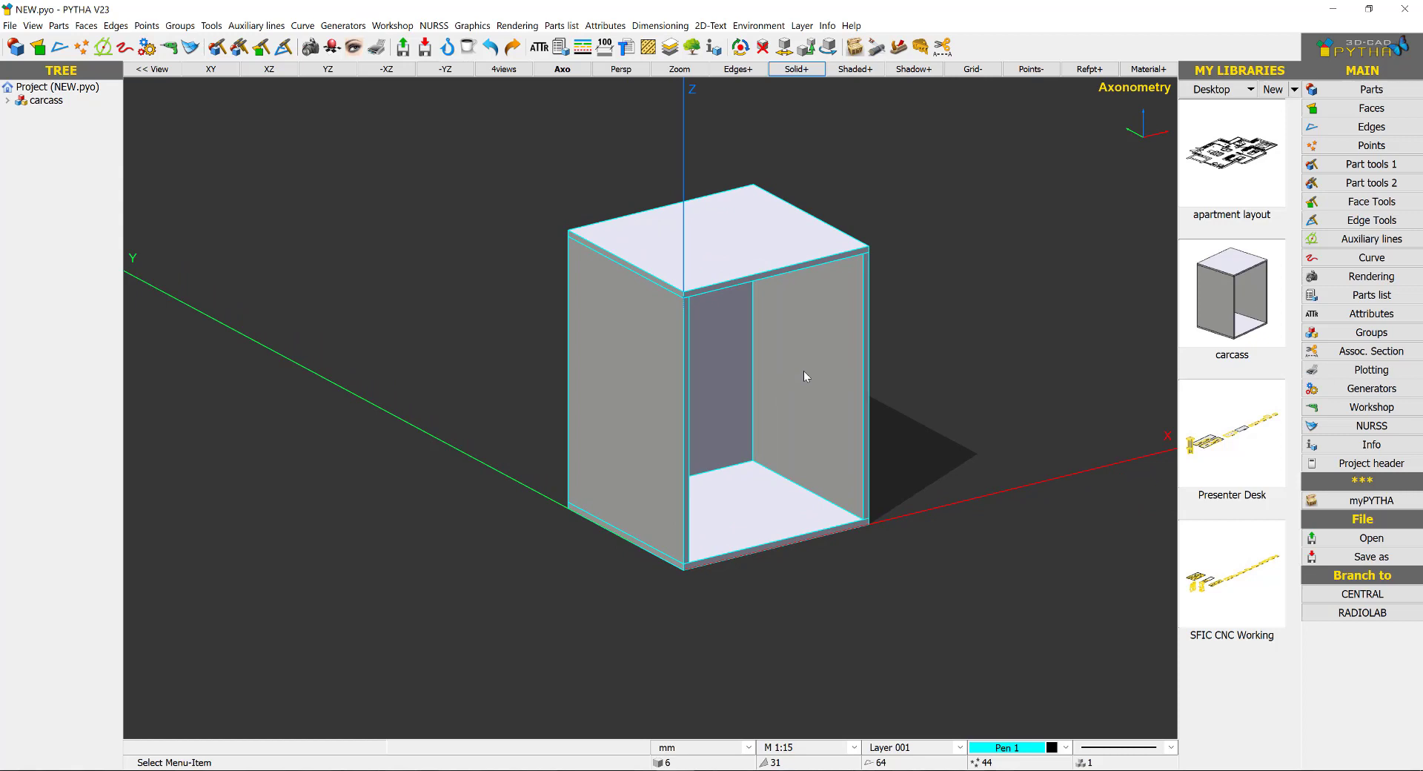
{"action": "scroll", "coordinate": [922, 460], "scroll_direction": "up", "scroll_amount": 5}
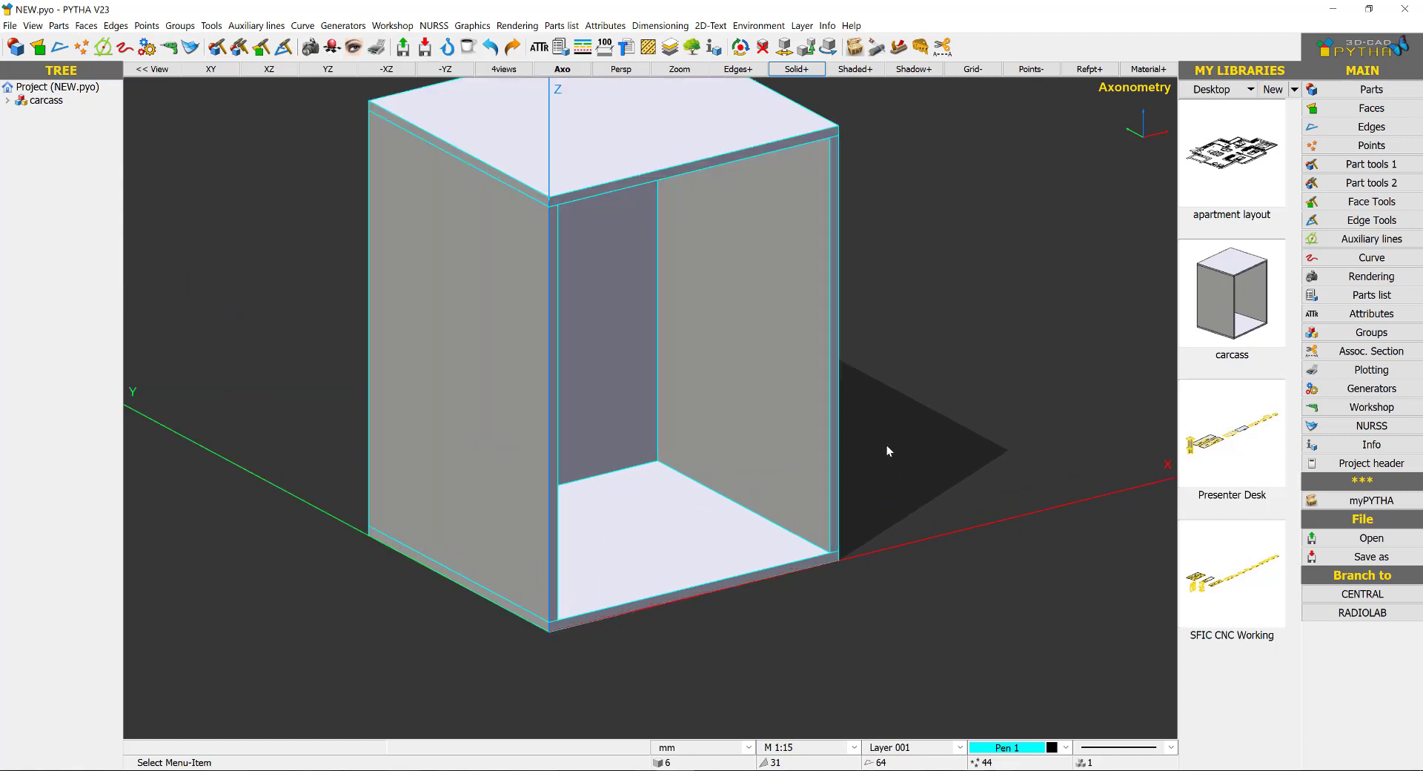
{"action": "scroll", "coordinate": [883, 445], "scroll_direction": "down", "scroll_amount": 4}
{"action": "middle_click_drag", "start_coordinate": [869, 444], "coordinate": [764, 459]}
{"action": "scroll", "coordinate": [764, 459], "scroll_direction": "up", "scroll_amount": 3}
{"action": "scroll", "coordinate": [580, 208], "scroll_direction": "down", "scroll_amount": 1}
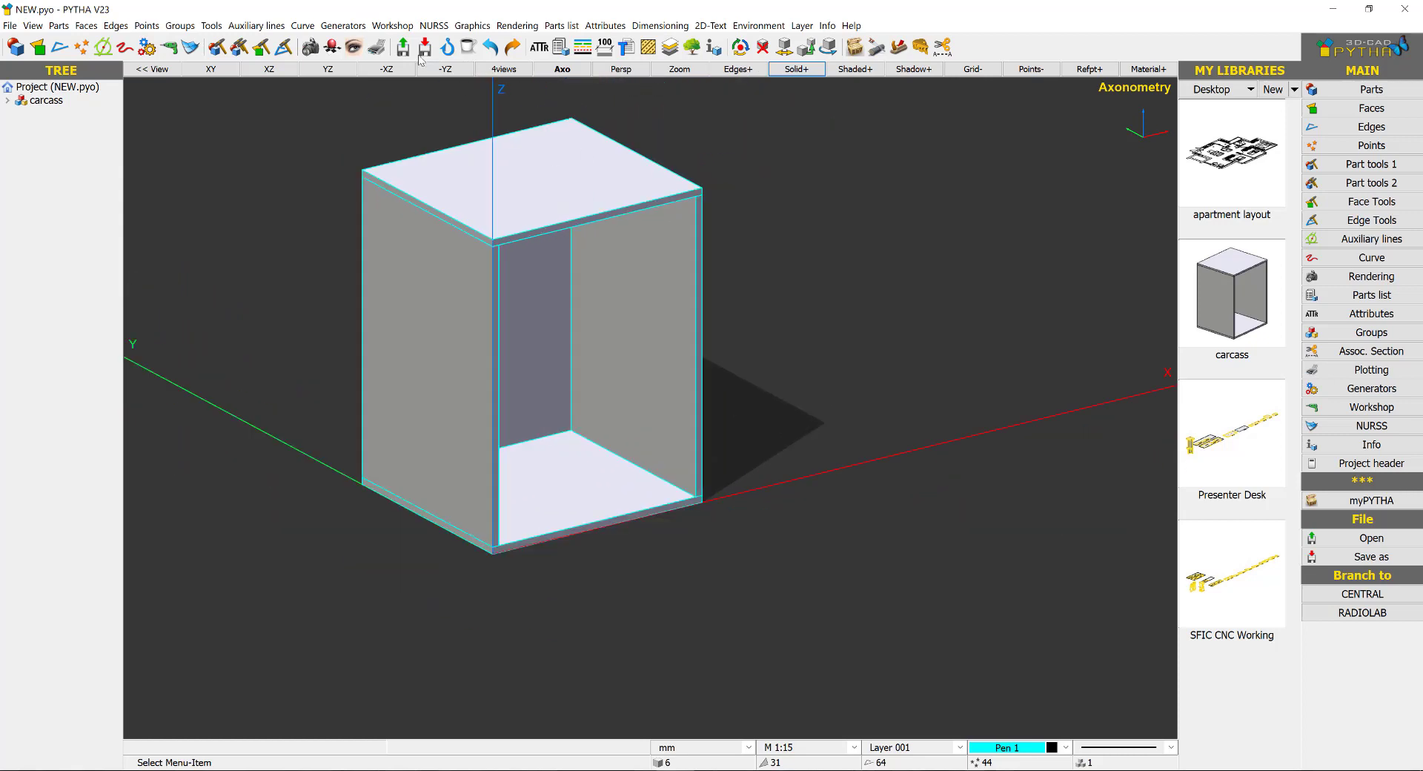
Load the "drawer replacement" project from the Pytha Library folder and place one unrotated block beside the carcass.
{"action": "left_click", "coordinate": [408, 47]}
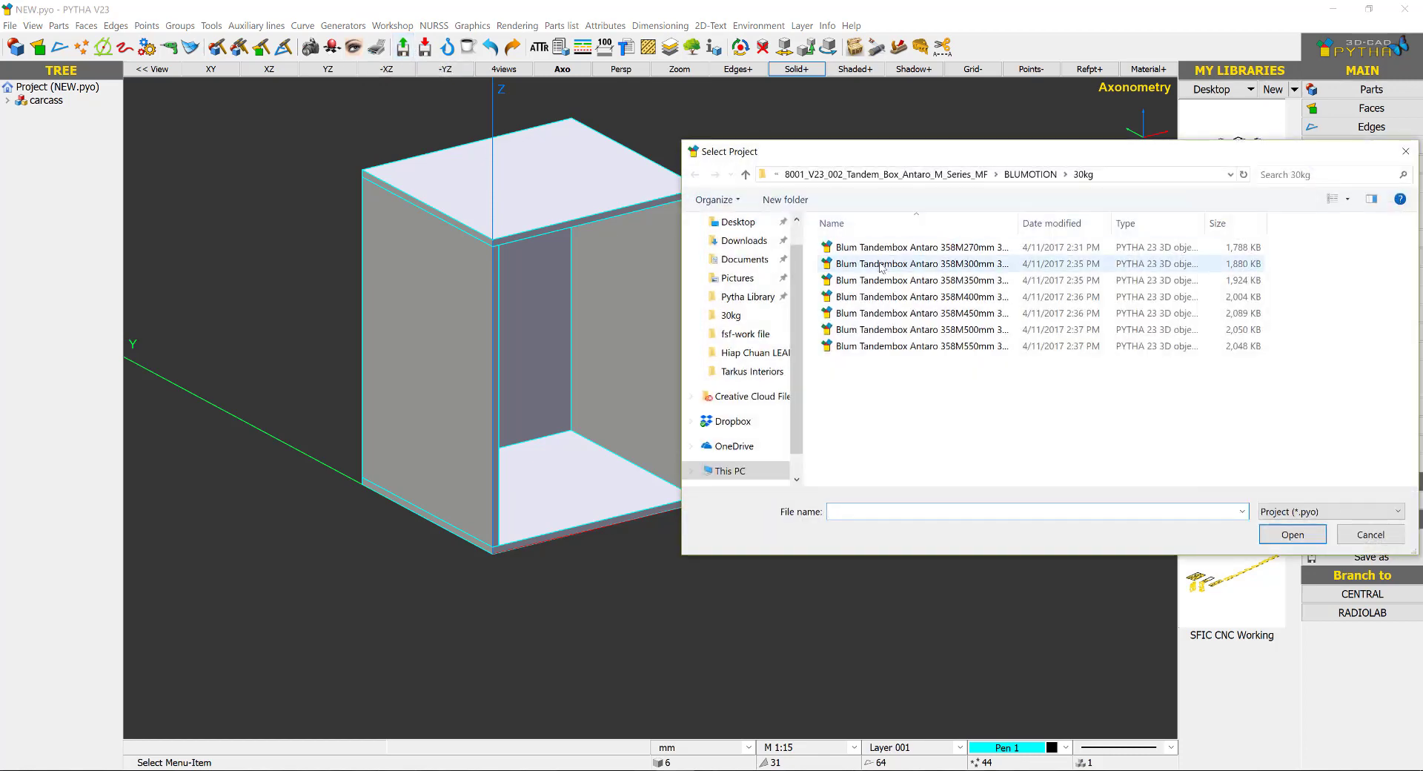
{"action": "left_click", "coordinate": [745, 297]}
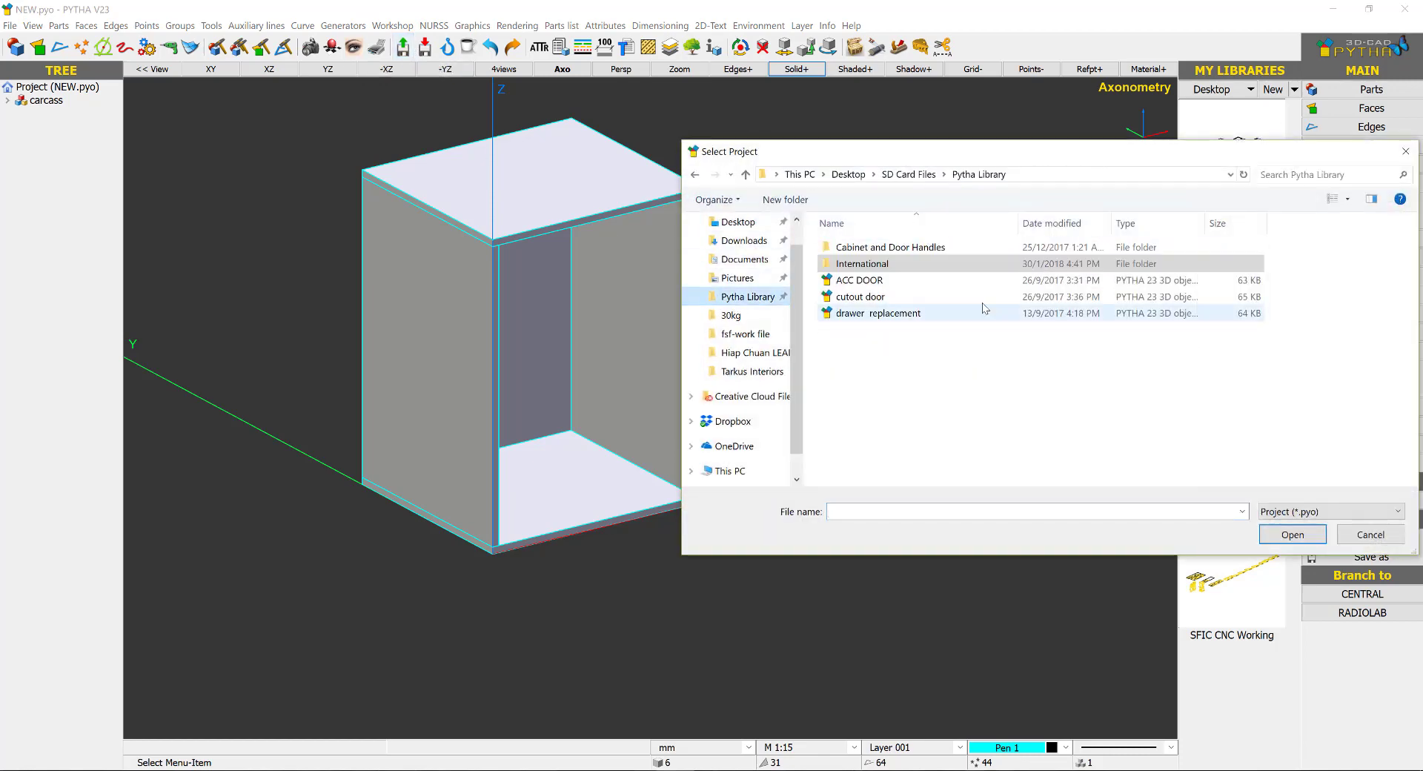
{"action": "double_click", "coordinate": [874, 312]}
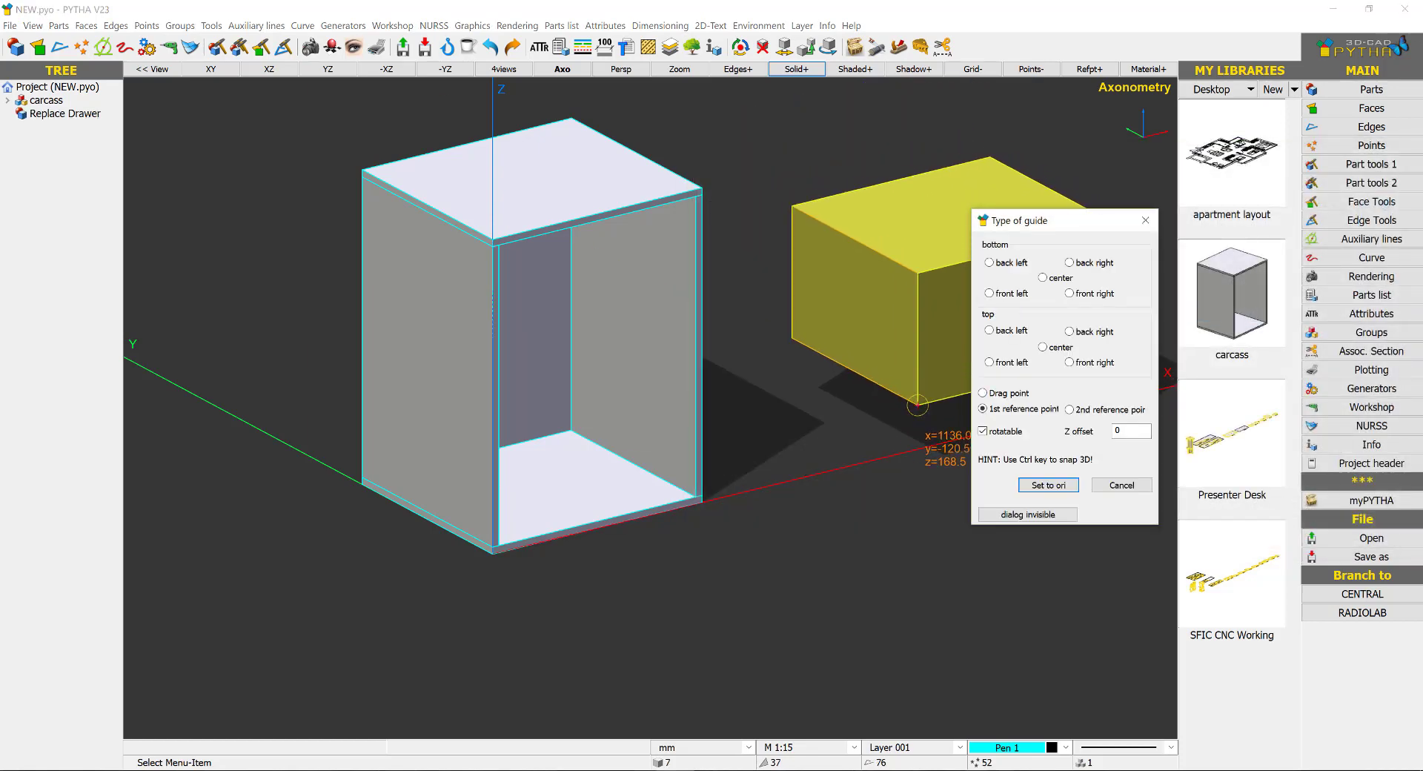
{"action": "left_click", "coordinate": [858, 422]}
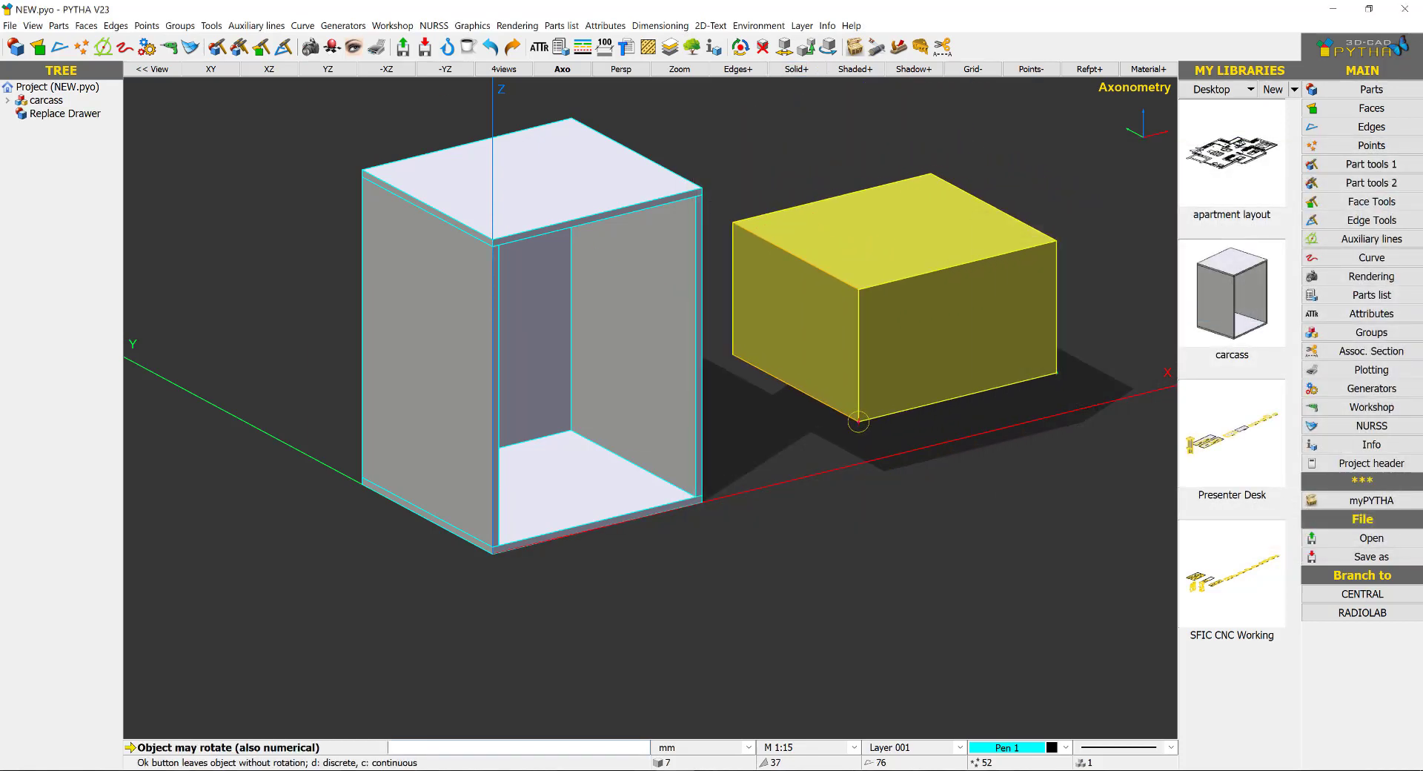
{"action": "left_click", "coordinate": [952, 394]}
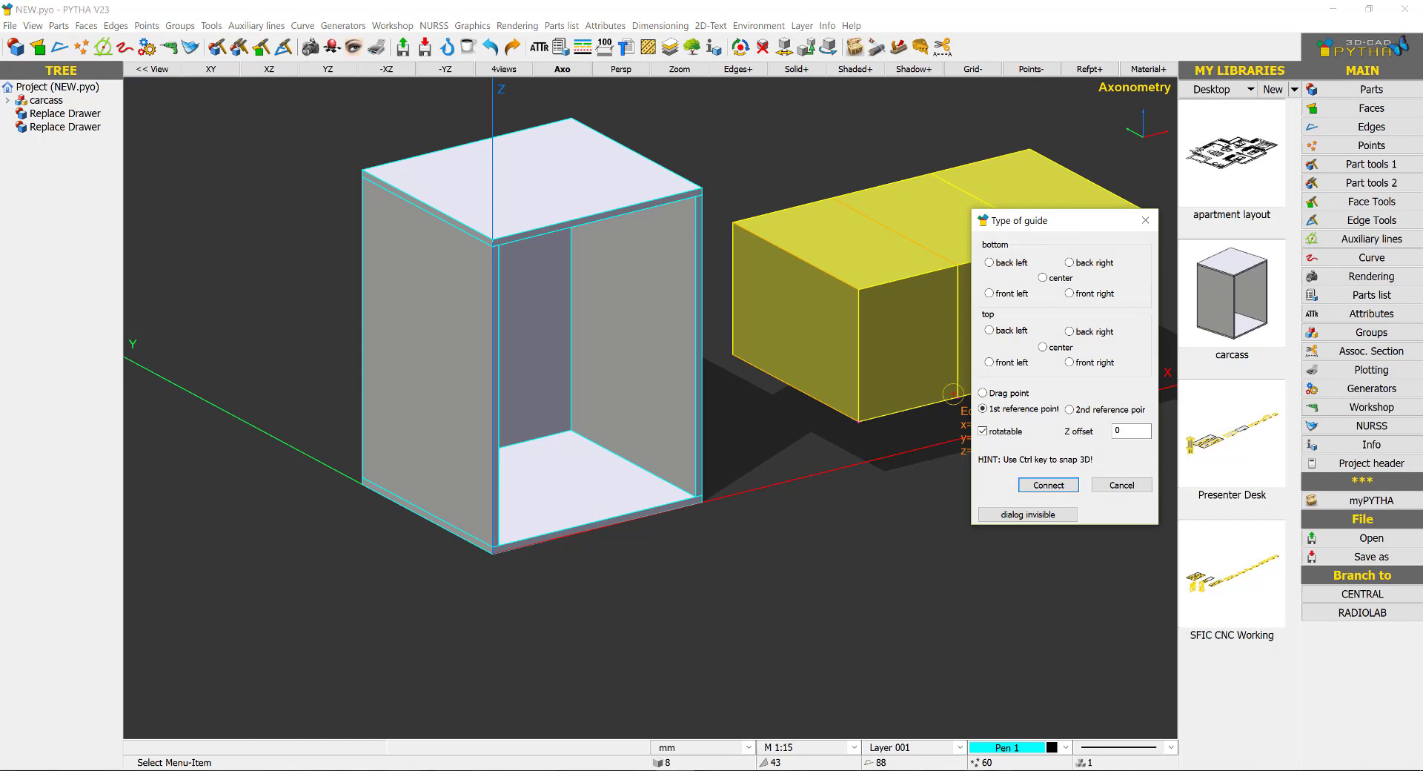
{"action": "key", "text": "Escape"}
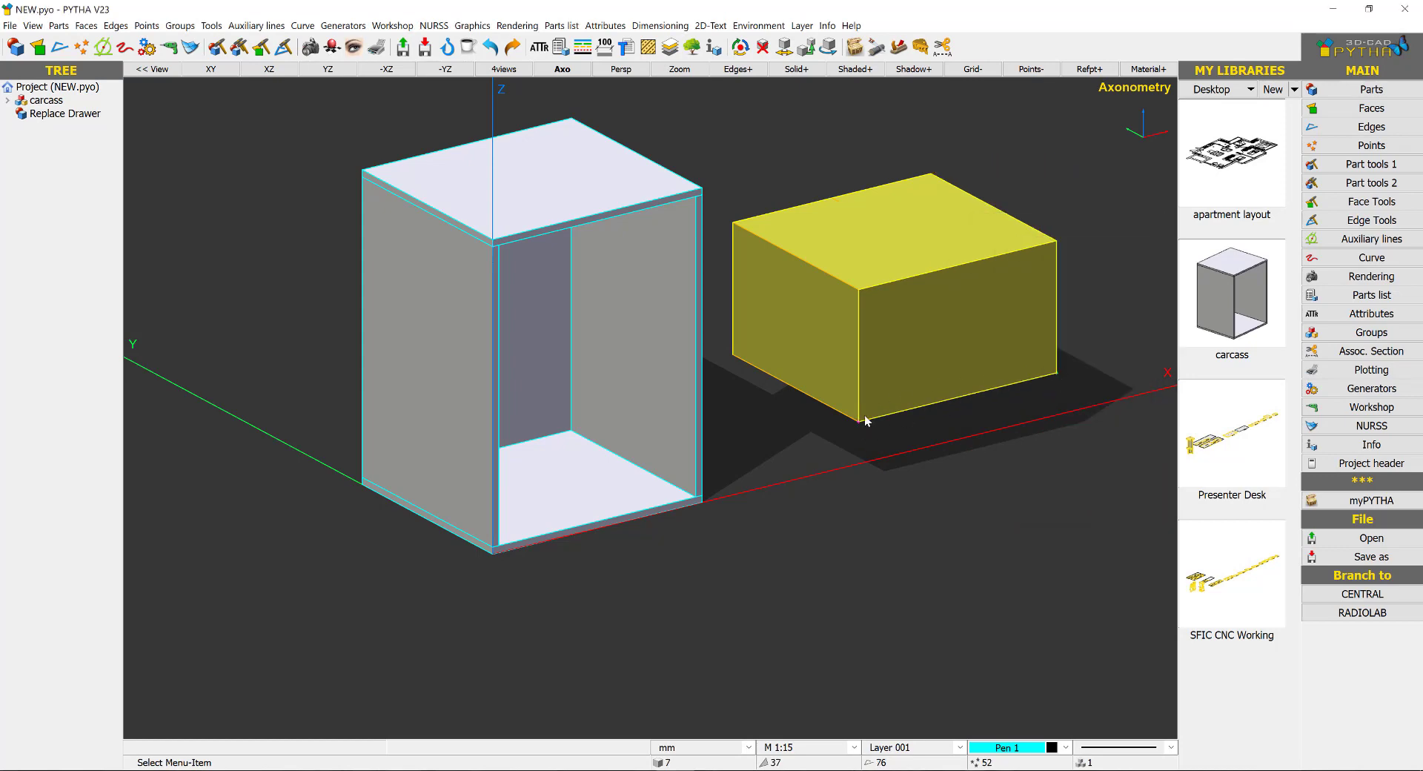
Move the Replace Drawer block by its lower front left corner to the inner lower front left corner of the carcass.
{"action": "scroll", "coordinate": [864, 416], "scroll_direction": "up", "scroll_amount": 3}
{"action": "scroll", "coordinate": [860, 420], "scroll_direction": "down", "scroll_amount": 2}
{"action": "middle_click_drag", "start_coordinate": [854, 423], "coordinate": [807, 452]}
{"action": "scroll", "coordinate": [1060, 376], "scroll_direction": "down", "scroll_amount": 2}
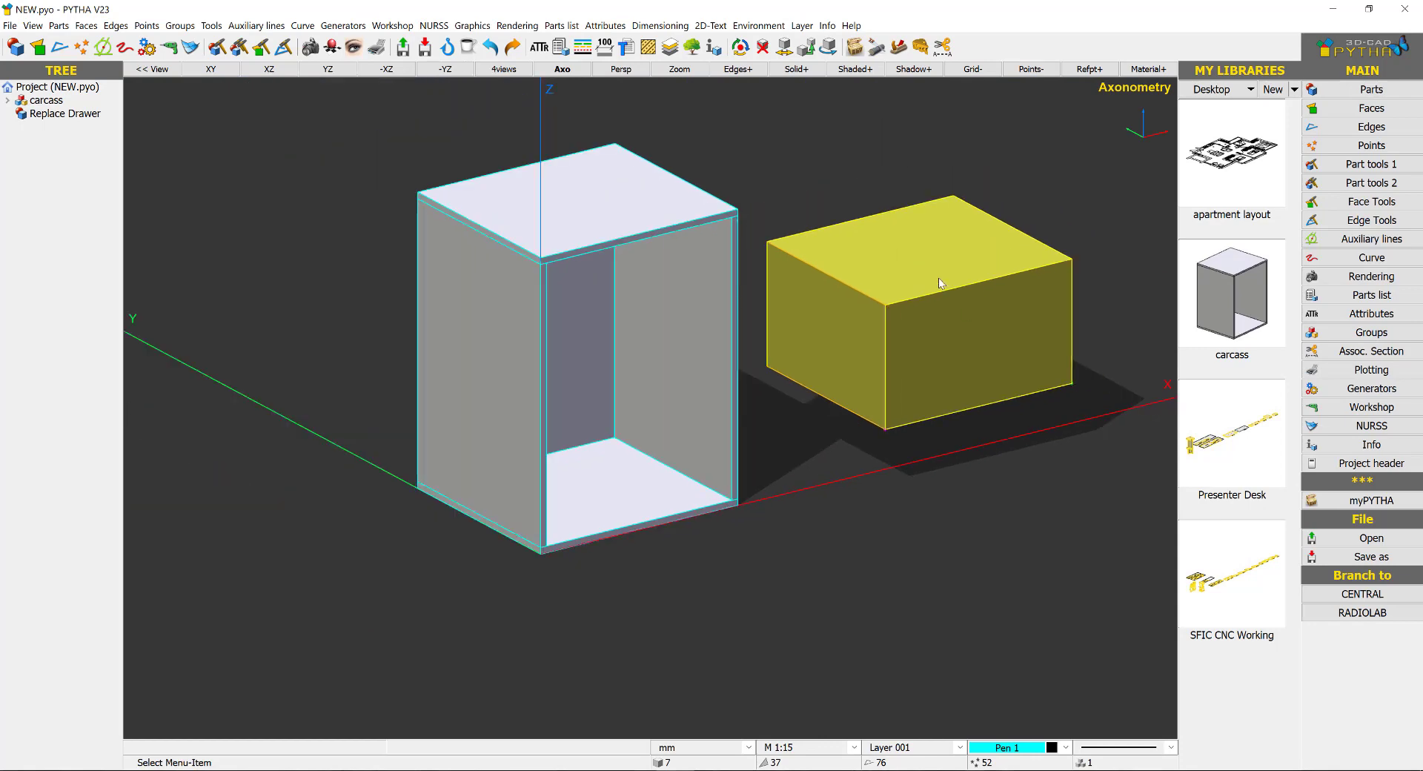
{"action": "right_click", "coordinate": [938, 282]}
{"action": "left_click", "coordinate": [942, 286]}
{"action": "left_click", "coordinate": [885, 428]}
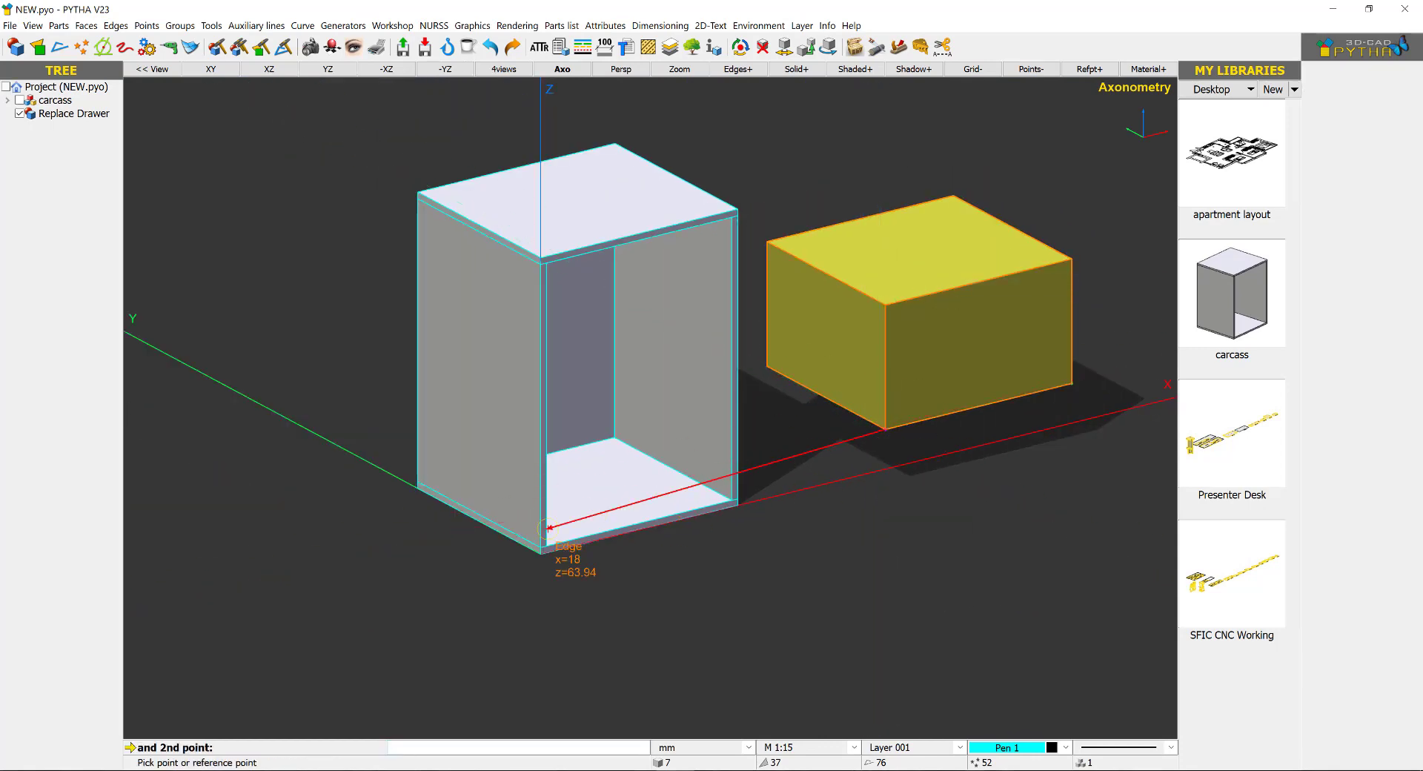
{"action": "left_click", "coordinate": [546, 527]}
{"action": "key", "text": "Return"}
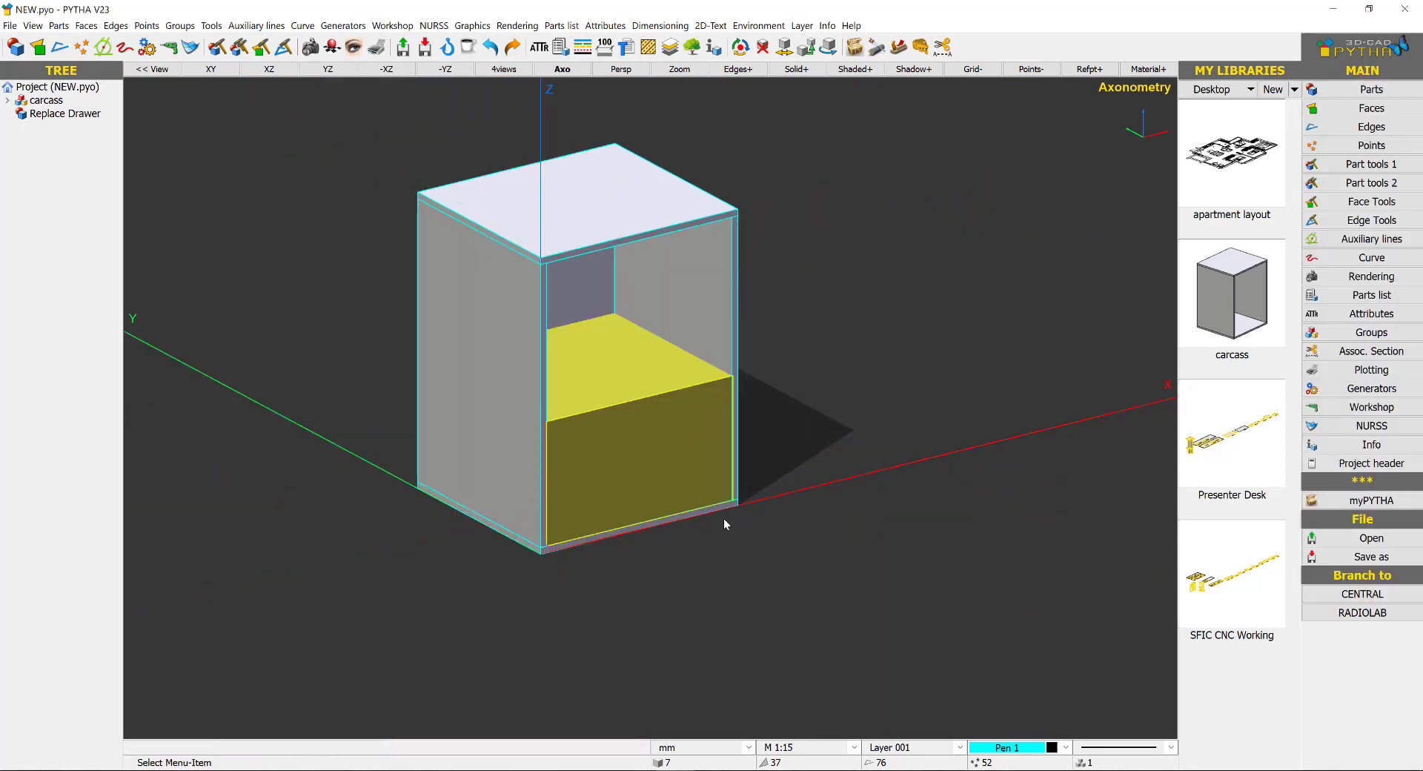
Extend the right side of the drawer block to meet the inner face of the carcass's right side panel.
{"action": "scroll", "coordinate": [725, 523], "scroll_direction": "up", "scroll_amount": 2}
{"action": "right_click", "coordinate": [630, 277]}
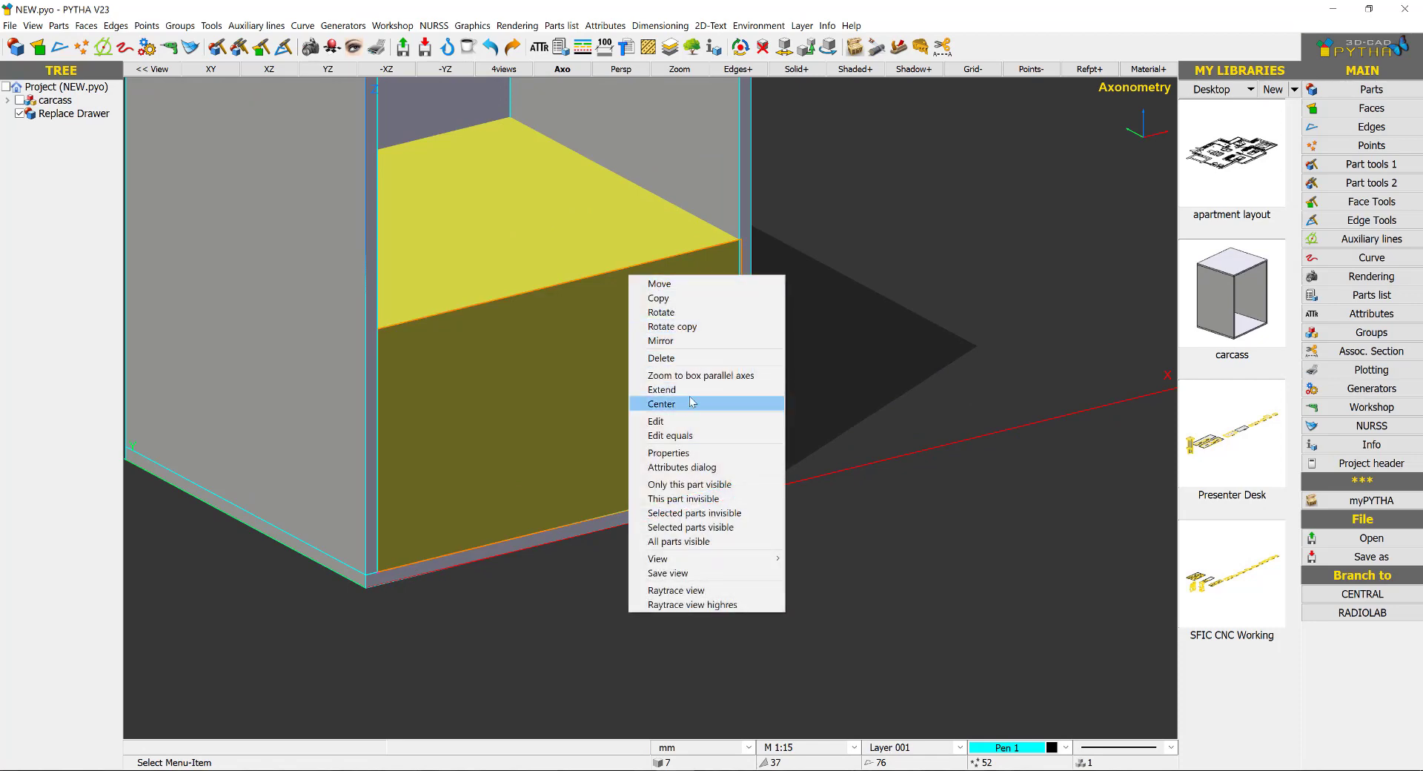
{"action": "left_click", "coordinate": [691, 390]}
{"action": "right_click", "coordinate": [663, 262]}
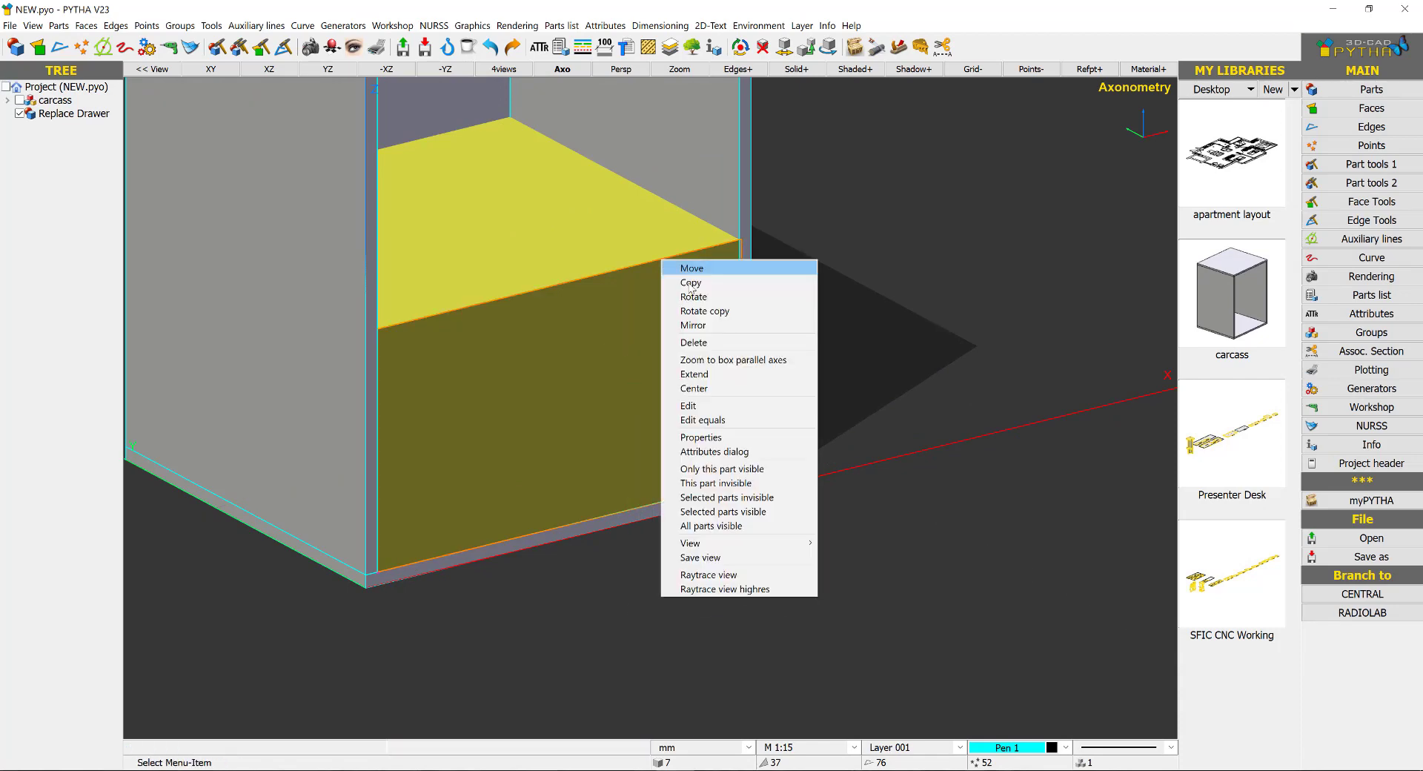
{"action": "left_click", "coordinate": [707, 376]}
{"action": "left_click", "coordinate": [799, 154]}
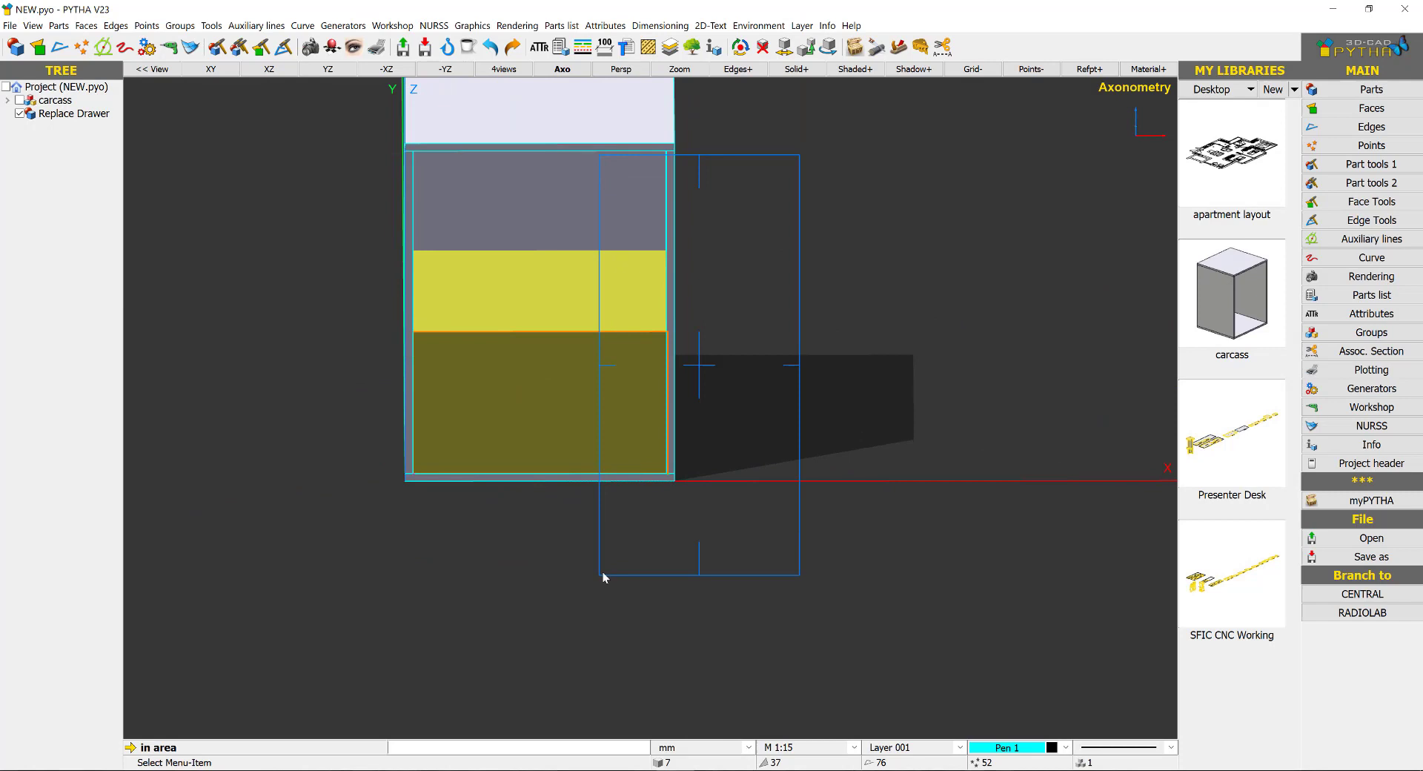
{"action": "left_click", "coordinate": [602, 571]}
{"action": "scroll", "coordinate": [669, 483], "scroll_direction": "up", "scroll_amount": 4}
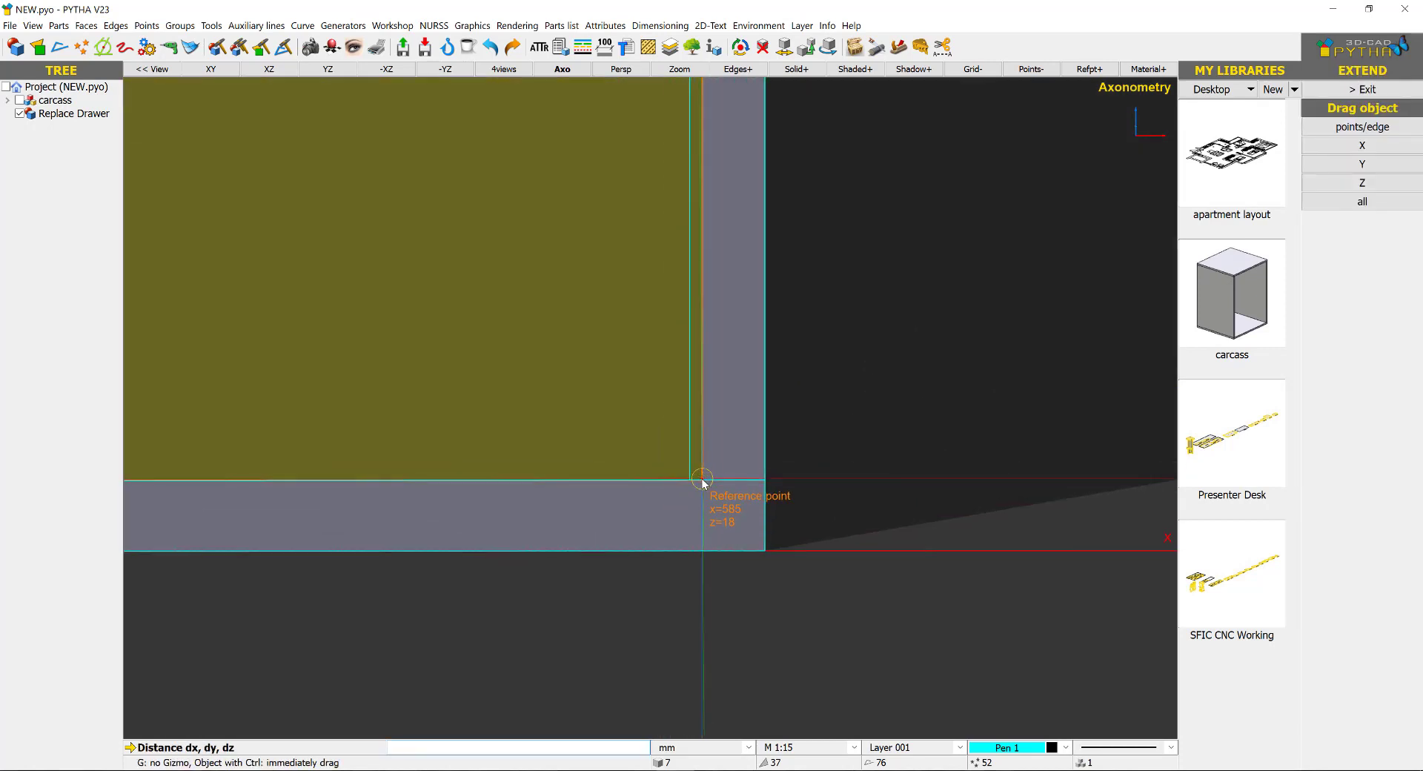
{"action": "left_click", "coordinate": [701, 480]}
{"action": "left_click", "coordinate": [689, 481]}
{"action": "key", "text": "Return"}
{"action": "scroll", "coordinate": [824, 495], "scroll_direction": "down", "scroll_amount": 1}
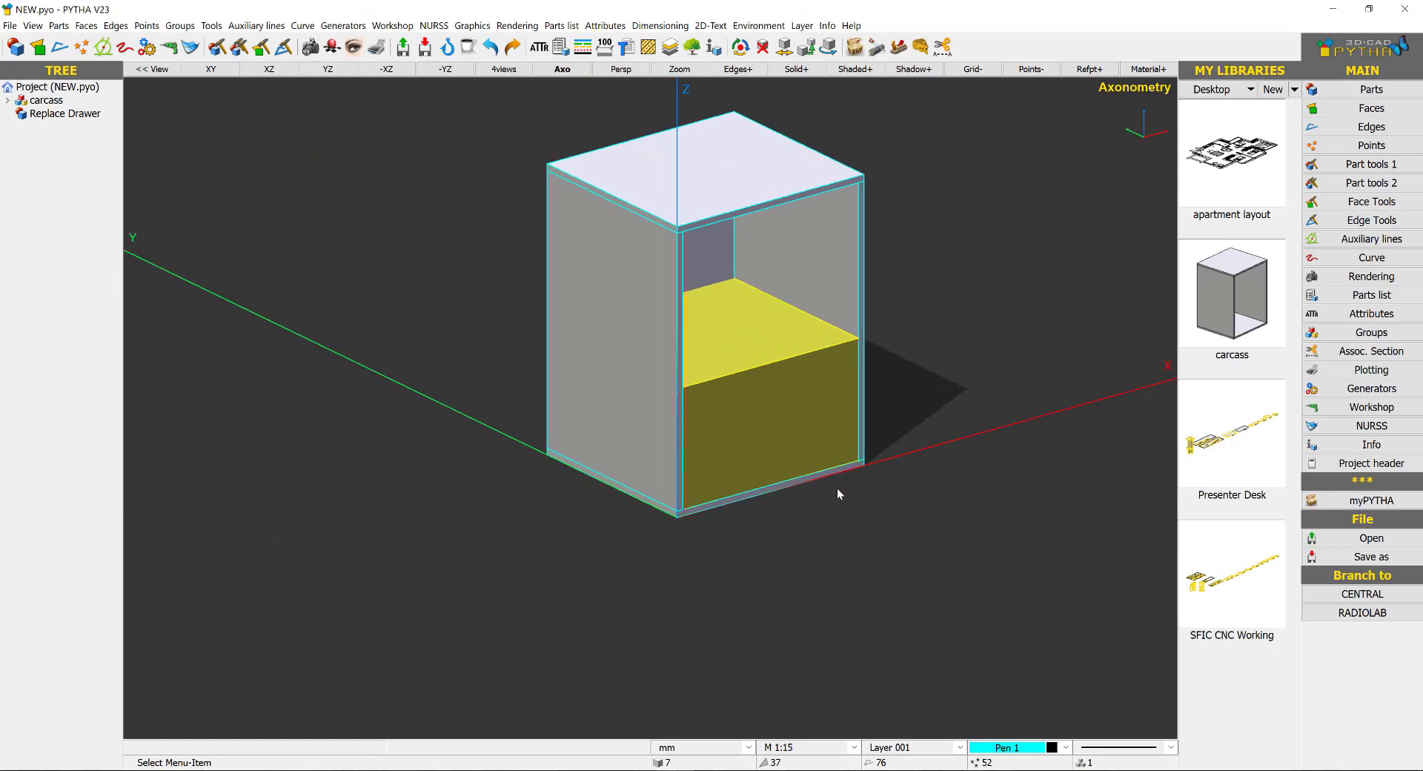
Extend the top of the drawer block up to the underside of the carcass's top panel.
{"action": "scroll", "coordinate": [838, 488], "scroll_direction": "up", "scroll_amount": 3}
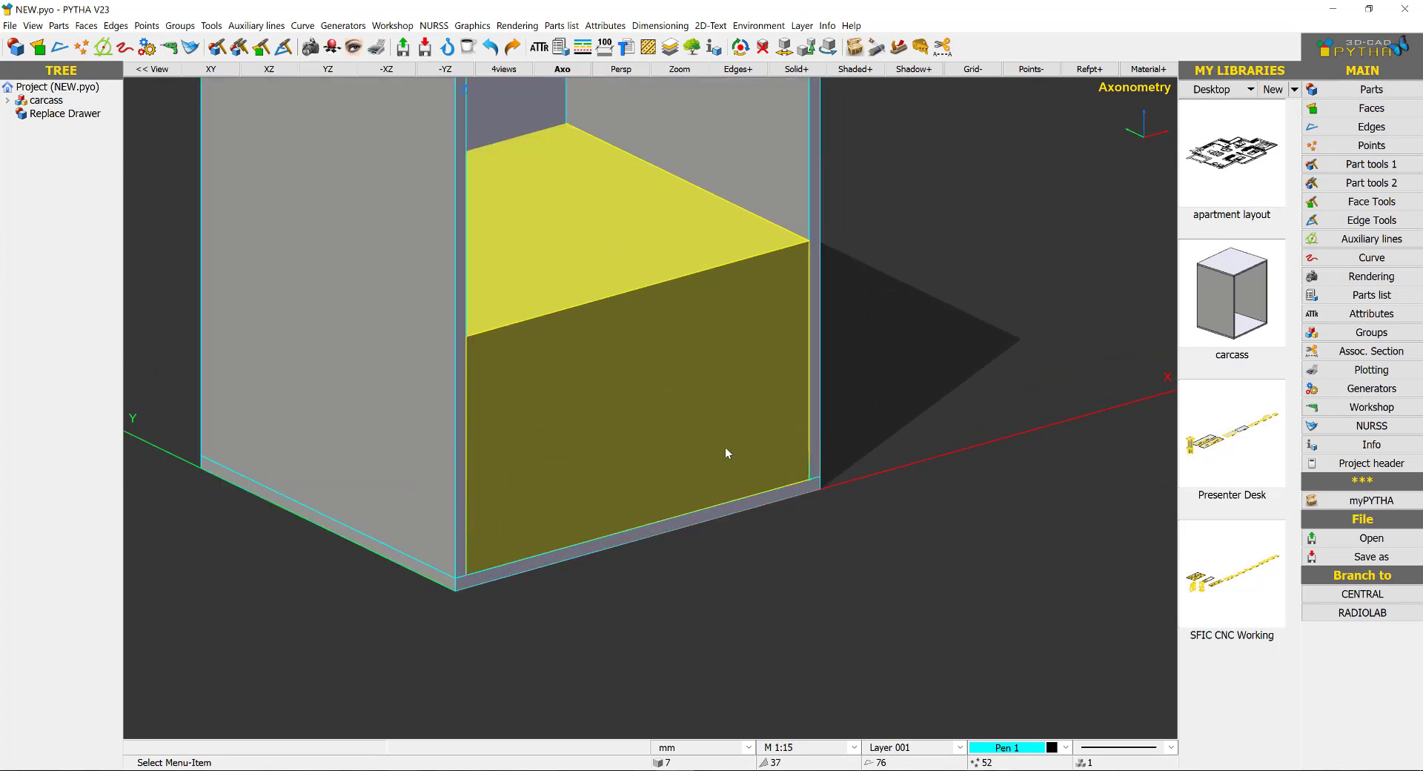
{"action": "scroll", "coordinate": [640, 317], "scroll_direction": "down", "scroll_amount": 2}
{"action": "middle_click_drag", "start_coordinate": [671, 392], "coordinate": [710, 497]}
{"action": "mouse_move", "coordinate": [603, 421]}
{"action": "middle_mouse_down"}
{"action": "mouse_move", "coordinate": [843, 384]}
{"action": "mouse_move", "coordinate": [602, 412]}
{"action": "mouse_move", "coordinate": [619, 409]}
{"action": "middle_mouse_up"}
{"action": "right_click", "coordinate": [679, 401]}
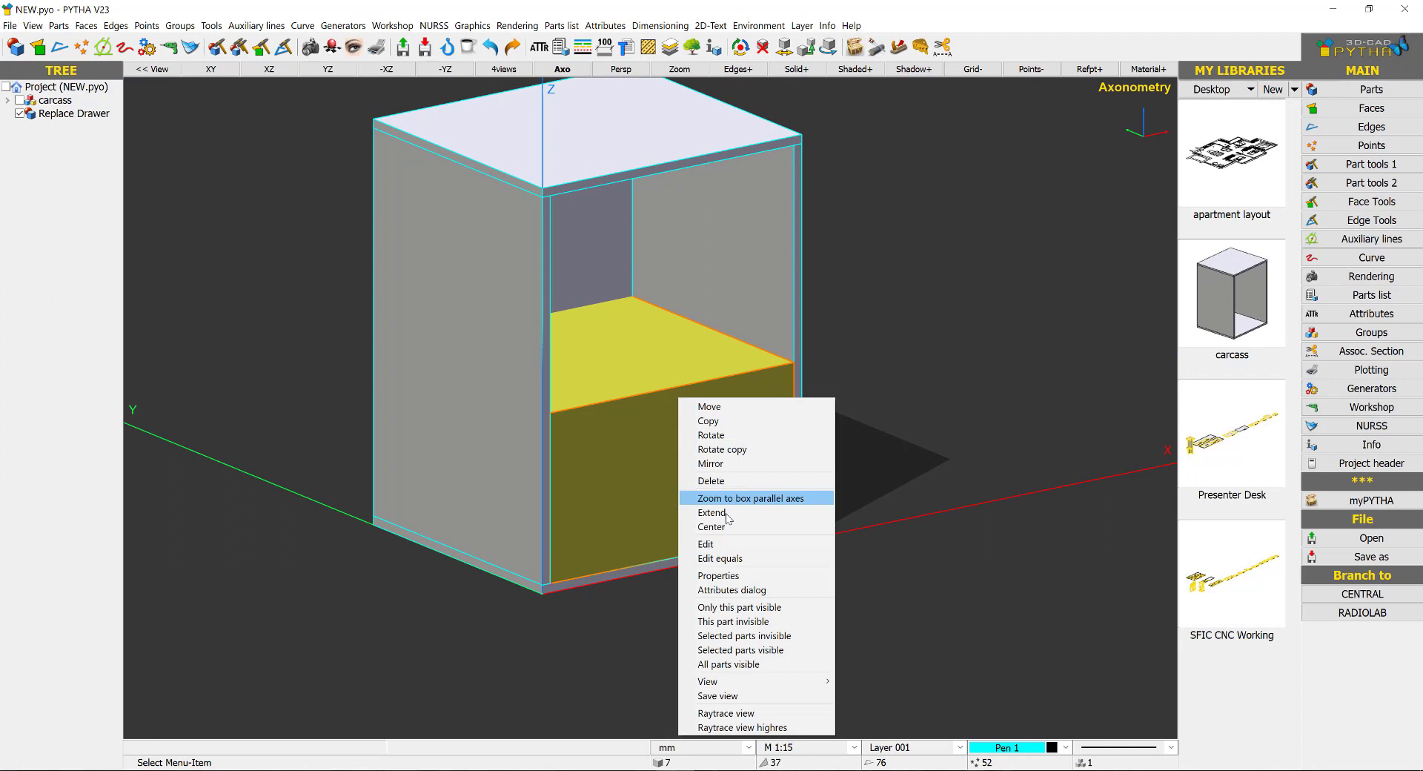
{"action": "left_click", "coordinate": [758, 515]}
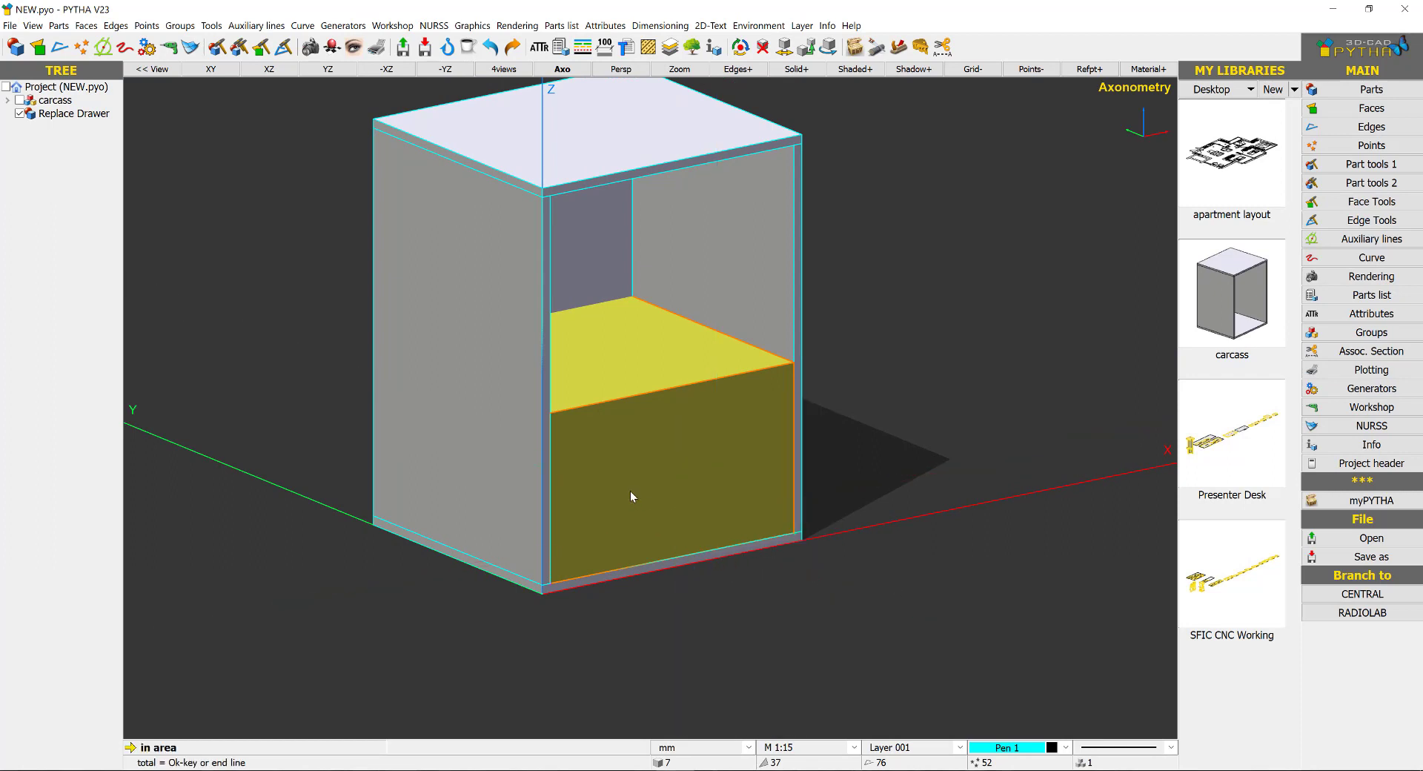
{"action": "middle_click_drag", "start_coordinate": [629, 493], "coordinate": [613, 500]}
{"action": "left_click_drag", "start_coordinate": [889, 140], "coordinate": [327, 436]}
{"action": "right_click", "coordinate": [806, 289]}
{"action": "left_click", "coordinate": [758, 347]}
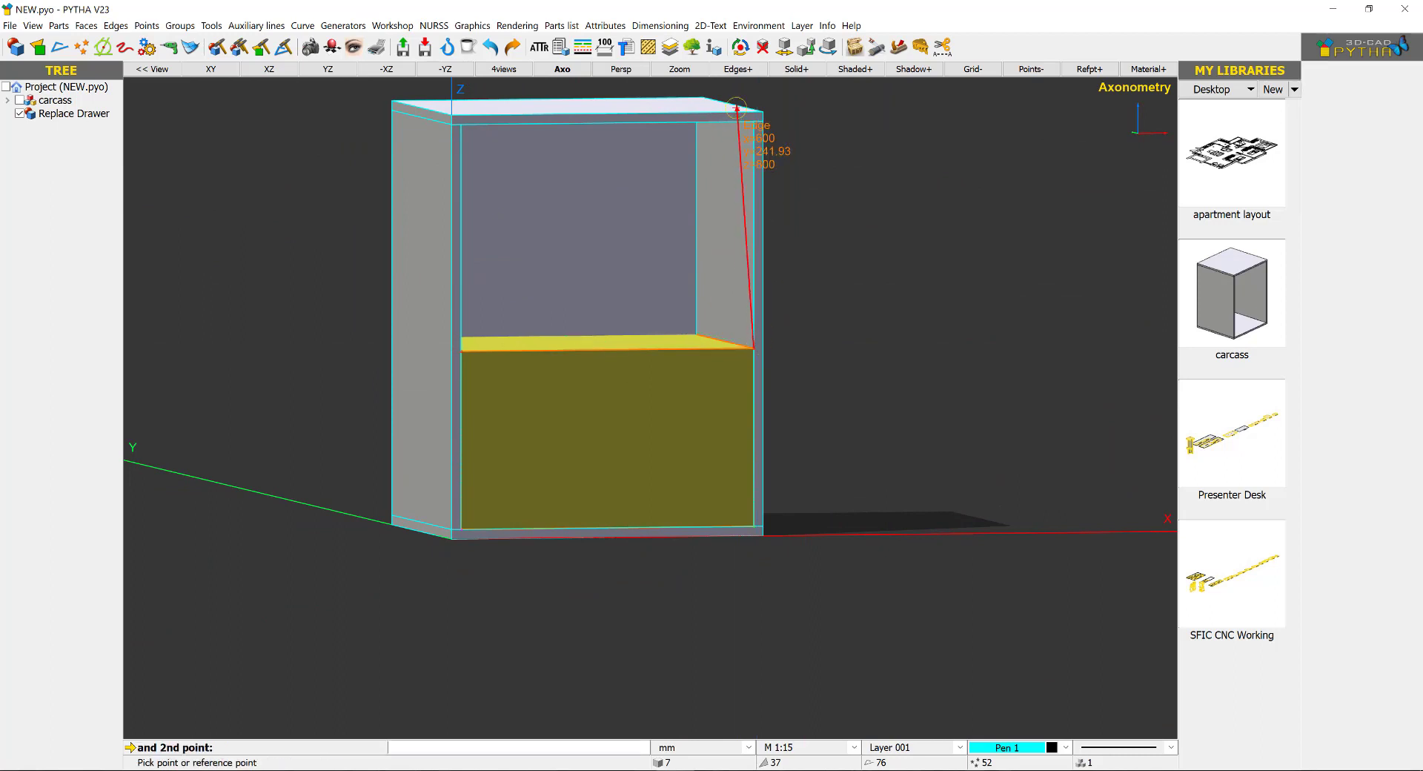
{"action": "left_click", "coordinate": [756, 120]}
{"action": "key", "text": "Return"}
Set the drawer block's l1 dimension to 764/3, one third of the carcass's inner height.
{"action": "middle_click_drag", "start_coordinate": [801, 368], "coordinate": [719, 362]}
{"action": "double_click", "coordinate": [719, 361]}
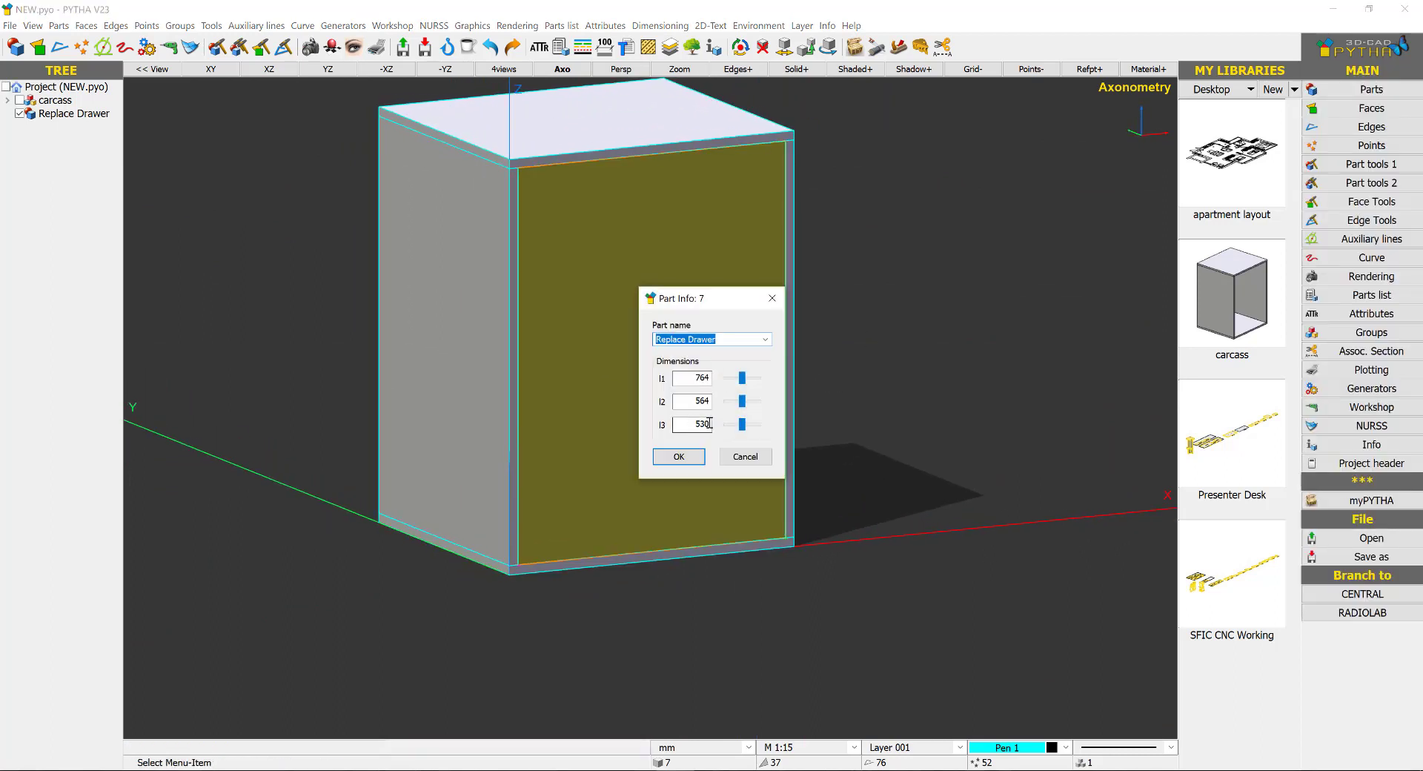
{"action": "left_click", "coordinate": [710, 379]}
{"action": "type", "text": "/3"}
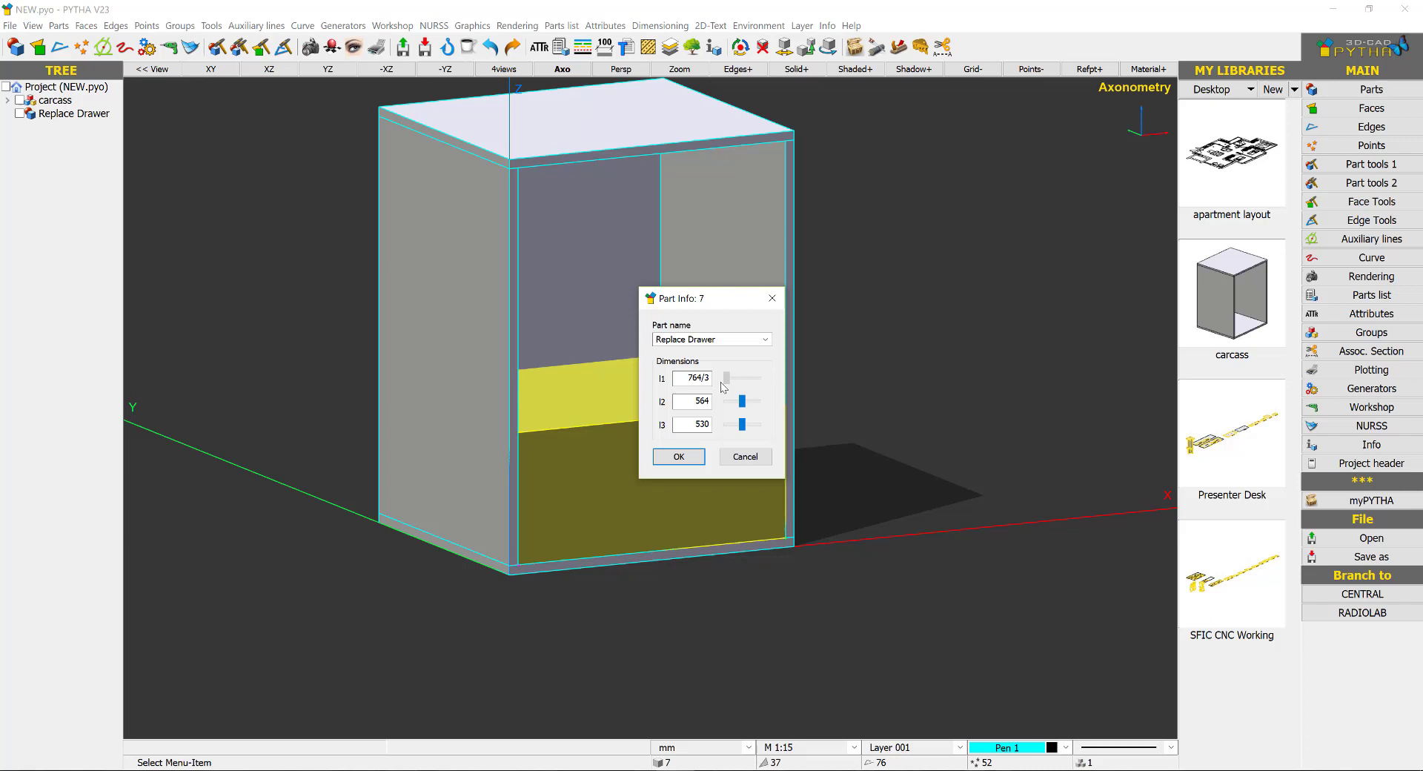
{"action": "left_click", "coordinate": [678, 456]}
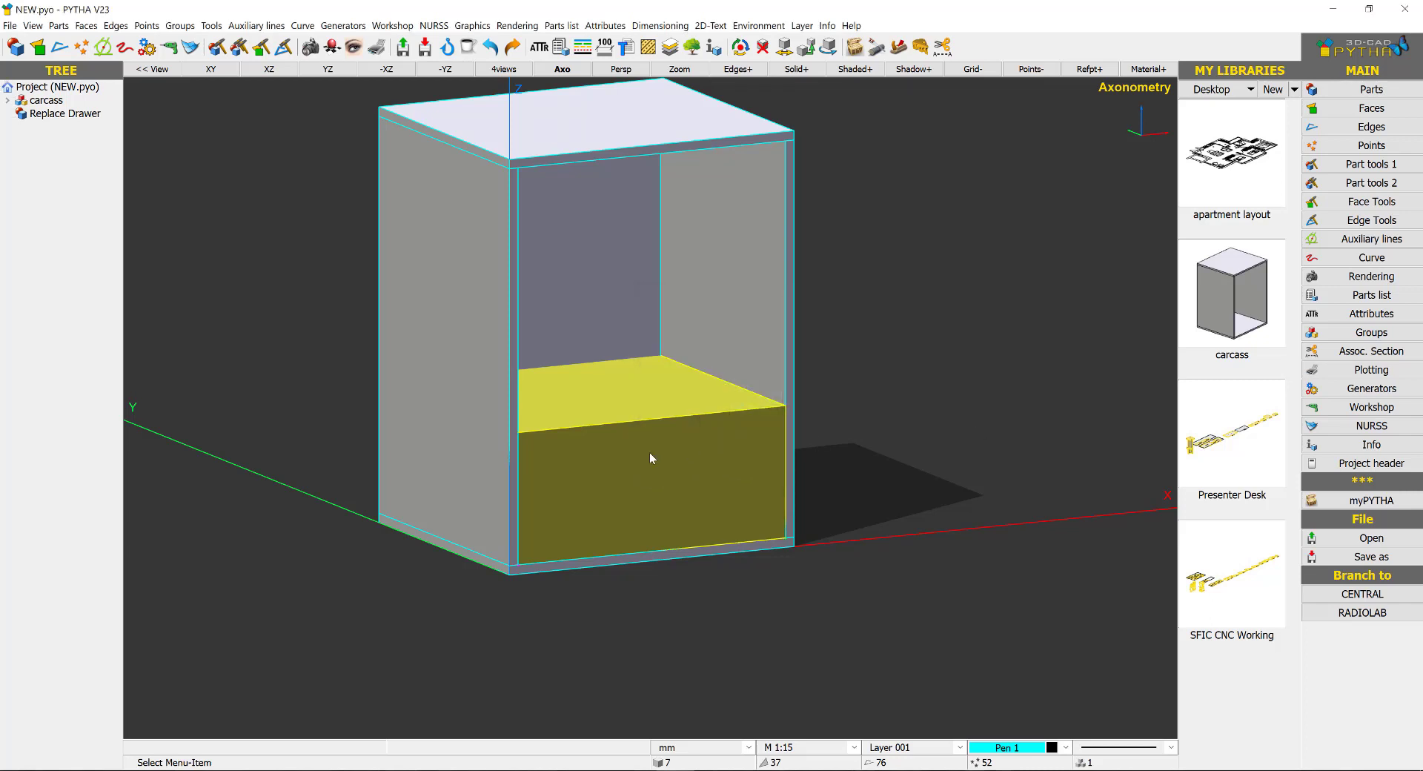
Copy the drawer block upward by its own height with two copies to fill the carcass opening.
{"action": "right_click", "coordinate": [651, 453]}
{"action": "left_click", "coordinate": [710, 138]}
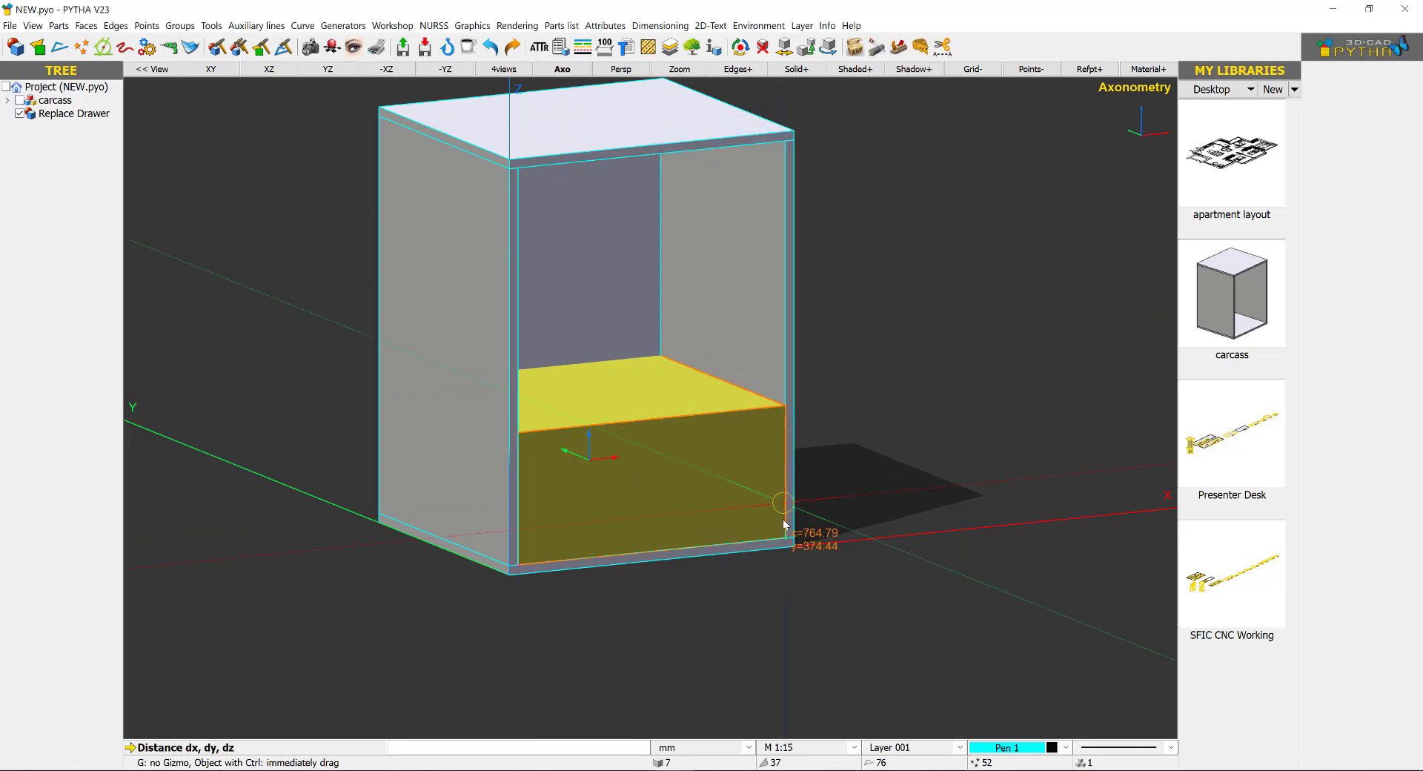
{"action": "left_click", "coordinate": [786, 537]}
{"action": "left_click", "coordinate": [787, 404]}
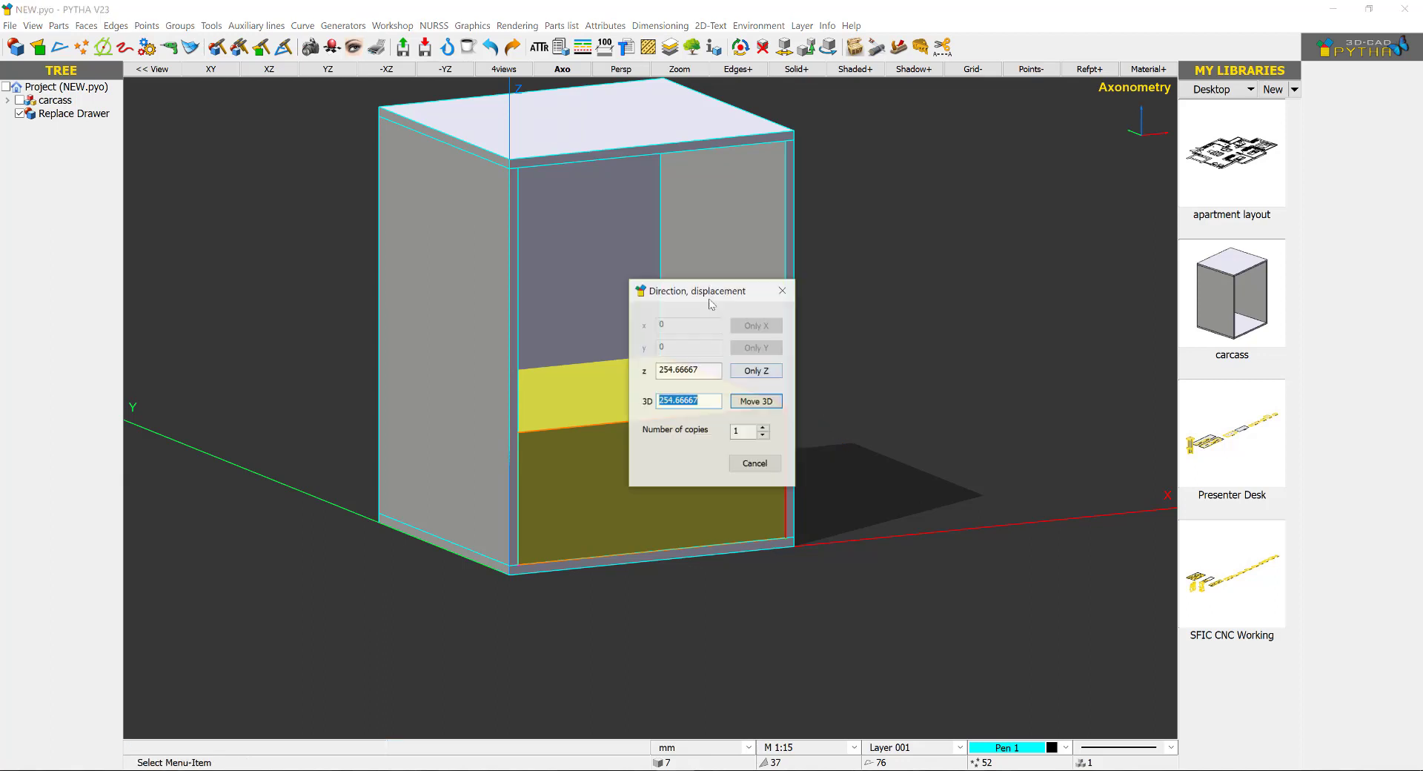
{"action": "double_click", "coordinate": [741, 430]}
{"action": "key", "text": "Return"}
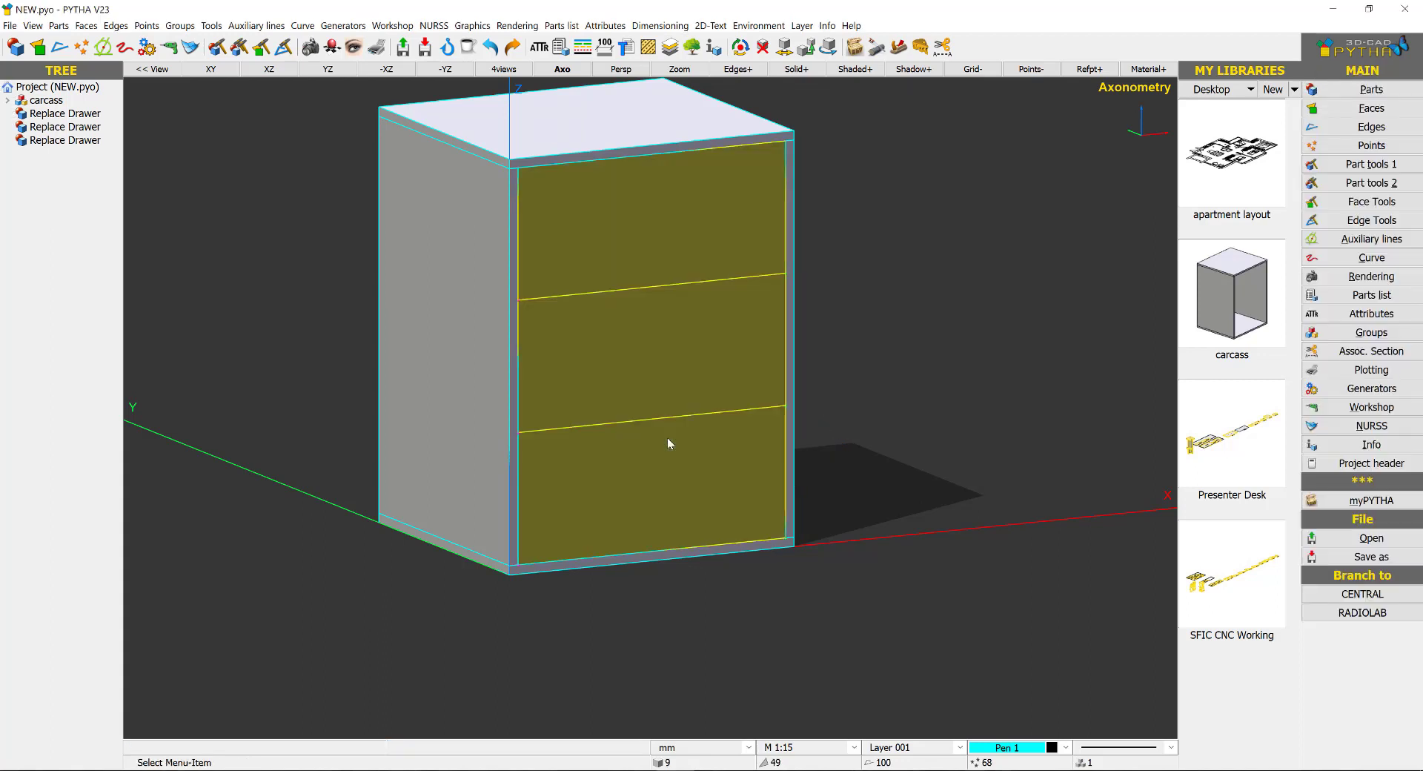
Start the Replace command and select all three Replace Drawer blocks at once with the equal name filter.
{"action": "middle_click_drag", "start_coordinate": [662, 354], "coordinate": [703, 271]}
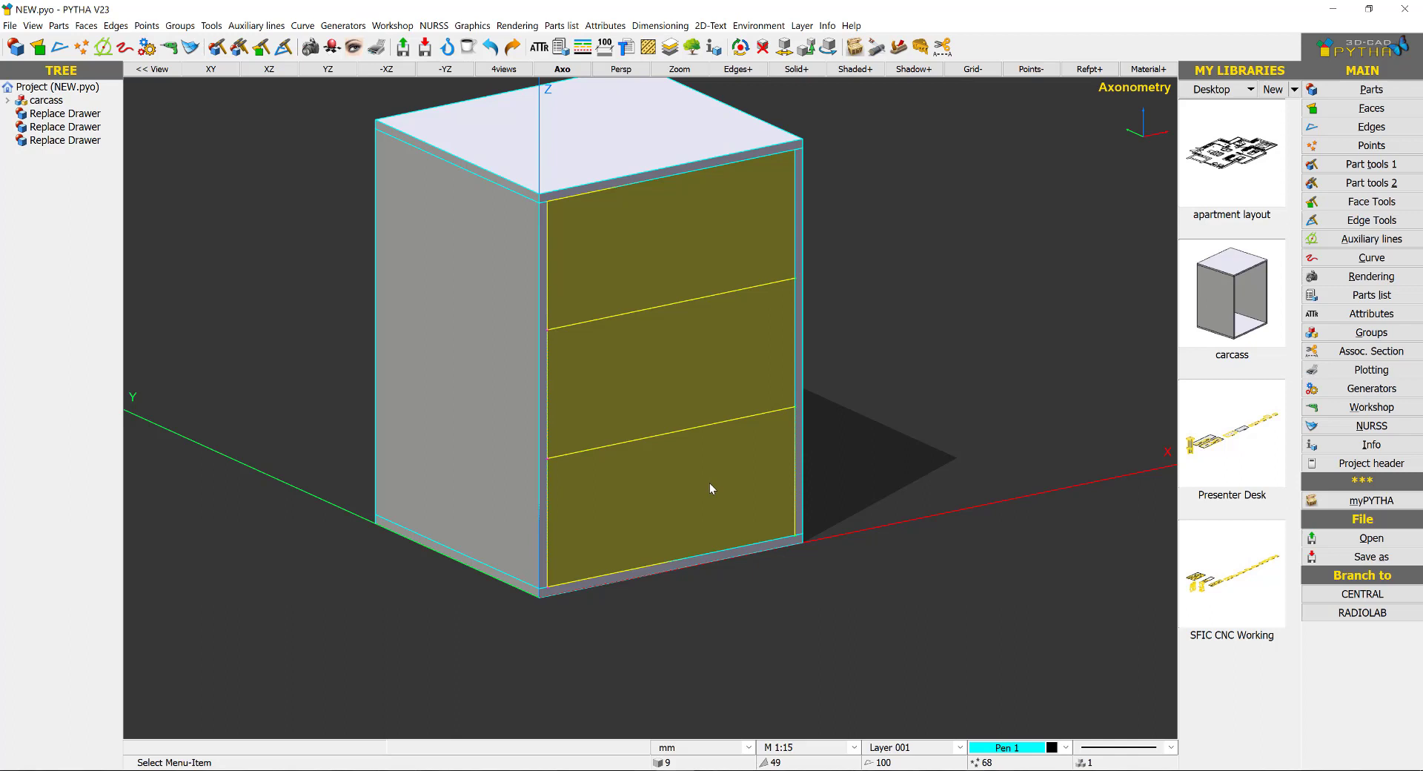
{"action": "middle_click_drag", "start_coordinate": [688, 335], "coordinate": [699, 353]}
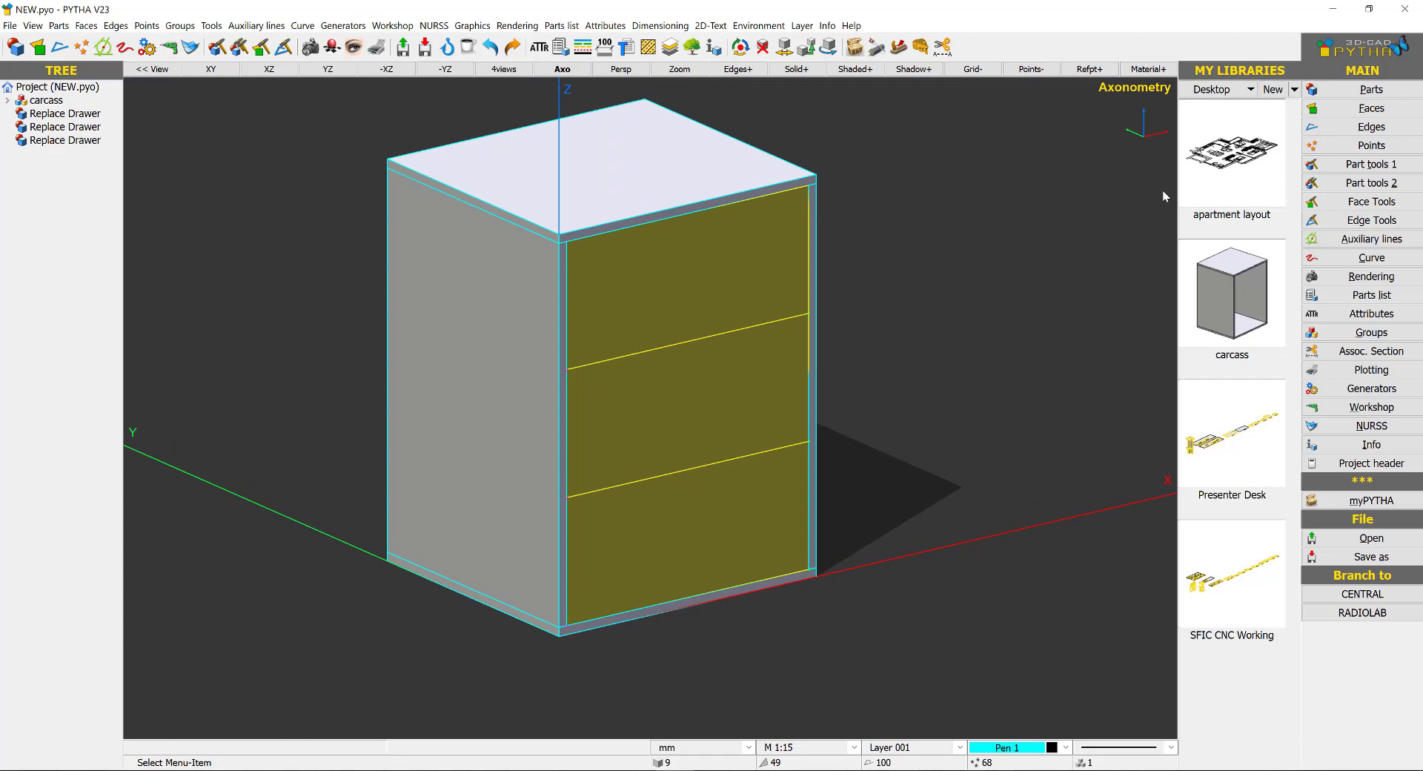
{"action": "left_click", "coordinate": [1377, 164]}
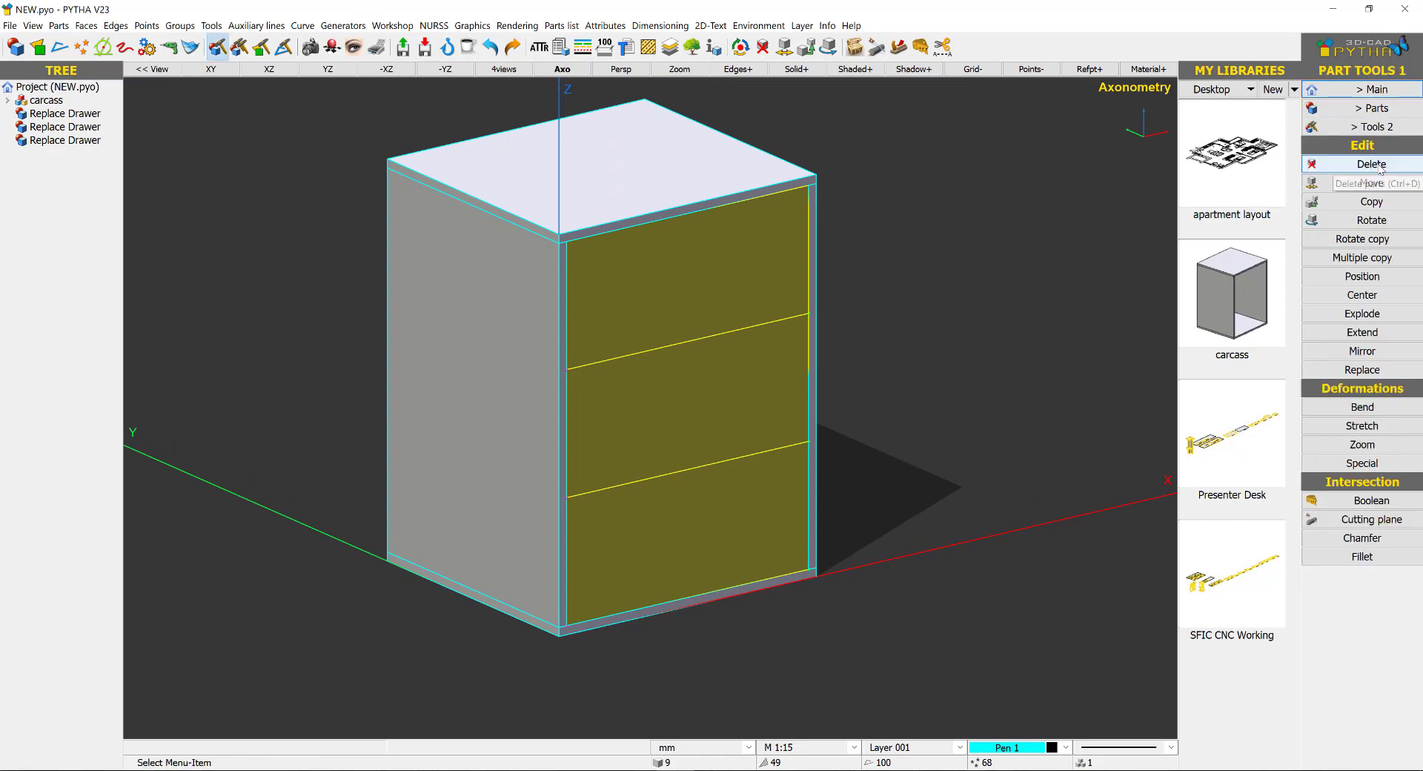
{"action": "left_click", "coordinate": [1362, 369]}
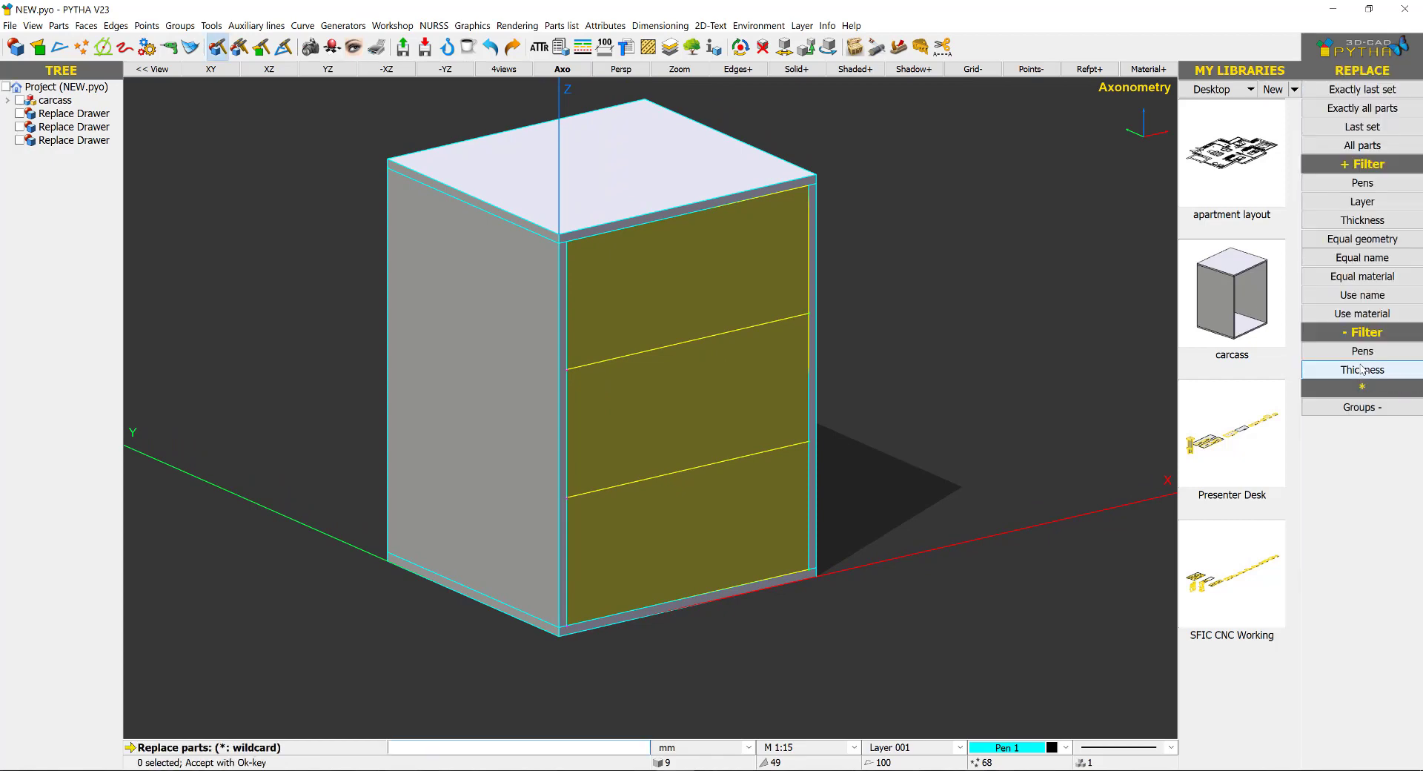
{"action": "left_click", "coordinate": [1362, 258]}
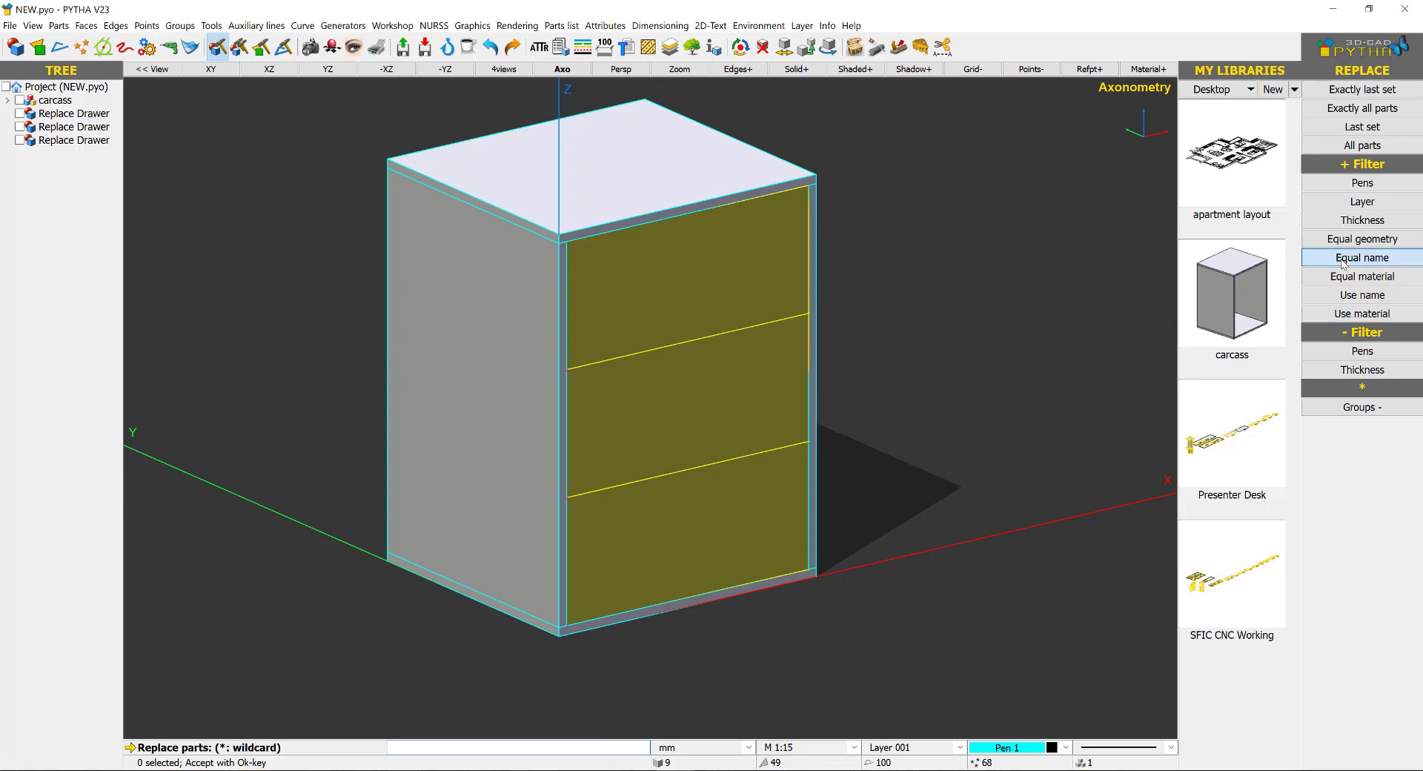
{"action": "left_click", "coordinate": [691, 528]}
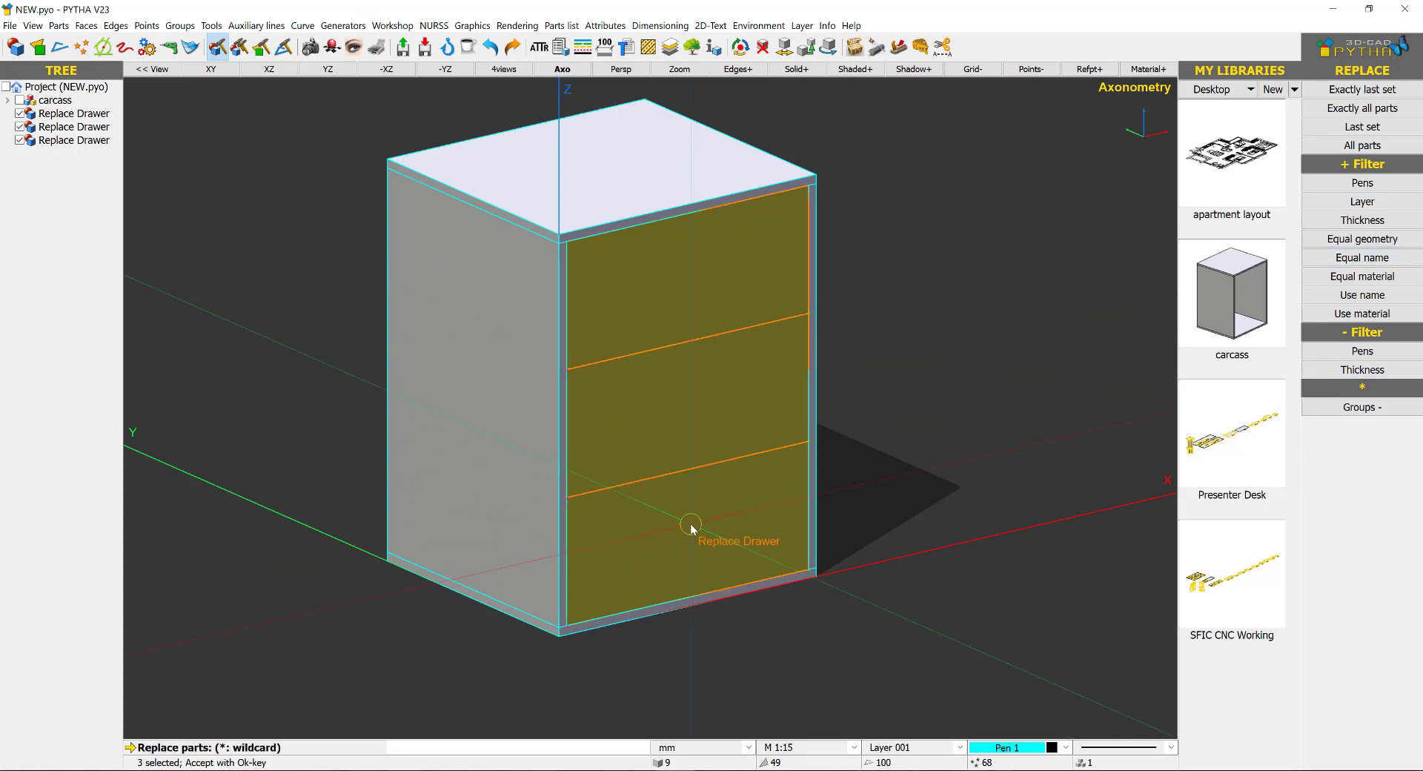
{"action": "right_click", "coordinate": [690, 527]}
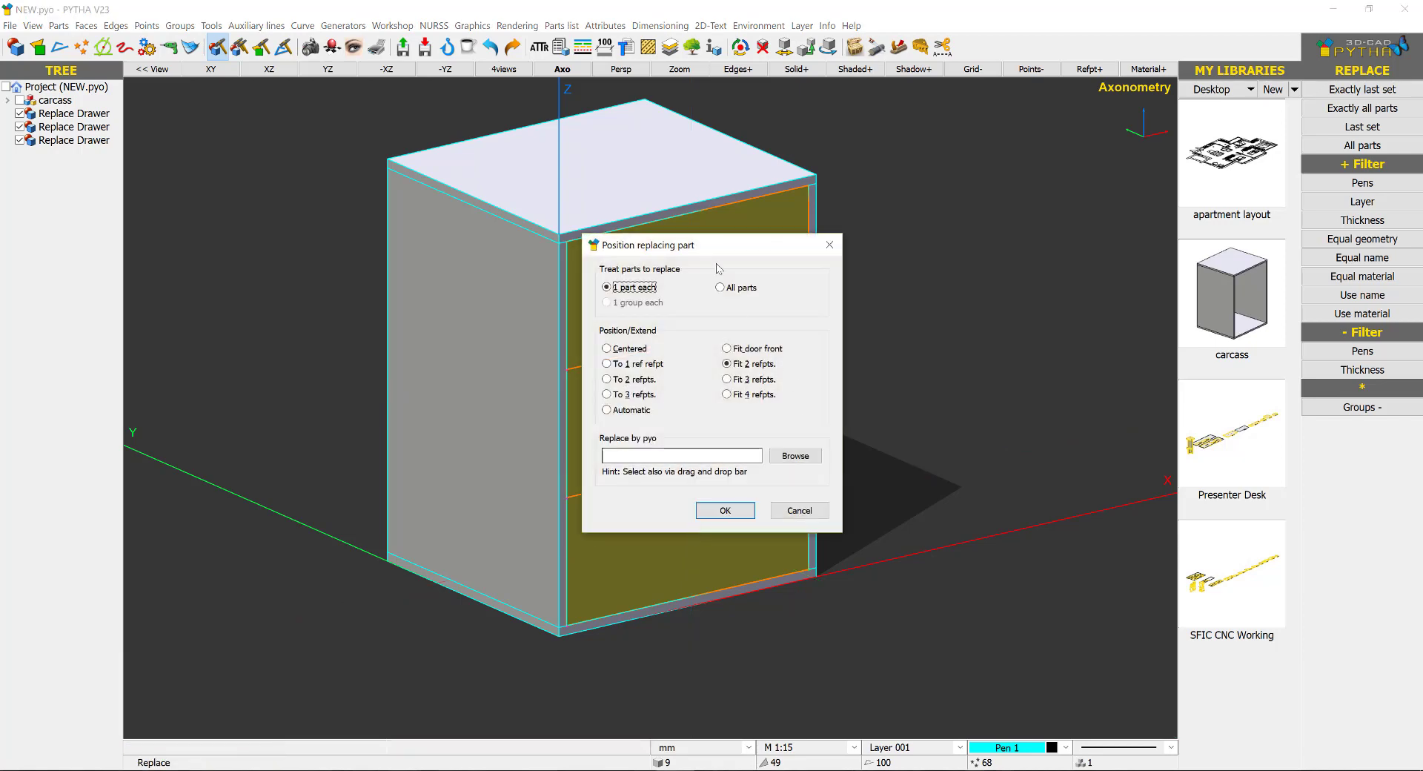
Choose the Blum Tandembox Antaro 358N450mm project from the N Series BLUMOTION 30kg library folder as the replacement, one for each block.
{"action": "left_click_drag", "start_coordinate": [710, 242], "coordinate": [980, 197]}
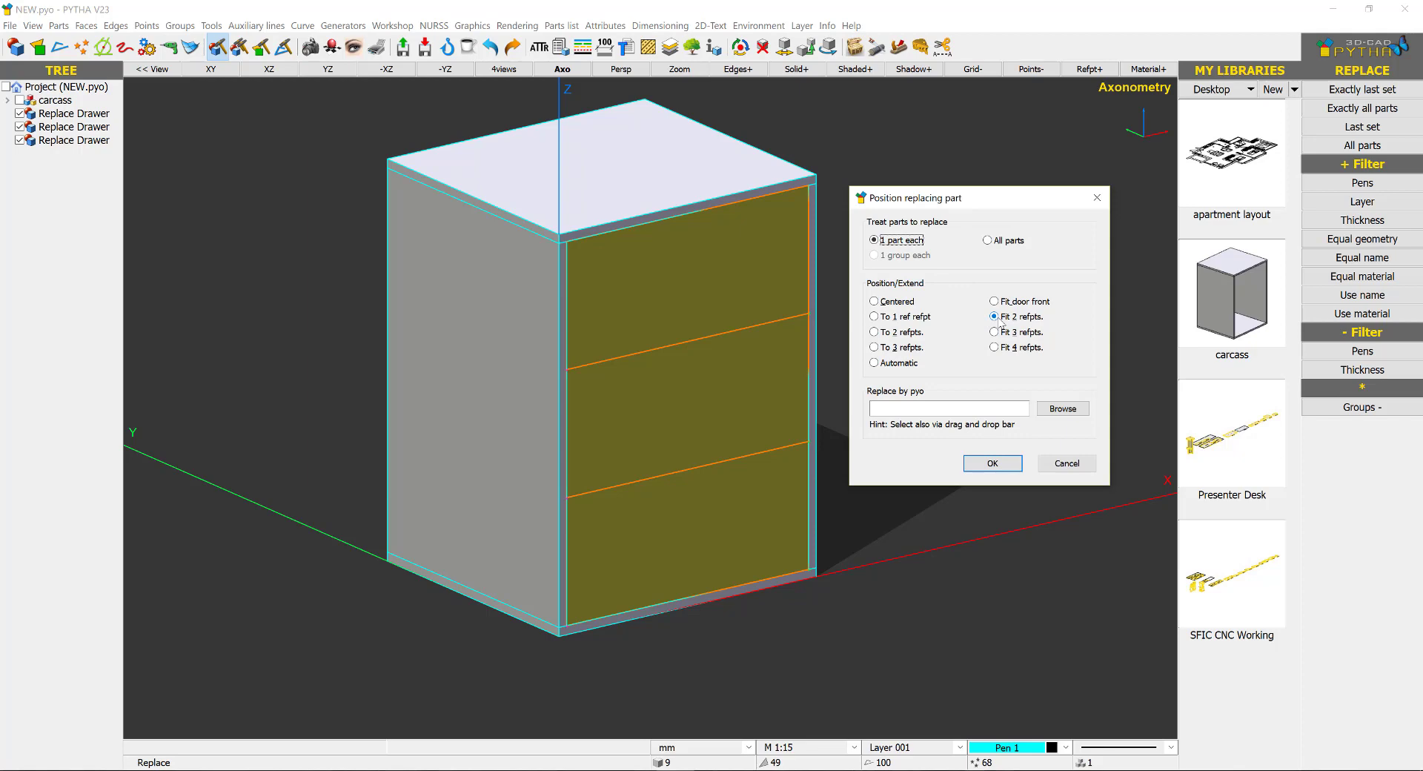
{"action": "left_click", "coordinate": [1053, 409]}
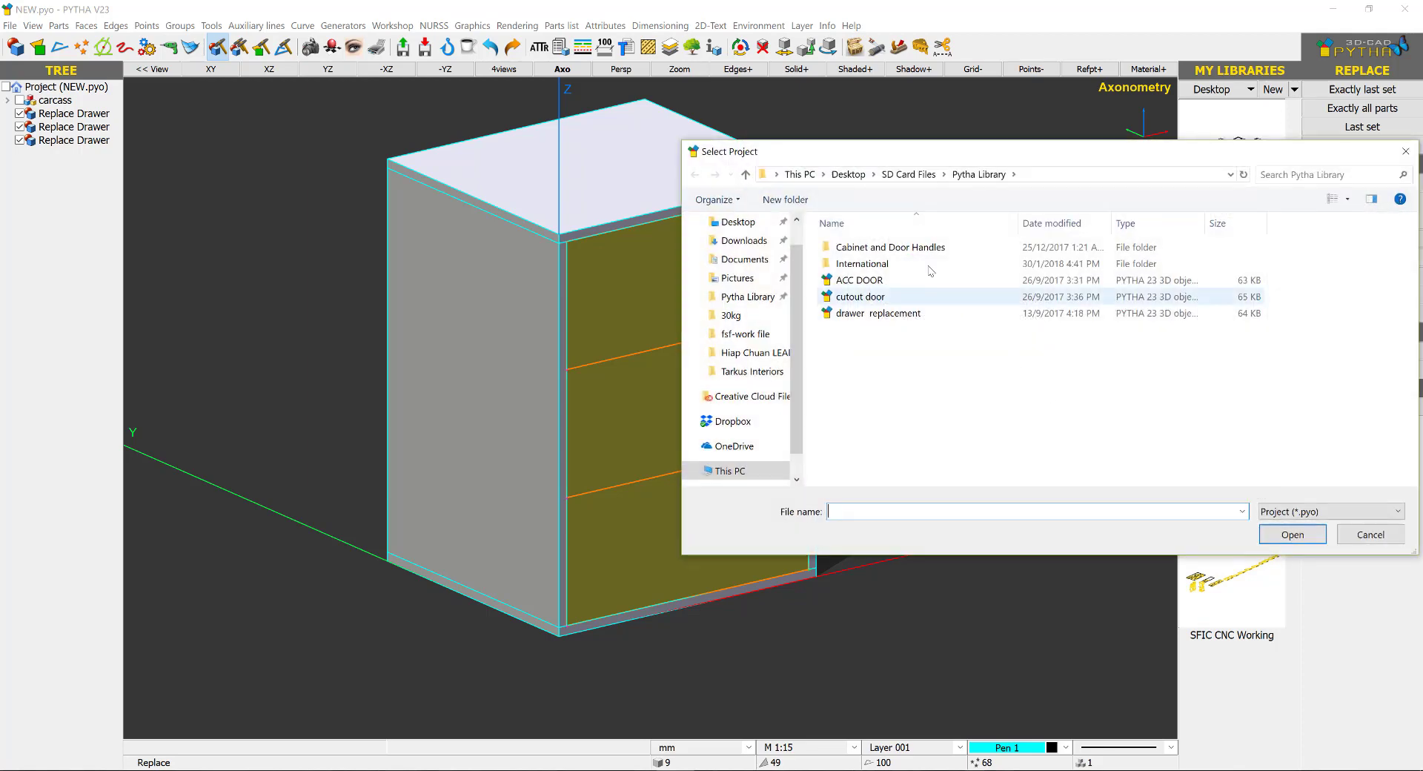
{"action": "double_click", "coordinate": [889, 265]}
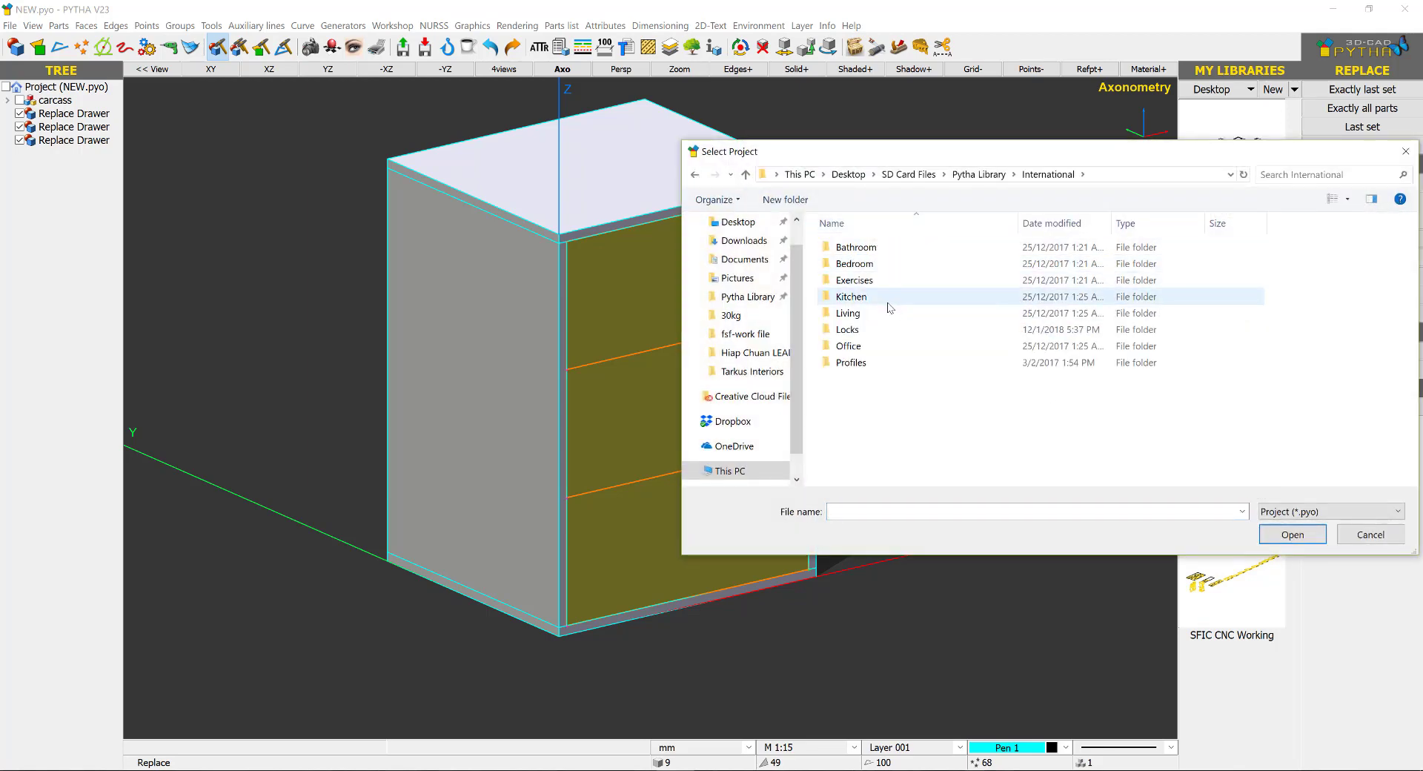
{"action": "left_click", "coordinate": [889, 303]}
{"action": "double_click", "coordinate": [889, 302]}
{"action": "double_click", "coordinate": [901, 265]}
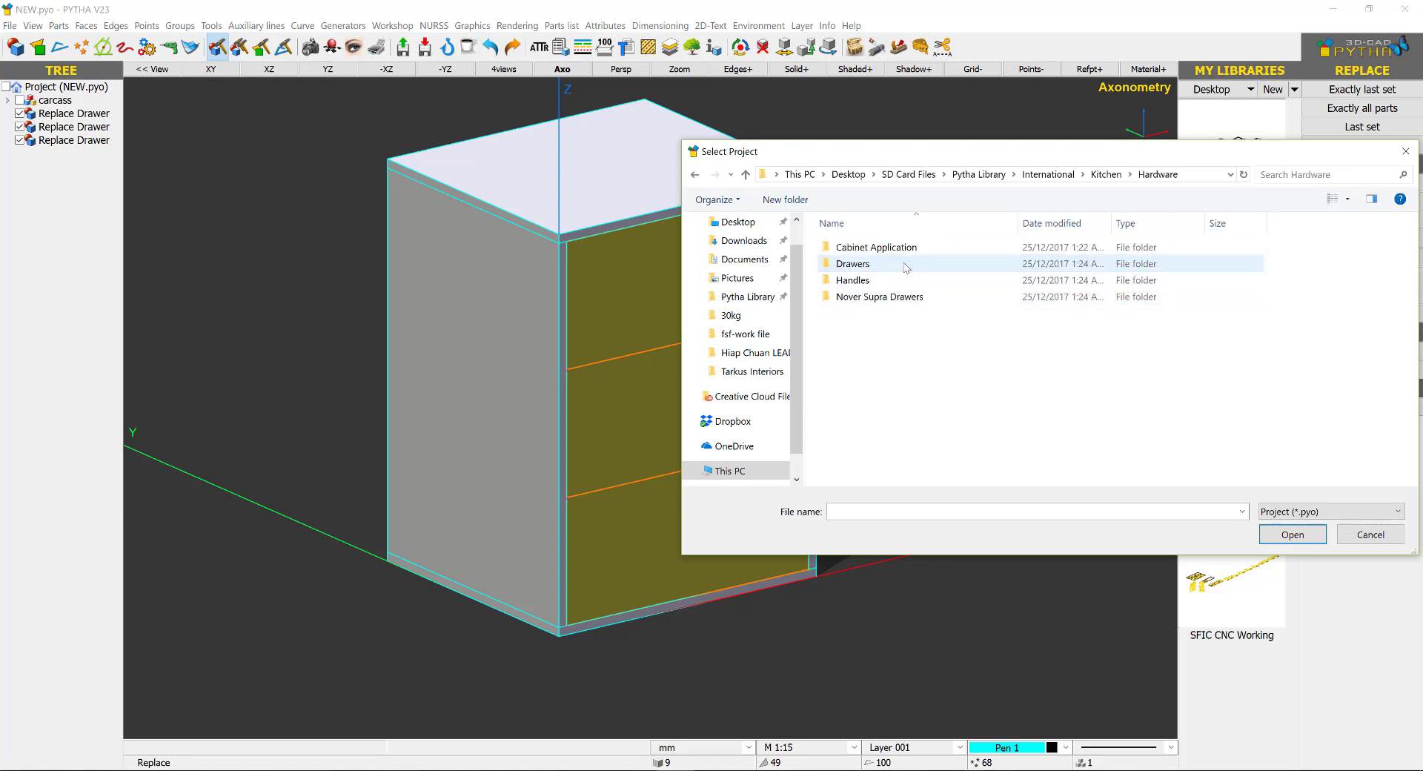
{"action": "double_click", "coordinate": [905, 265]}
{"action": "double_click", "coordinate": [913, 247]}
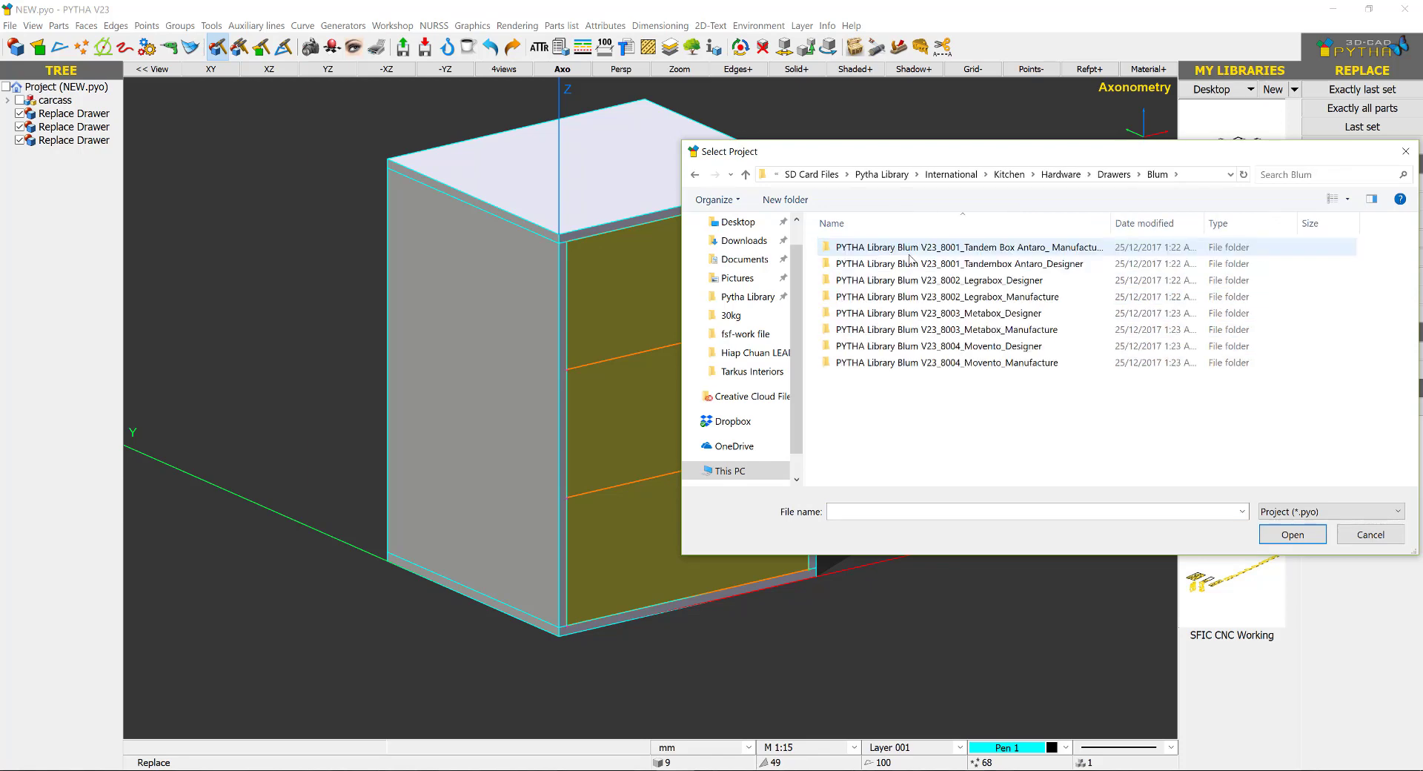
{"action": "double_click", "coordinate": [932, 247]}
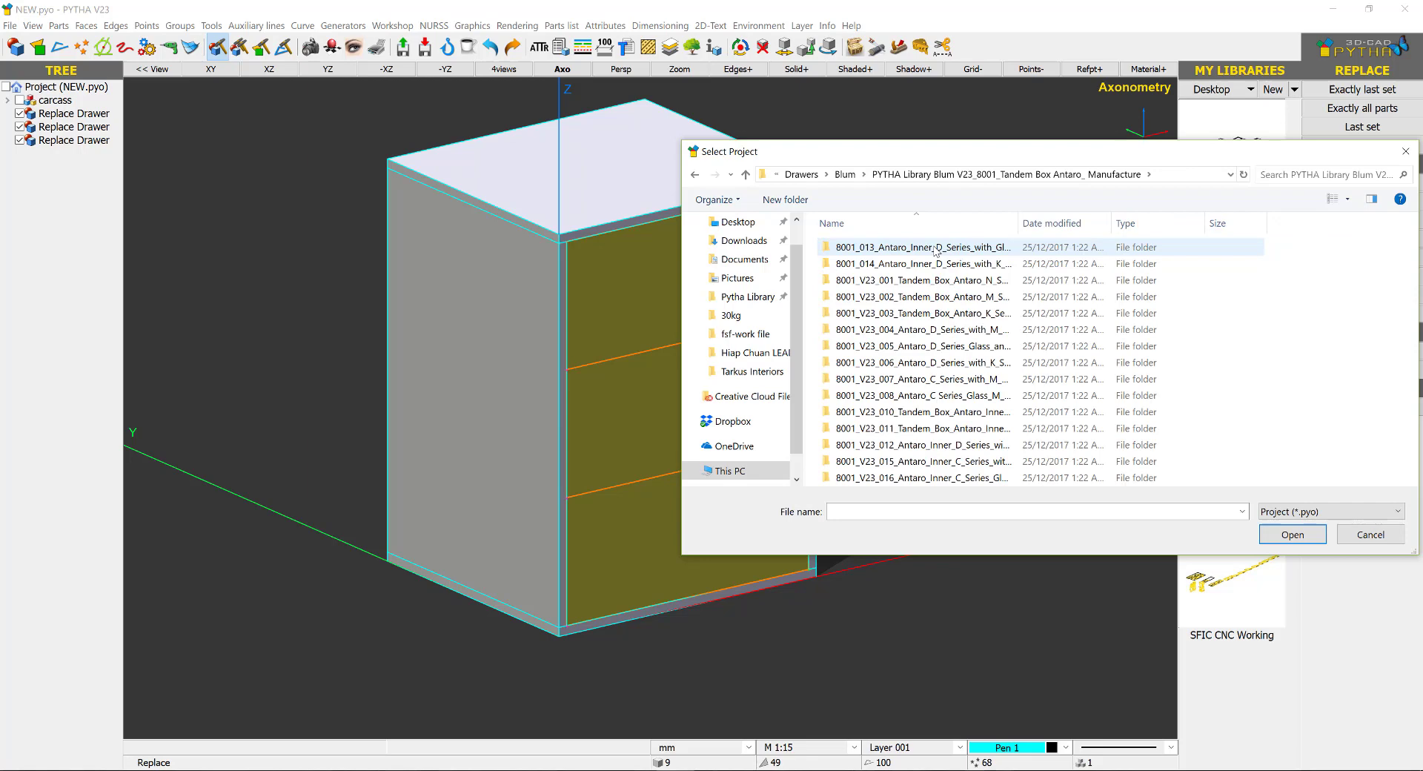
{"action": "double_click", "coordinate": [916, 281]}
{"action": "double_click", "coordinate": [941, 248]}
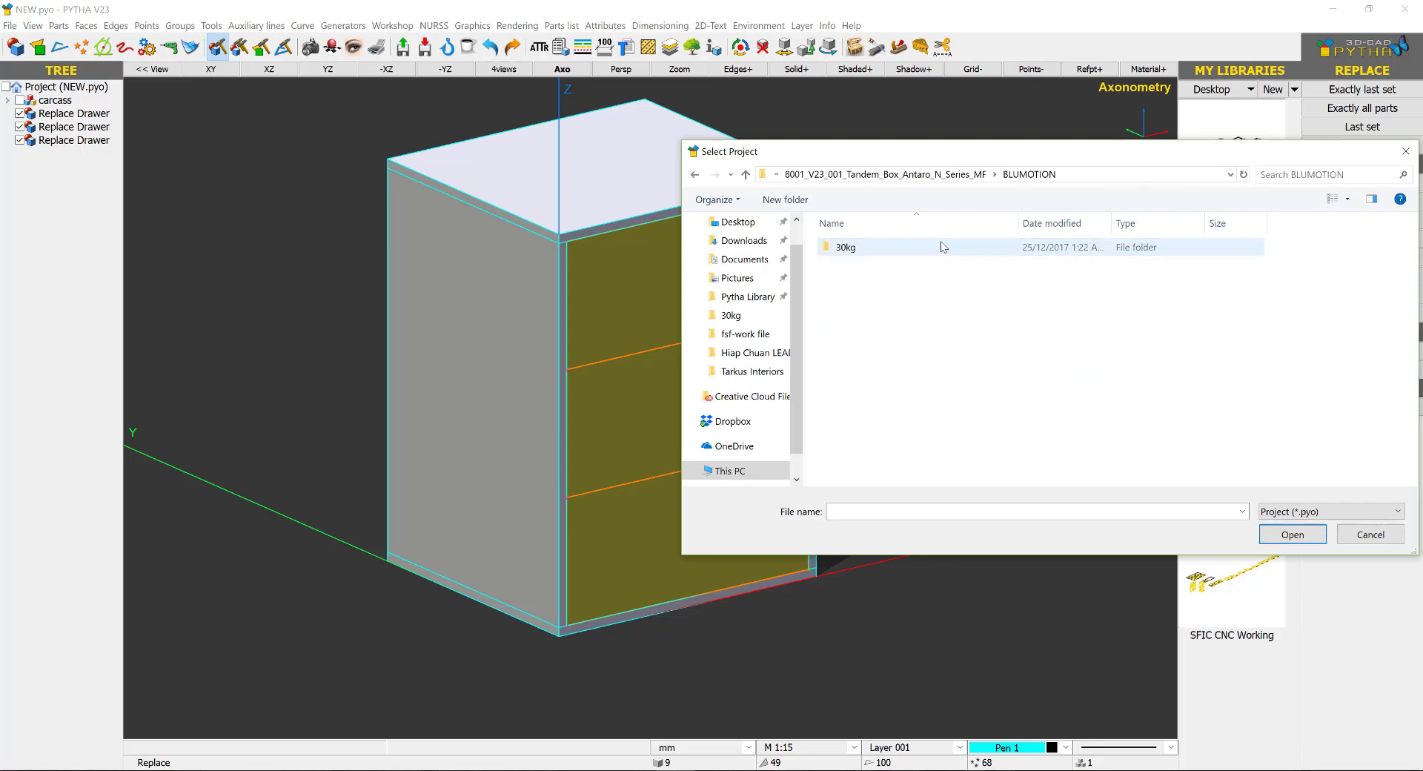
{"action": "double_click", "coordinate": [942, 246]}
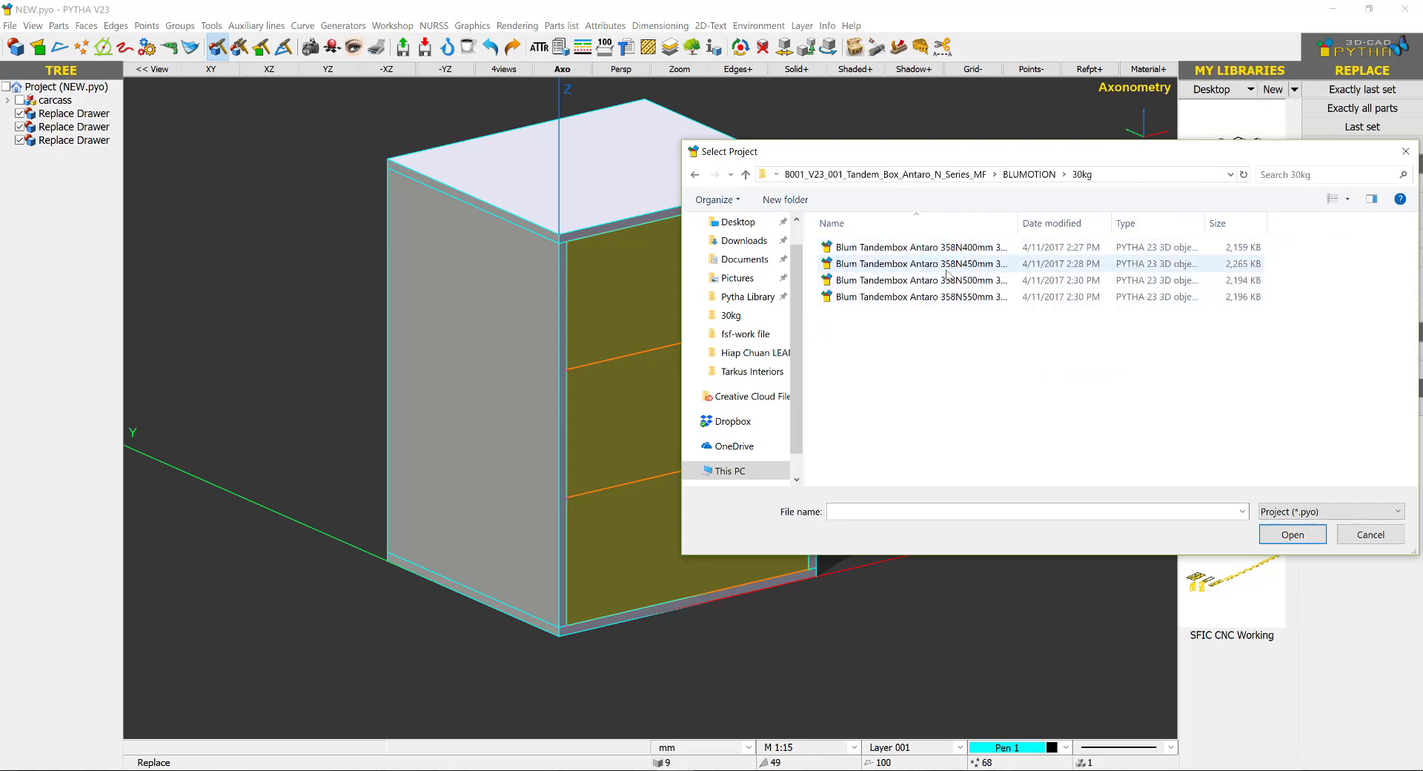
{"action": "double_click", "coordinate": [953, 265]}
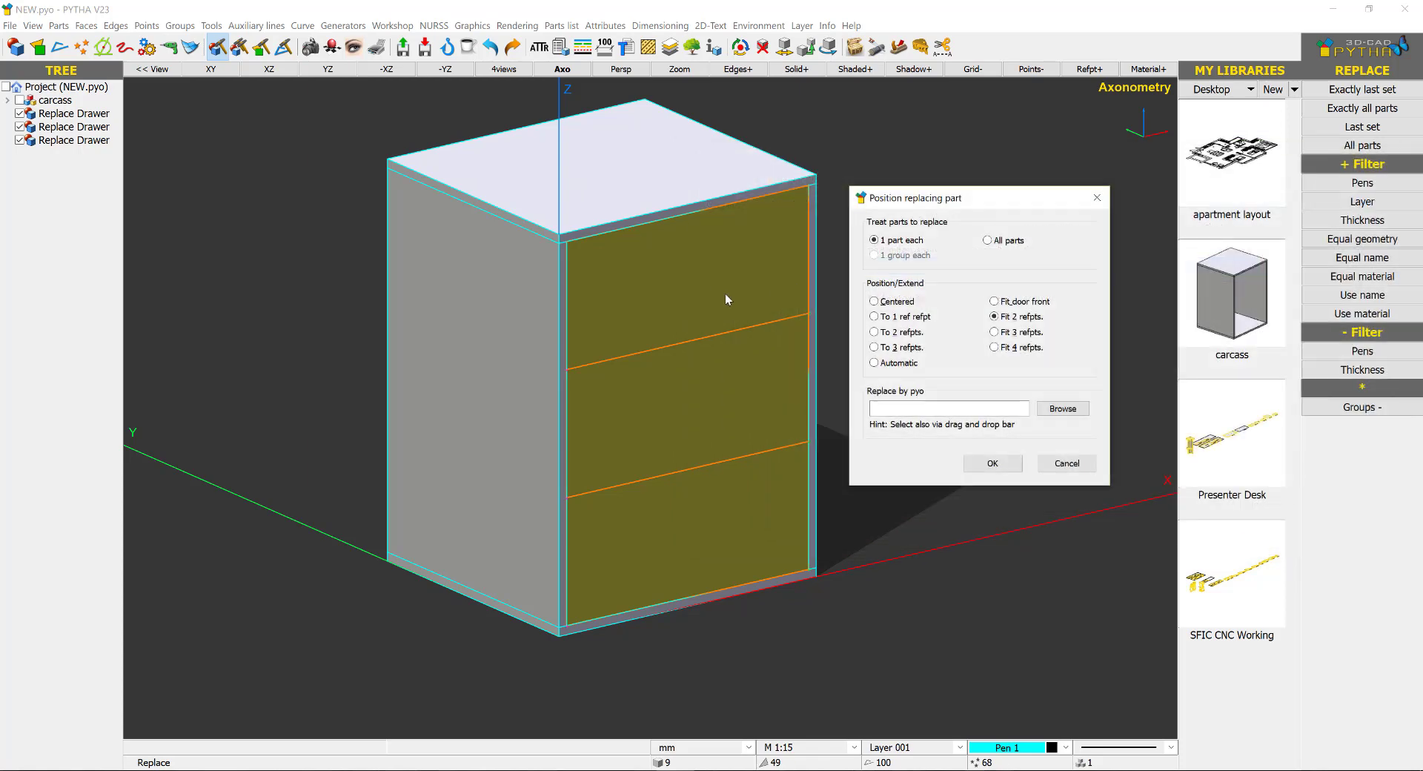
Check the drawers in see-through display, switch the replacement to Blum Tandembox Antaro 358N500mm, confirm it and restore the solid display.
{"action": "scroll", "coordinate": [716, 307], "scroll_direction": "up", "scroll_amount": 1}
{"action": "middle_click_drag", "start_coordinate": [714, 314], "coordinate": [865, 326]}
{"action": "left_click", "coordinate": [795, 70]}
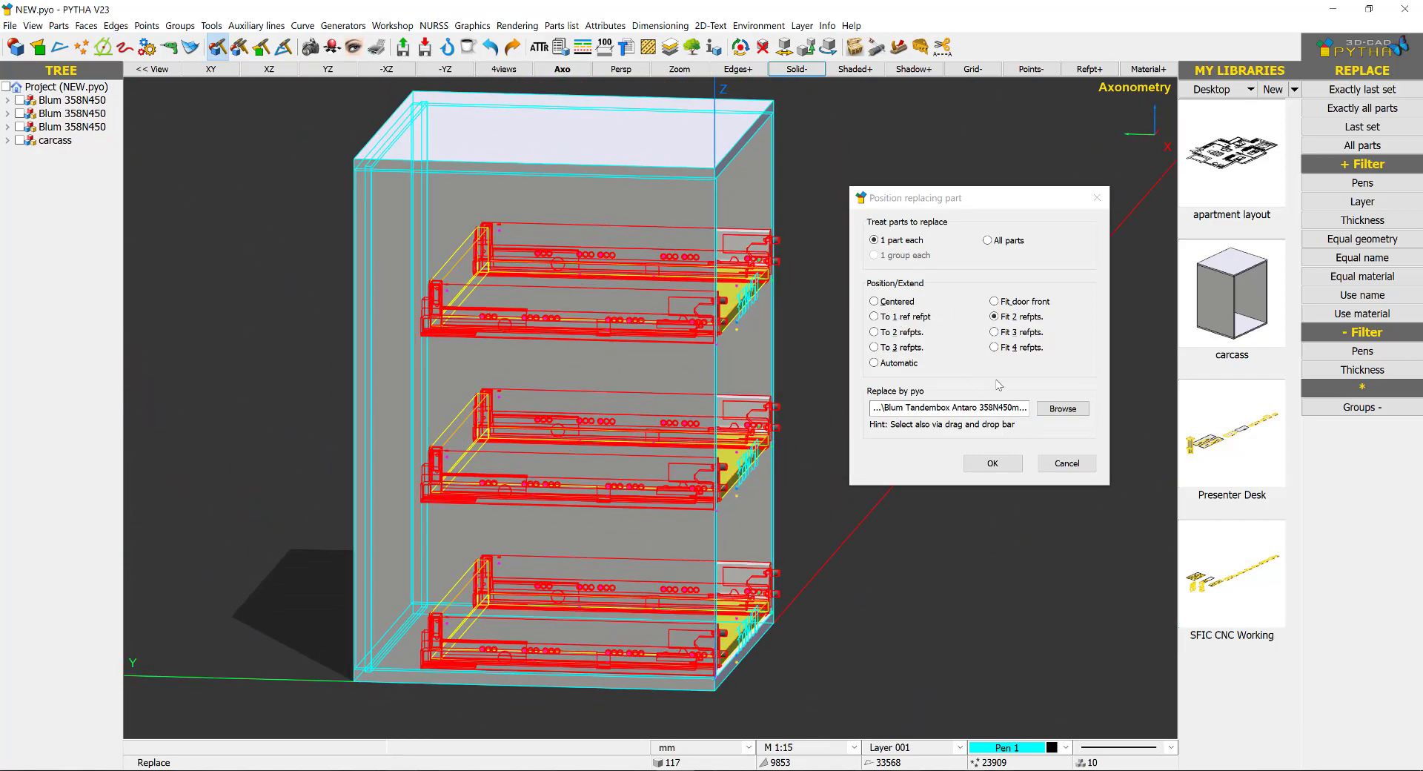
{"action": "left_click", "coordinate": [1051, 409]}
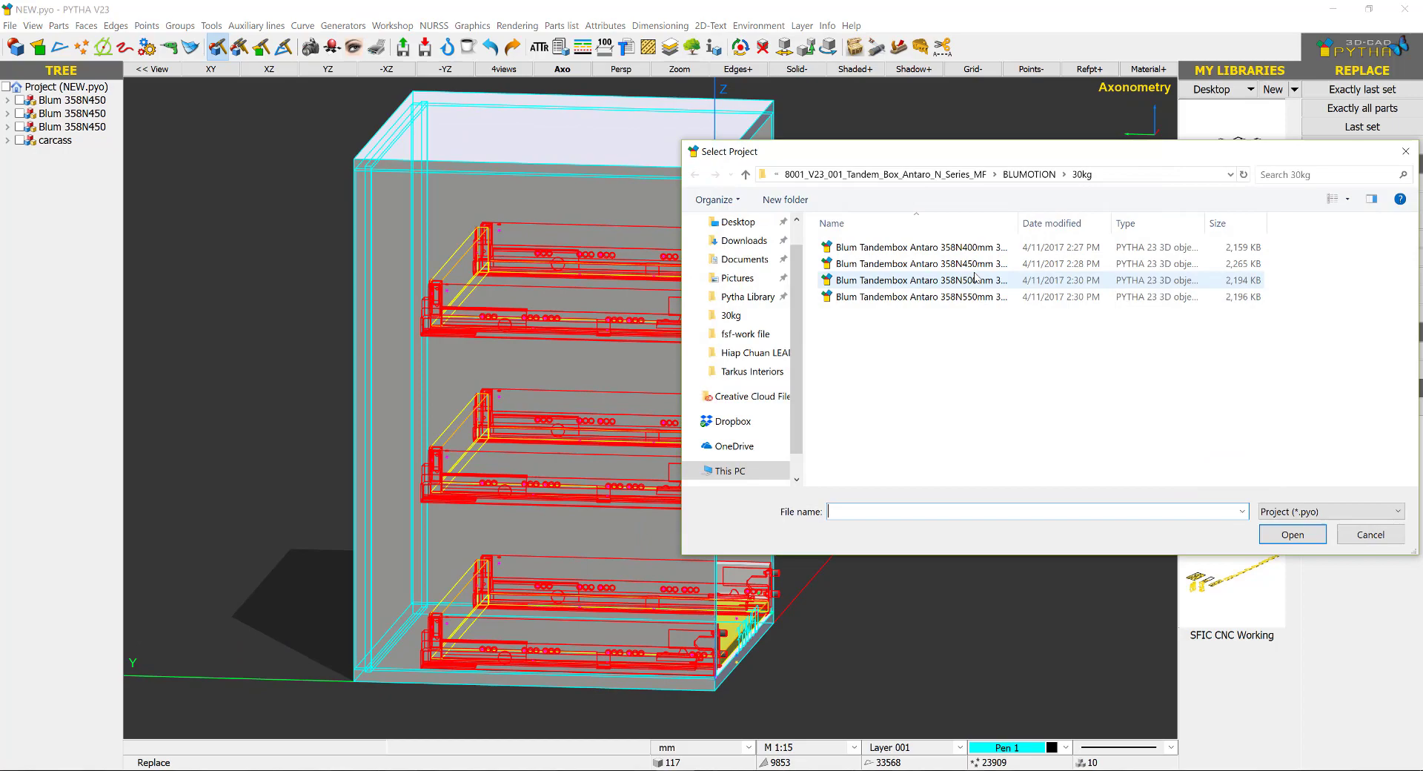
{"action": "double_click", "coordinate": [922, 281]}
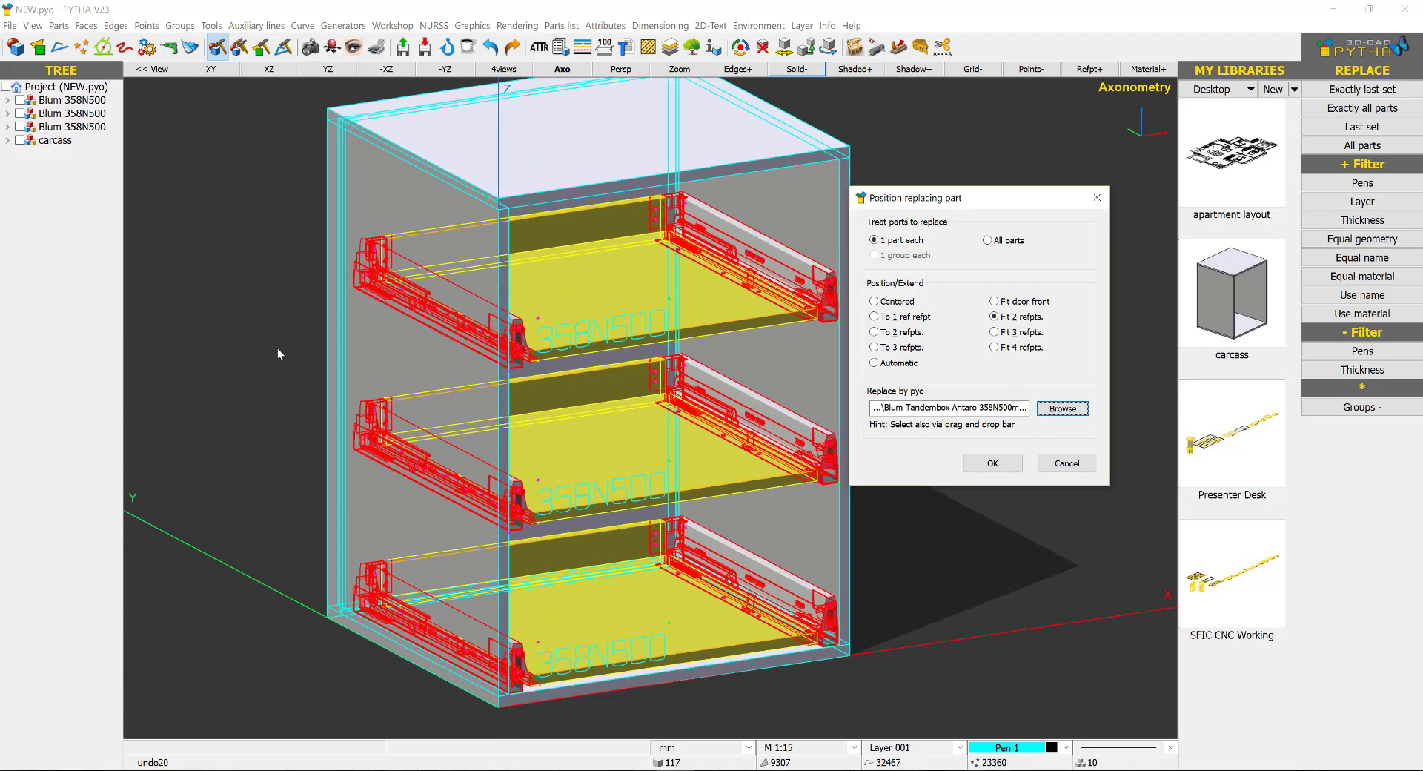
{"action": "left_click", "coordinate": [990, 463]}
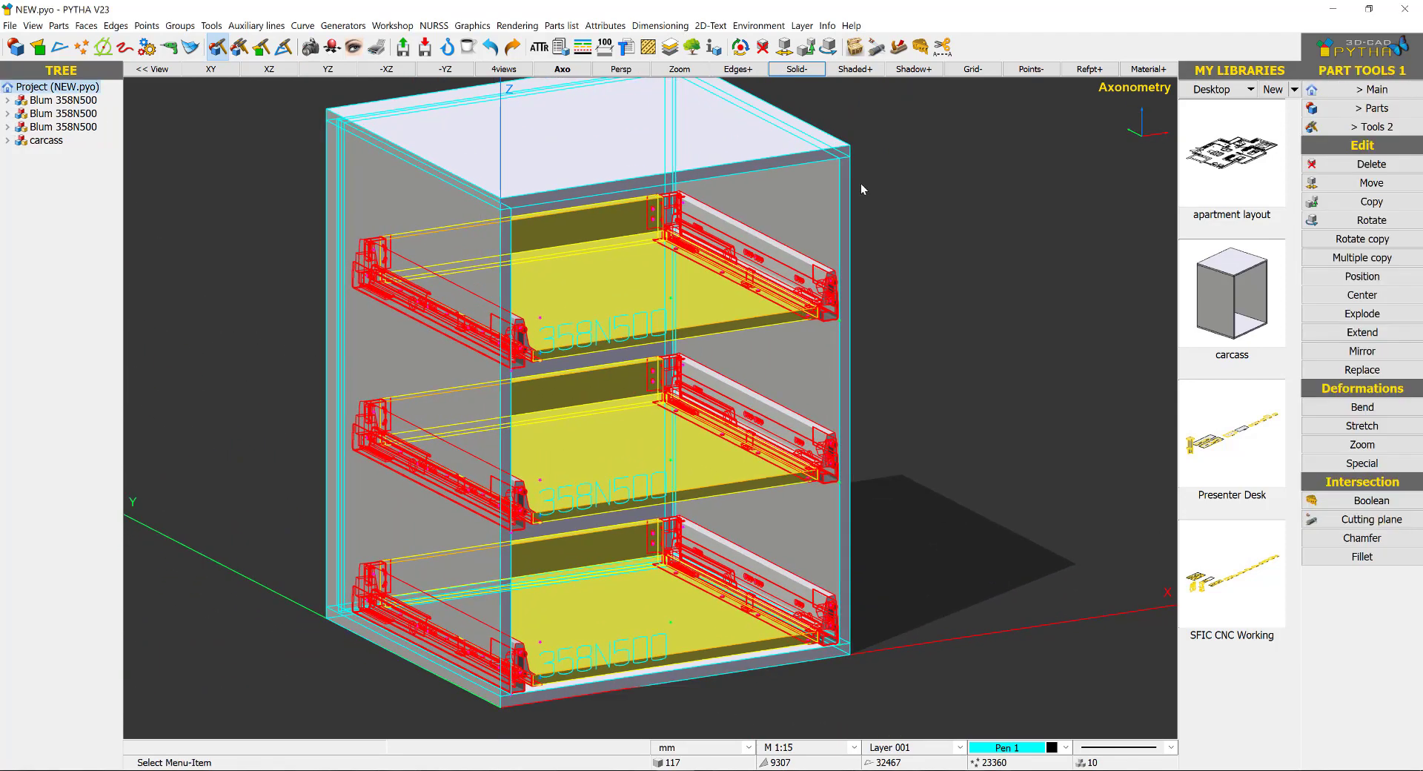
{"action": "left_click", "coordinate": [770, 69]}
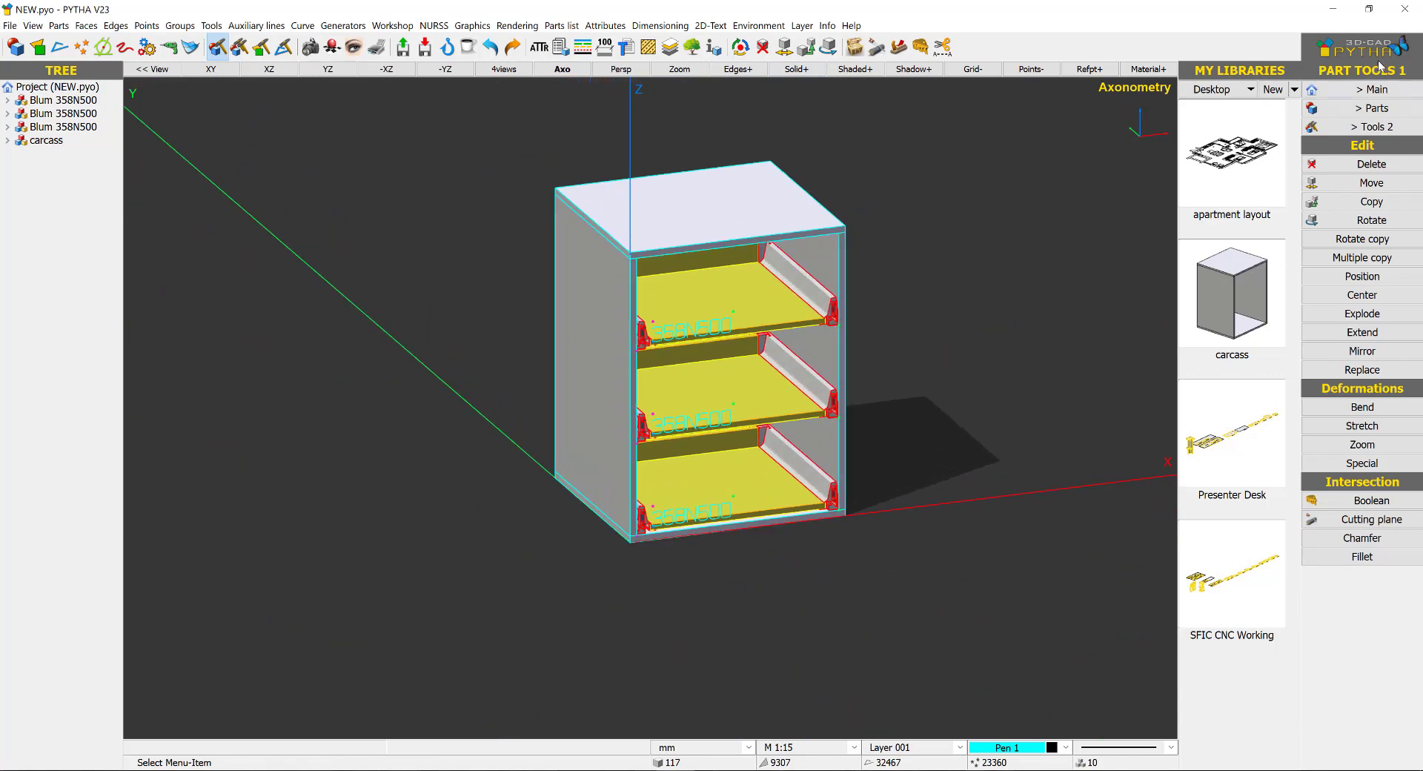
Generate drawers across the carcass opening from its lower-left inner front corner to its upper-right inner front corner.
{"action": "left_click", "coordinate": [1356, 91]}
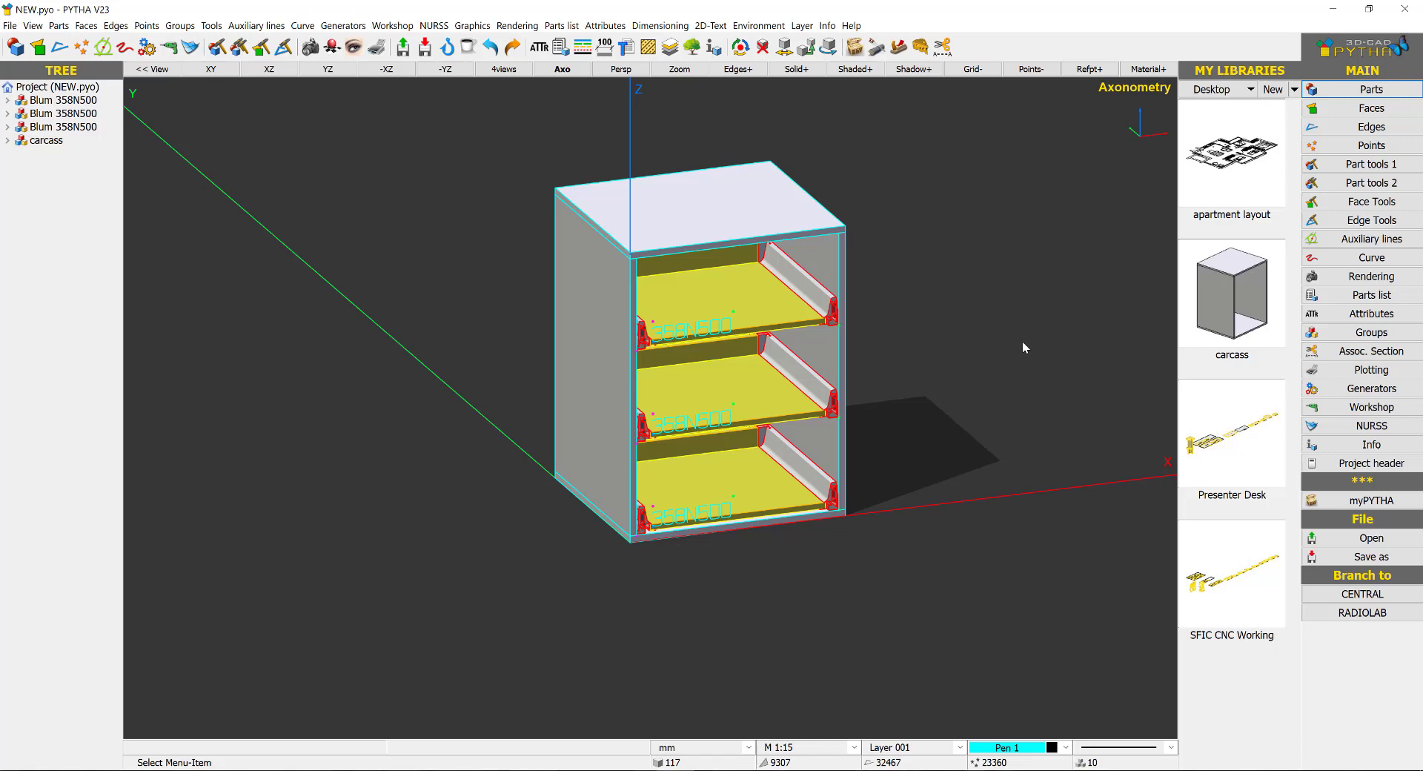
{"action": "left_click", "coordinate": [1371, 389]}
{"action": "left_click", "coordinate": [1405, 144]}
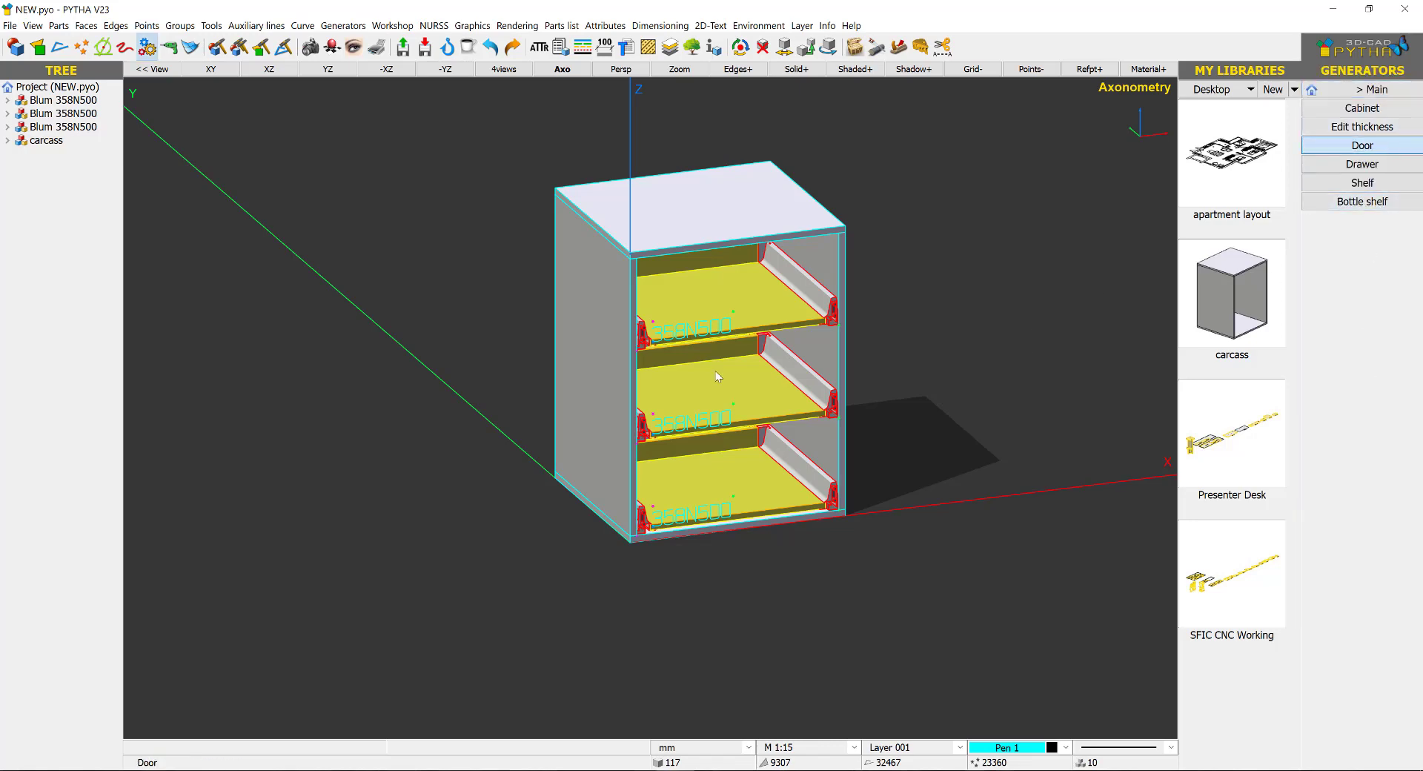
{"action": "left_click", "coordinate": [1371, 162]}
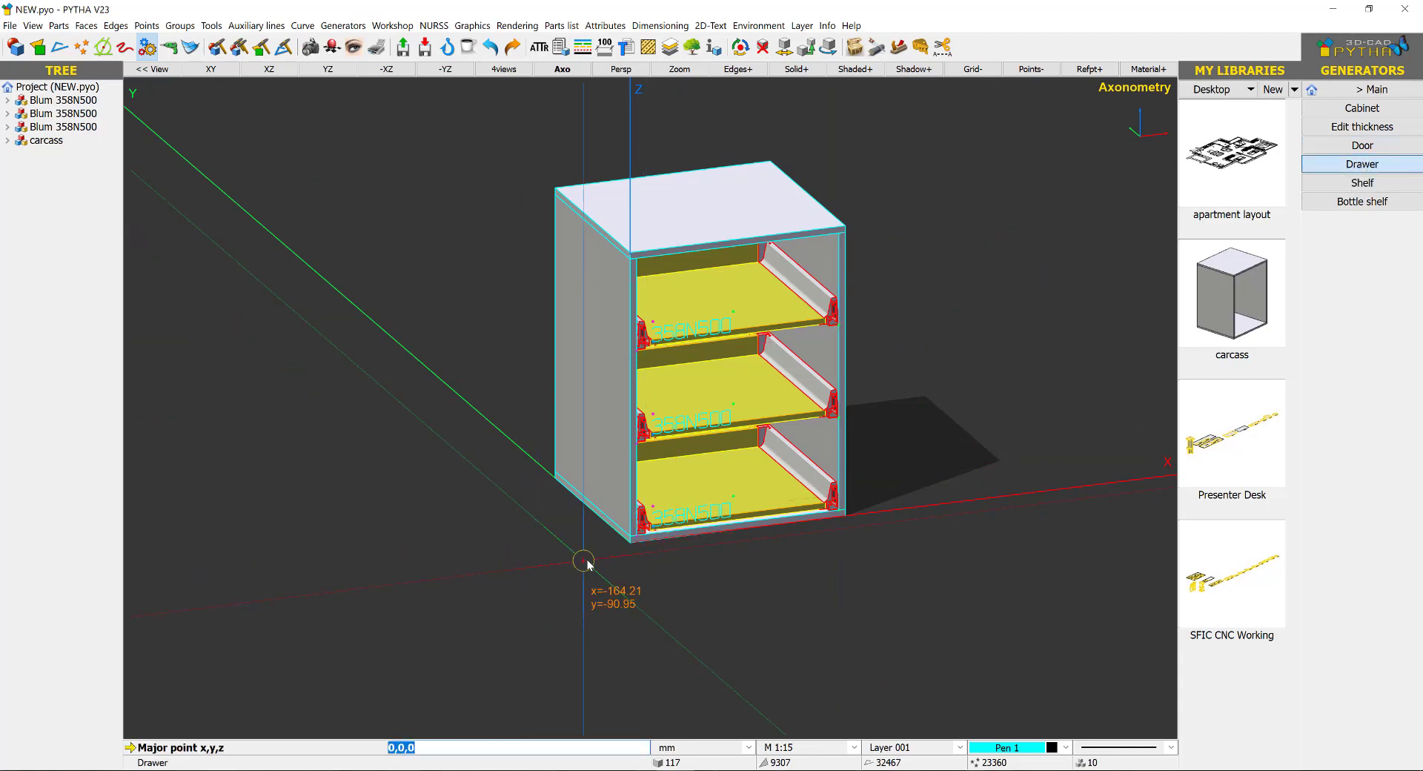
{"action": "scroll", "coordinate": [628, 541], "scroll_direction": "up", "scroll_amount": 5}
{"action": "scroll", "coordinate": [633, 519], "scroll_direction": "down", "scroll_amount": 2}
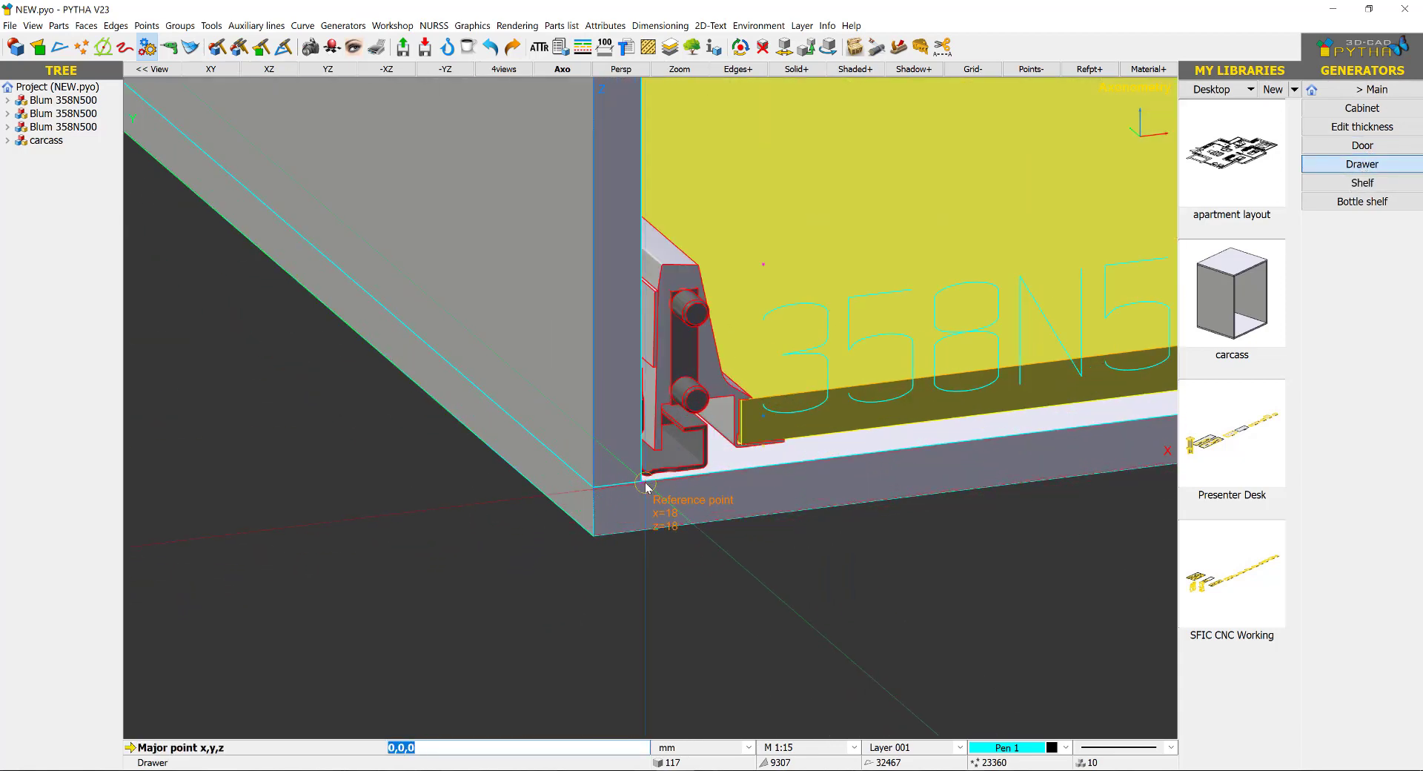
{"action": "left_click", "coordinate": [632, 496]}
{"action": "scroll", "coordinate": [644, 481], "scroll_direction": "down", "scroll_amount": 5}
{"action": "scroll", "coordinate": [704, 412], "scroll_direction": "down", "scroll_amount": 3}
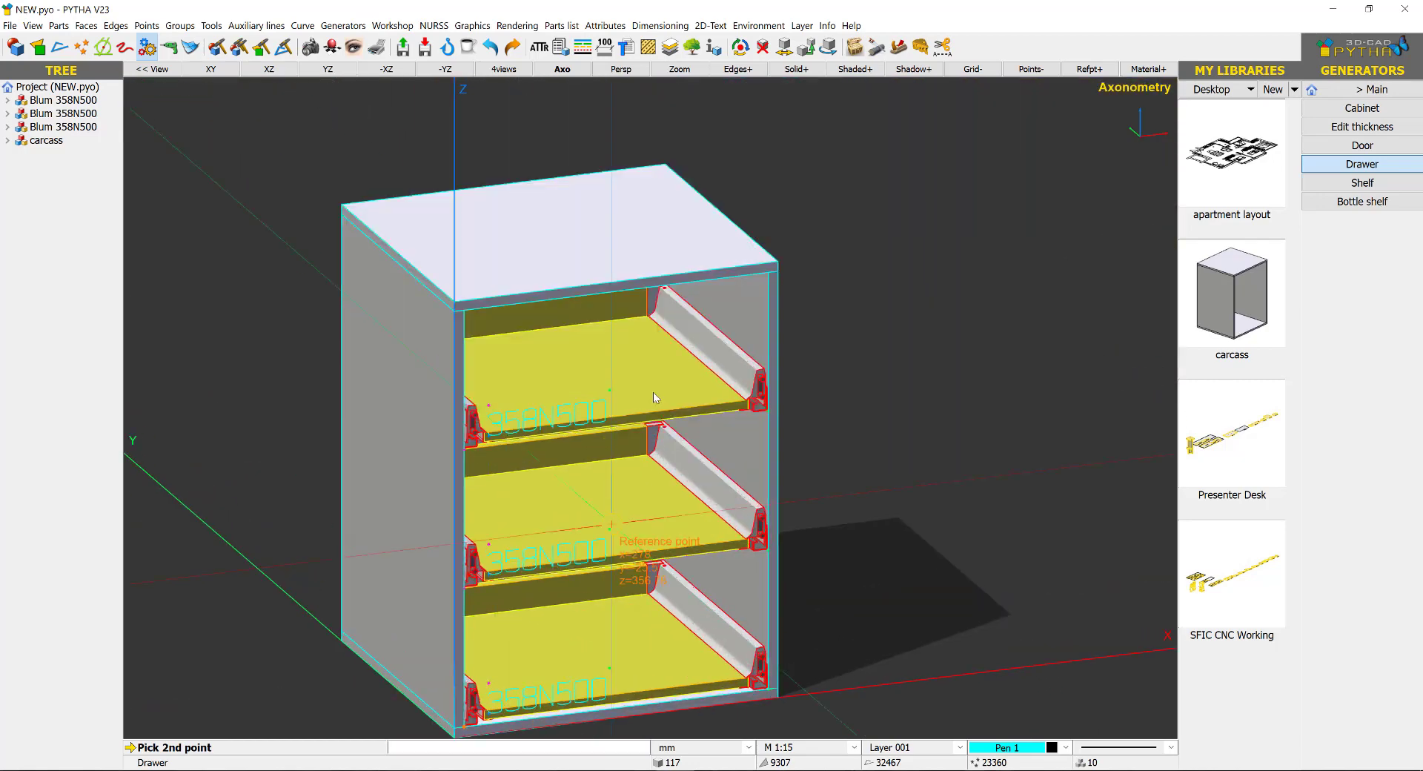
{"action": "scroll", "coordinate": [845, 207], "scroll_direction": "up", "scroll_amount": 6}
{"action": "left_click", "coordinate": [850, 195]}
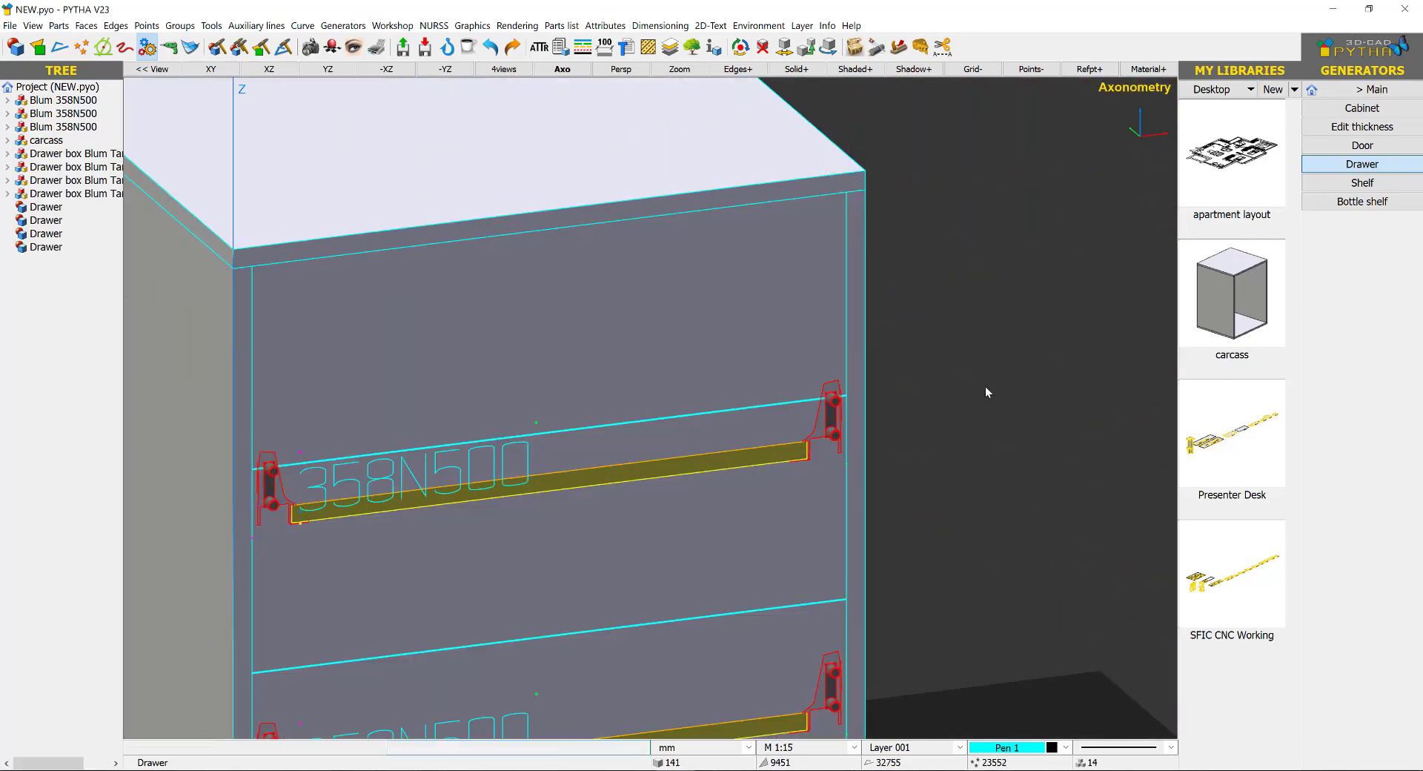
Configure three outside drawer fronts without drawer boxes, with an equal distance of 17 mm on all sides, and confirm.
{"action": "right_click", "coordinate": [574, 545]}
{"action": "scroll", "coordinate": [571, 544], "scroll_direction": "down", "scroll_amount": 3}
{"action": "middle_click_drag", "start_coordinate": [524, 517], "coordinate": [336, 414]}
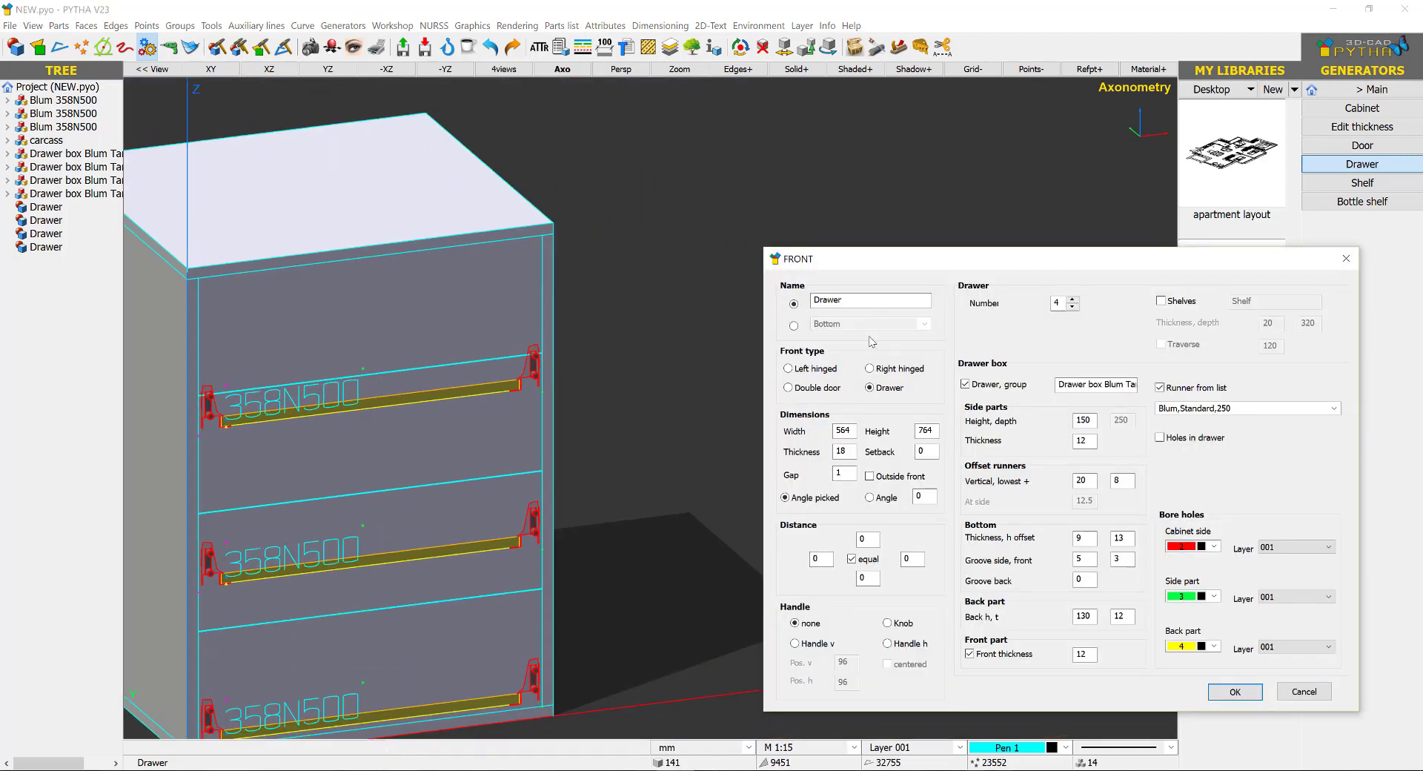
{"action": "left_click", "coordinate": [993, 386]}
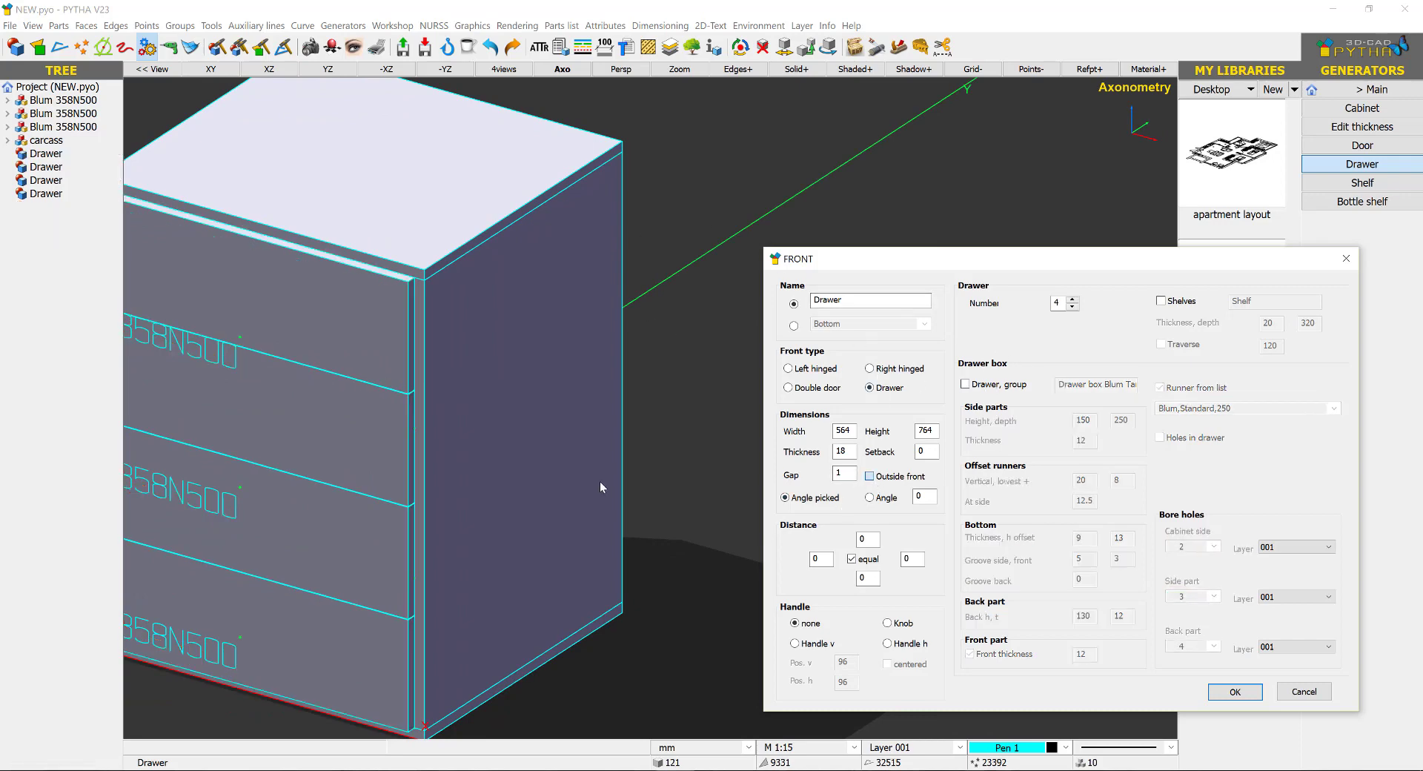
{"action": "left_click", "coordinate": [1072, 307]}
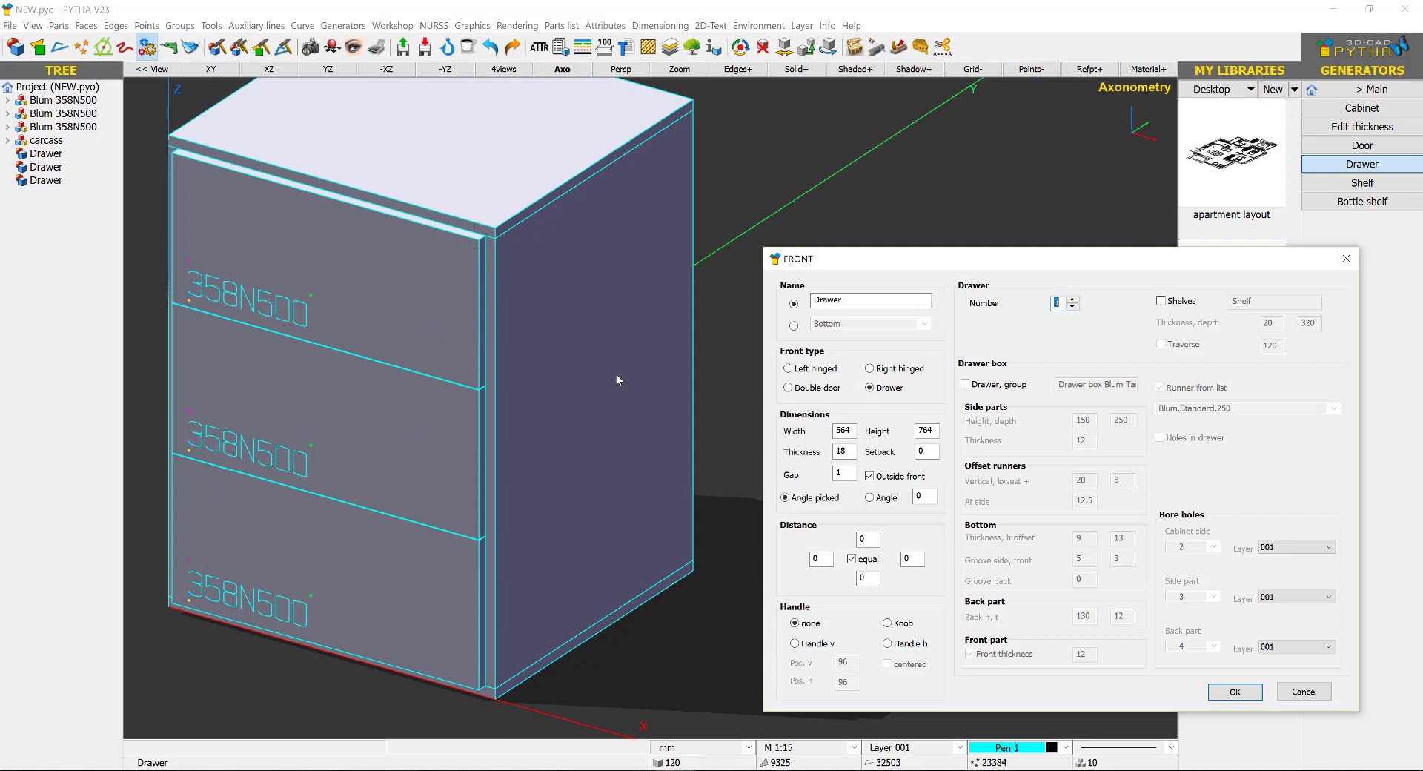
{"action": "type", "text": "17"}
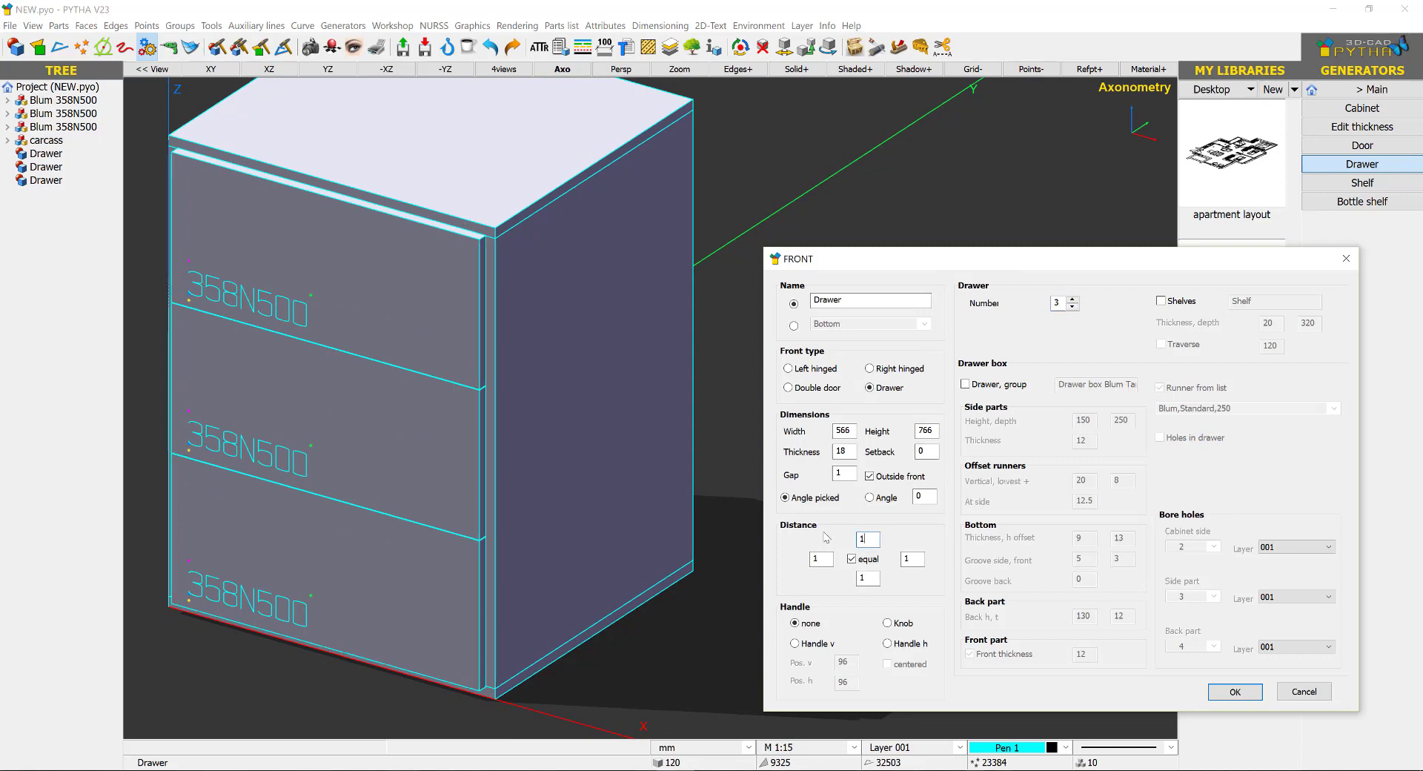
{"action": "left_click", "coordinate": [1257, 692]}
Switch the cabinet to see-through display and inspect the drawers behind the new fronts.
{"action": "middle_click_drag", "start_coordinate": [531, 588], "coordinate": [819, 391]}
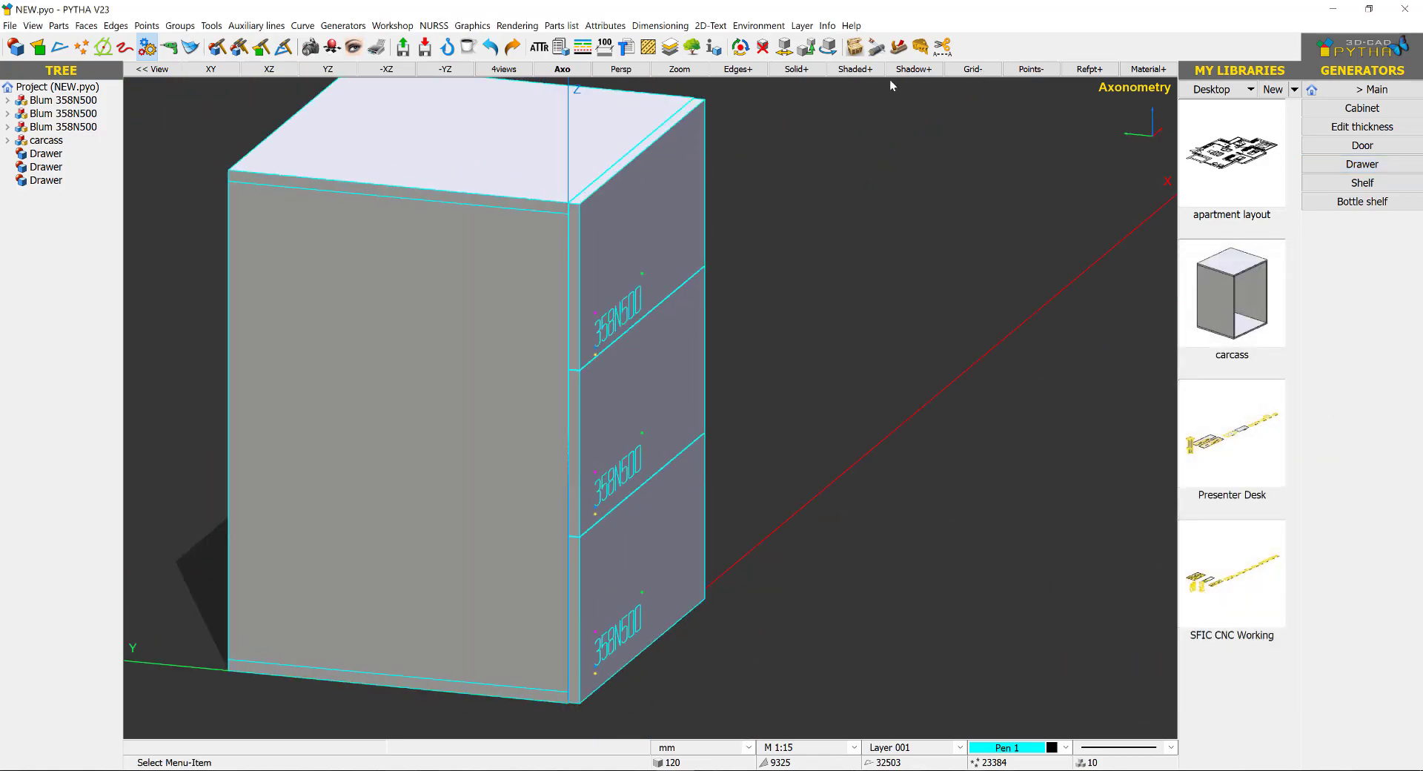
{"action": "left_click", "coordinate": [797, 69]}
{"action": "middle_click_drag", "start_coordinate": [676, 282], "coordinate": [305, 257]}
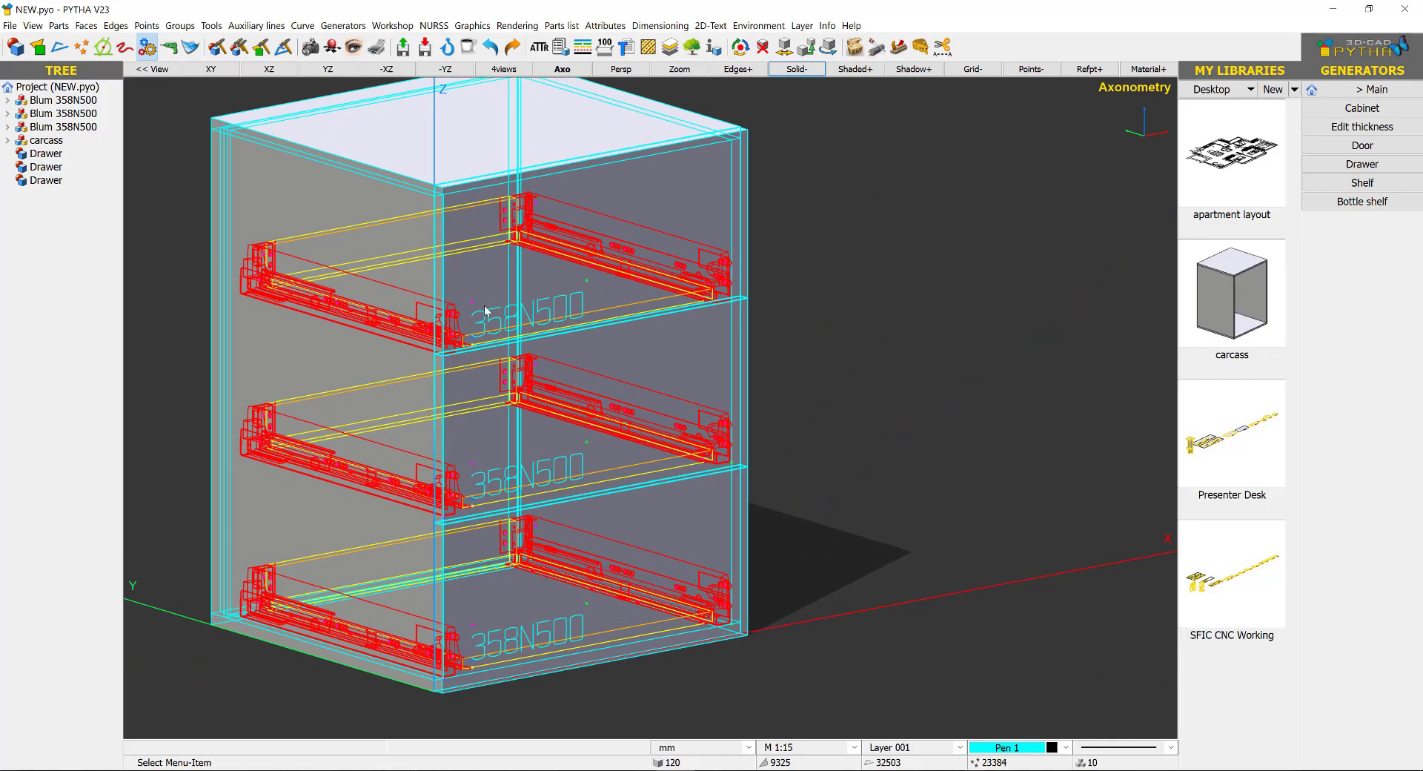
{"action": "scroll", "coordinate": [563, 379], "scroll_direction": "down", "scroll_amount": 1}
{"action": "middle_click_drag", "start_coordinate": [650, 398], "coordinate": [587, 401]}
{"action": "scroll", "coordinate": [587, 401], "scroll_direction": "down", "scroll_amount": 2}
Extend the right side of the entire cabinet outward in the X direction, including carcass, Blum drawers and fronts.
{"action": "right_click", "coordinate": [721, 258]}
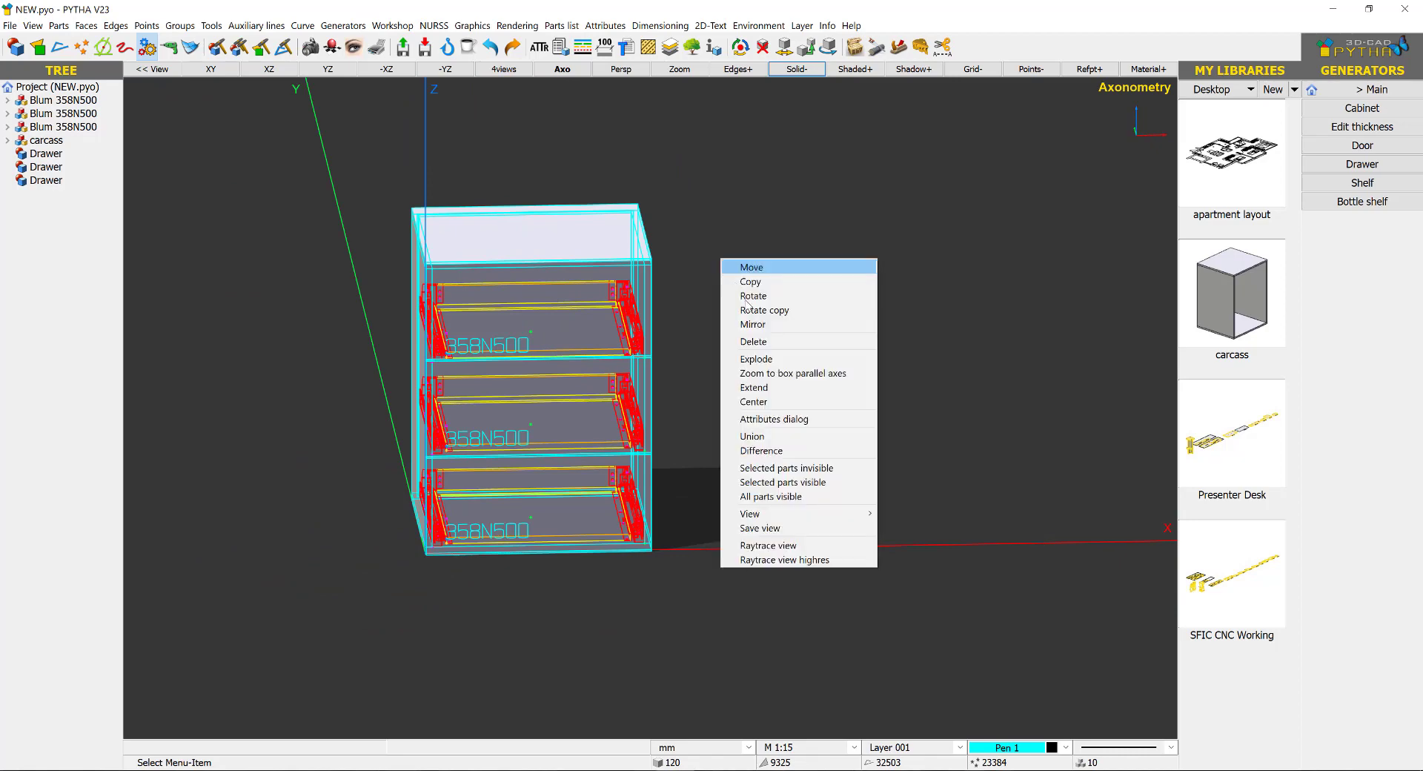
{"action": "left_click", "coordinate": [770, 387]}
{"action": "key", "text": "asterisk"}
{"action": "key", "text": "Return"}
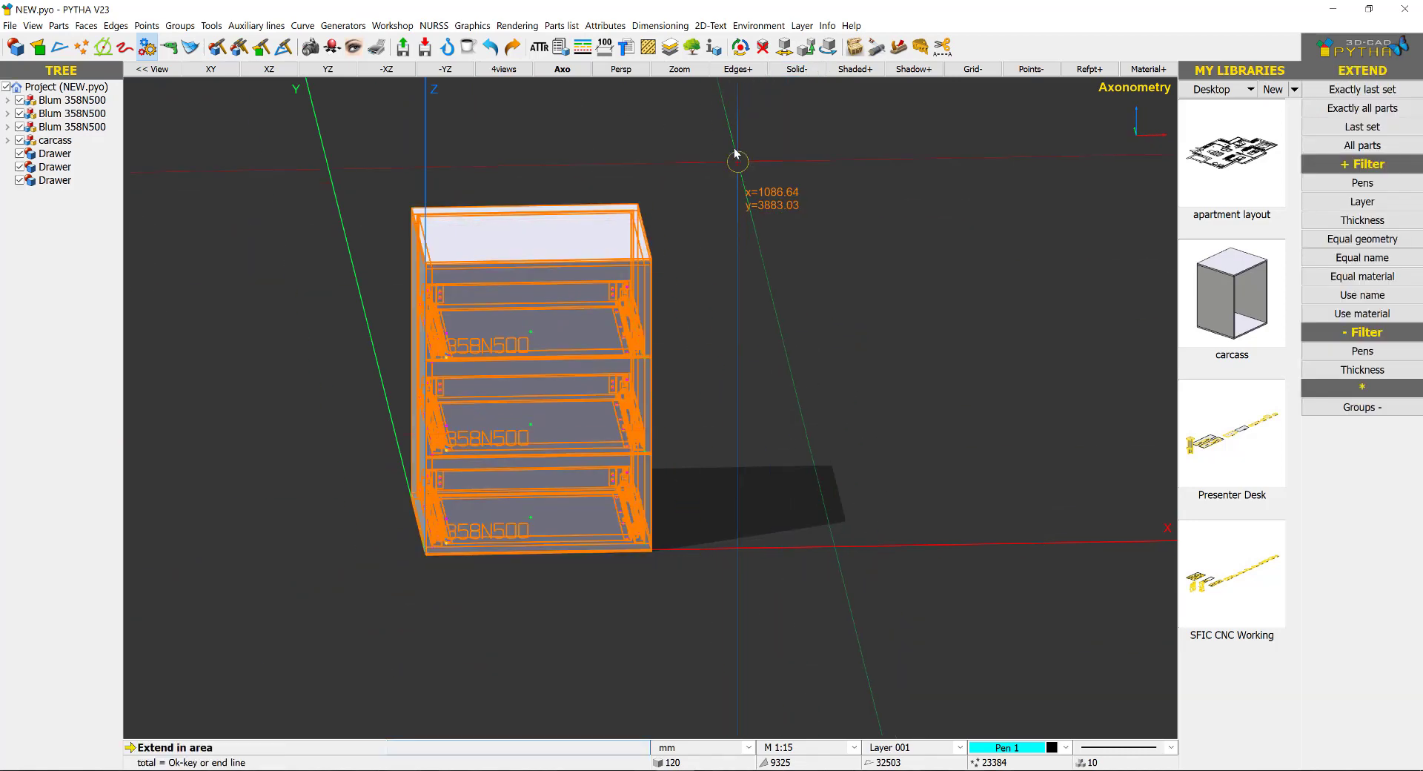
{"action": "key", "text": "Return"}
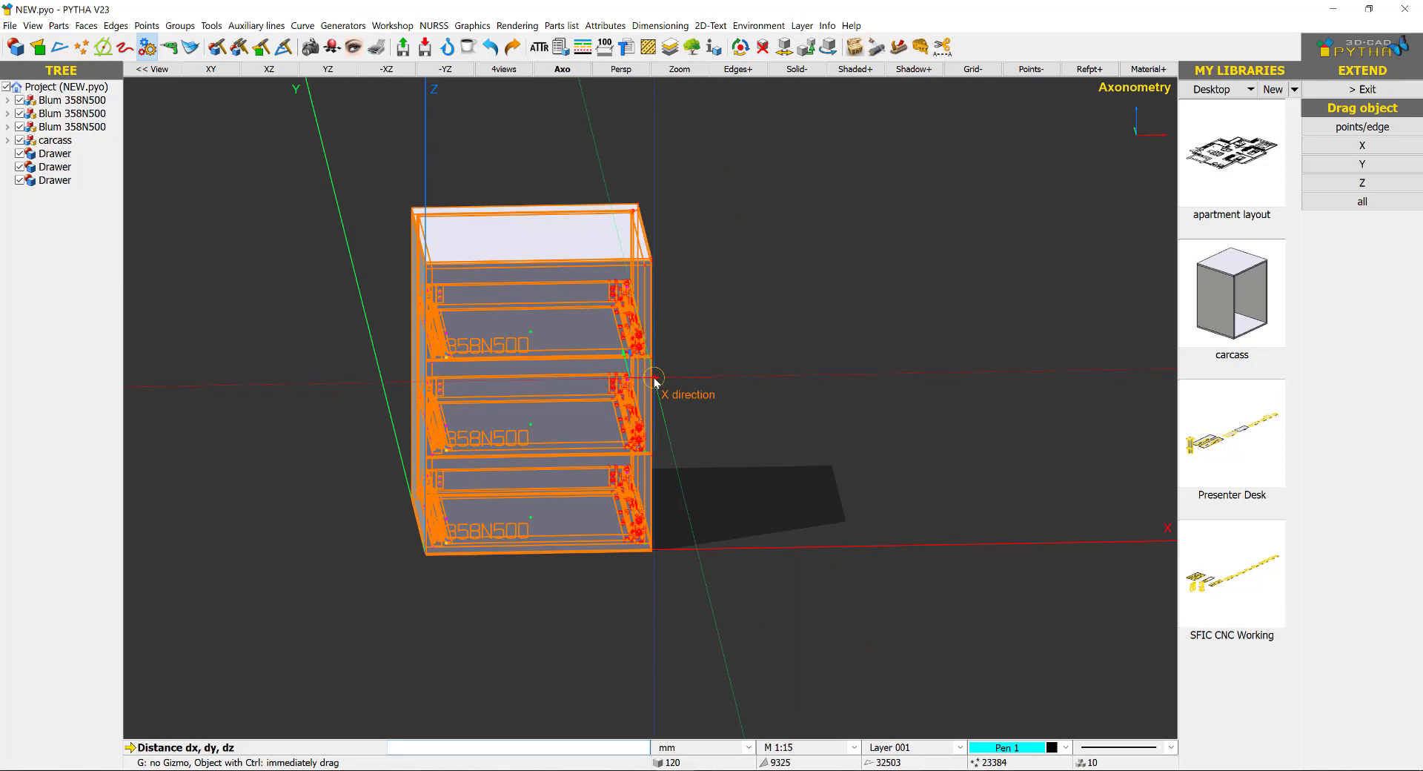
{"action": "left_click", "coordinate": [654, 370]}
{"action": "left_click", "coordinate": [756, 363]}
Examine the drawer runners and boxes inside the widened cabinet, up close and as a whole.
{"action": "middle_click_drag", "start_coordinate": [674, 508], "coordinate": [775, 516]}
{"action": "scroll", "coordinate": [474, 352], "scroll_direction": "up", "scroll_amount": 2}
{"action": "scroll", "coordinate": [474, 355], "scroll_direction": "up", "scroll_amount": 5}
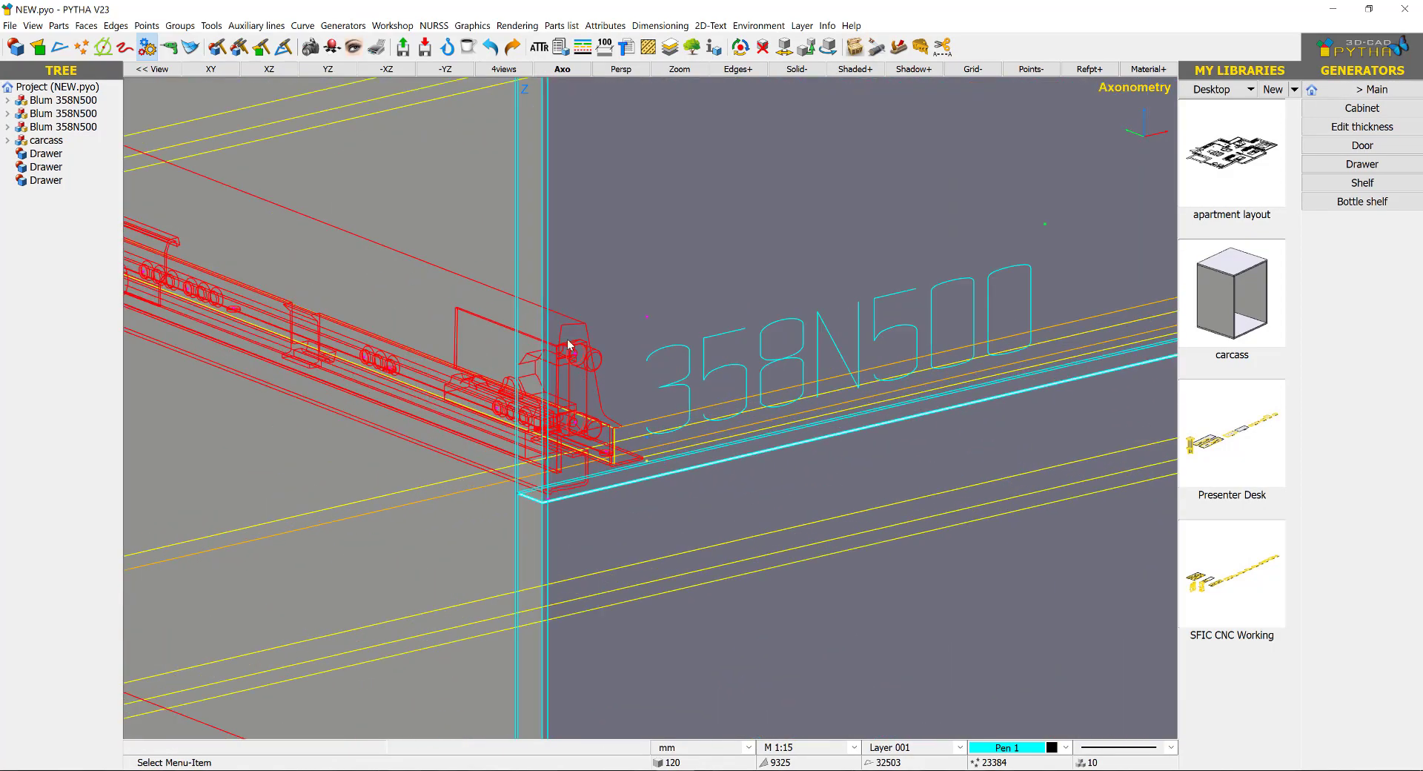
{"action": "scroll", "coordinate": [593, 439], "scroll_direction": "down", "scroll_amount": 6}
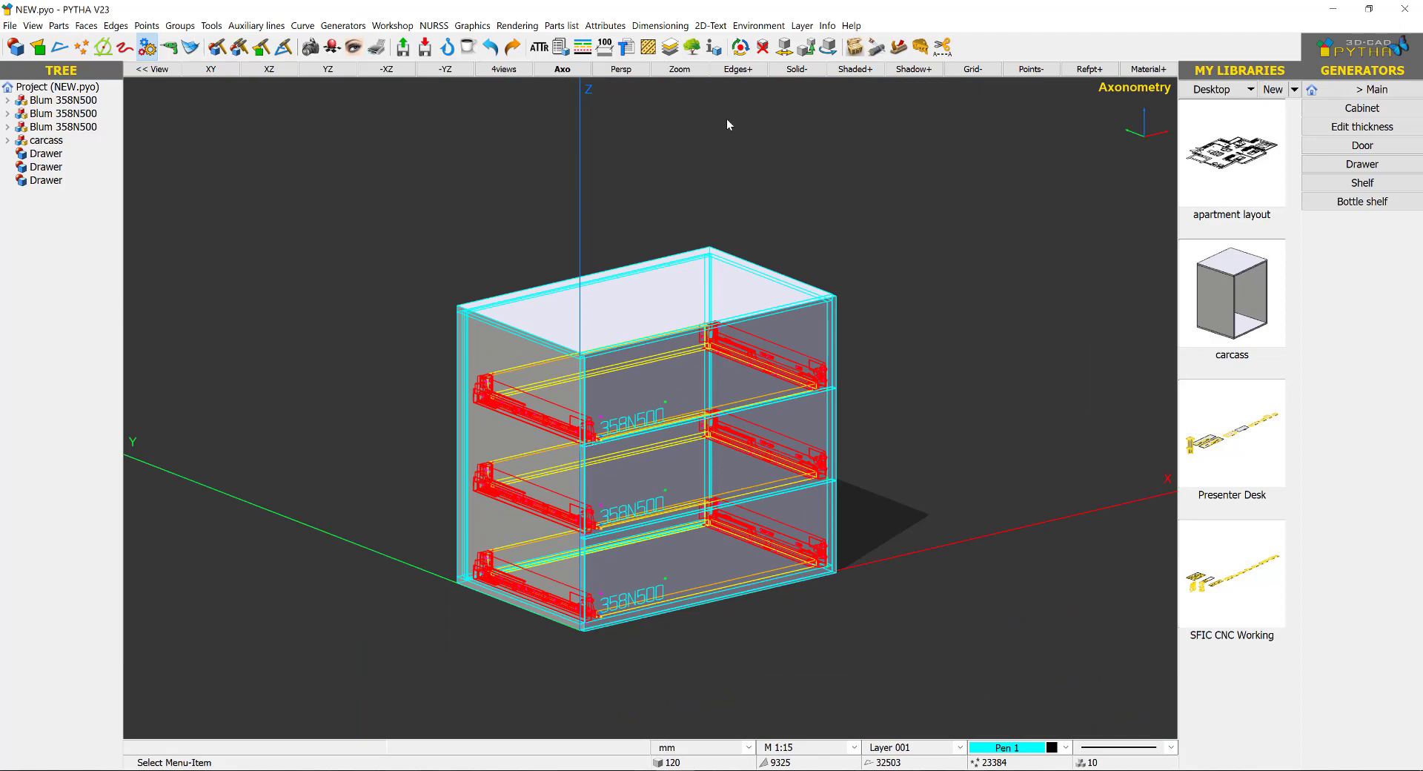
{"action": "scroll", "coordinate": [727, 125], "scroll_direction": "up", "scroll_amount": 2}
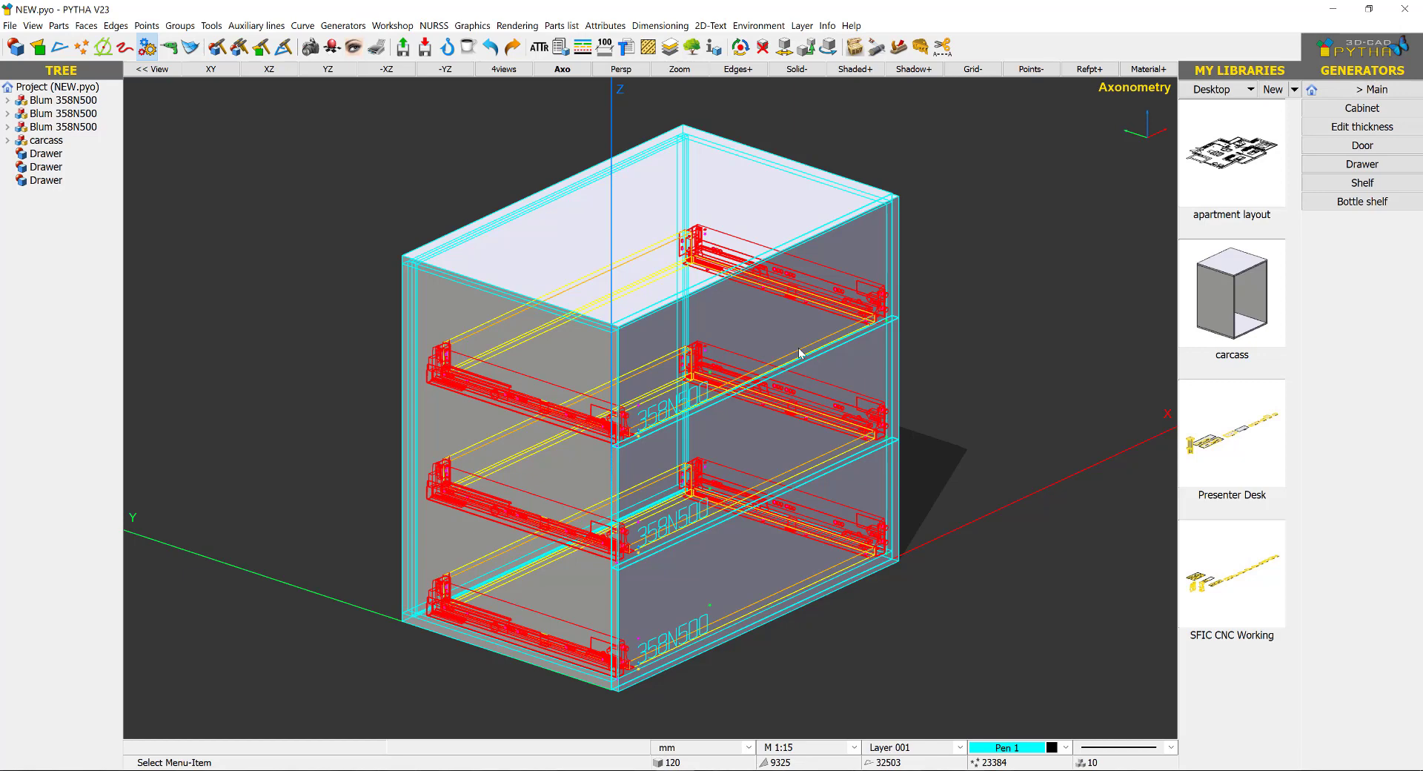
{"action": "scroll", "coordinate": [799, 353], "scroll_direction": "down", "scroll_amount": 3}
{"action": "scroll", "coordinate": [1103, 279], "scroll_direction": "up", "scroll_amount": 2}
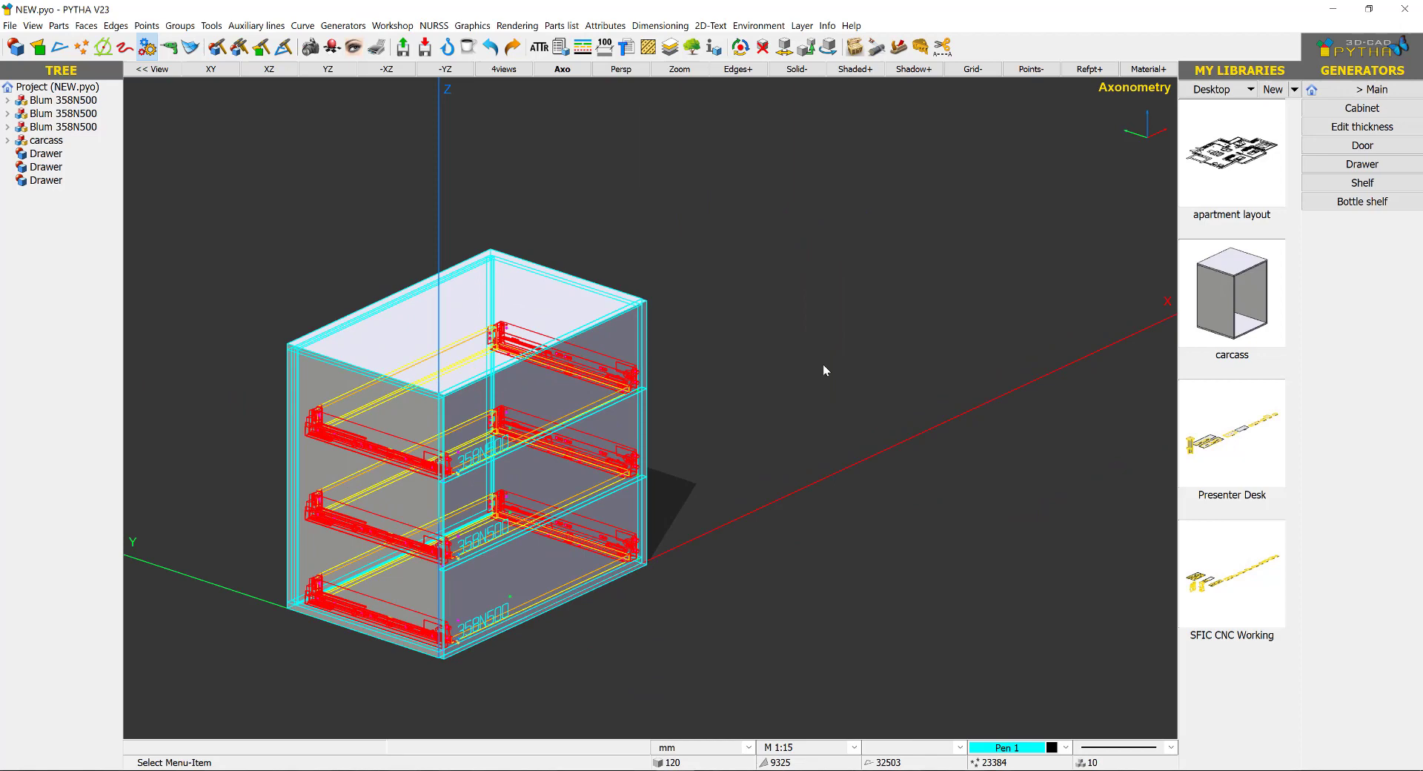
Place one more carcass from the library to the right of the finished cabinet and restore the solid display.
{"action": "left_click", "coordinate": [801, 423]}
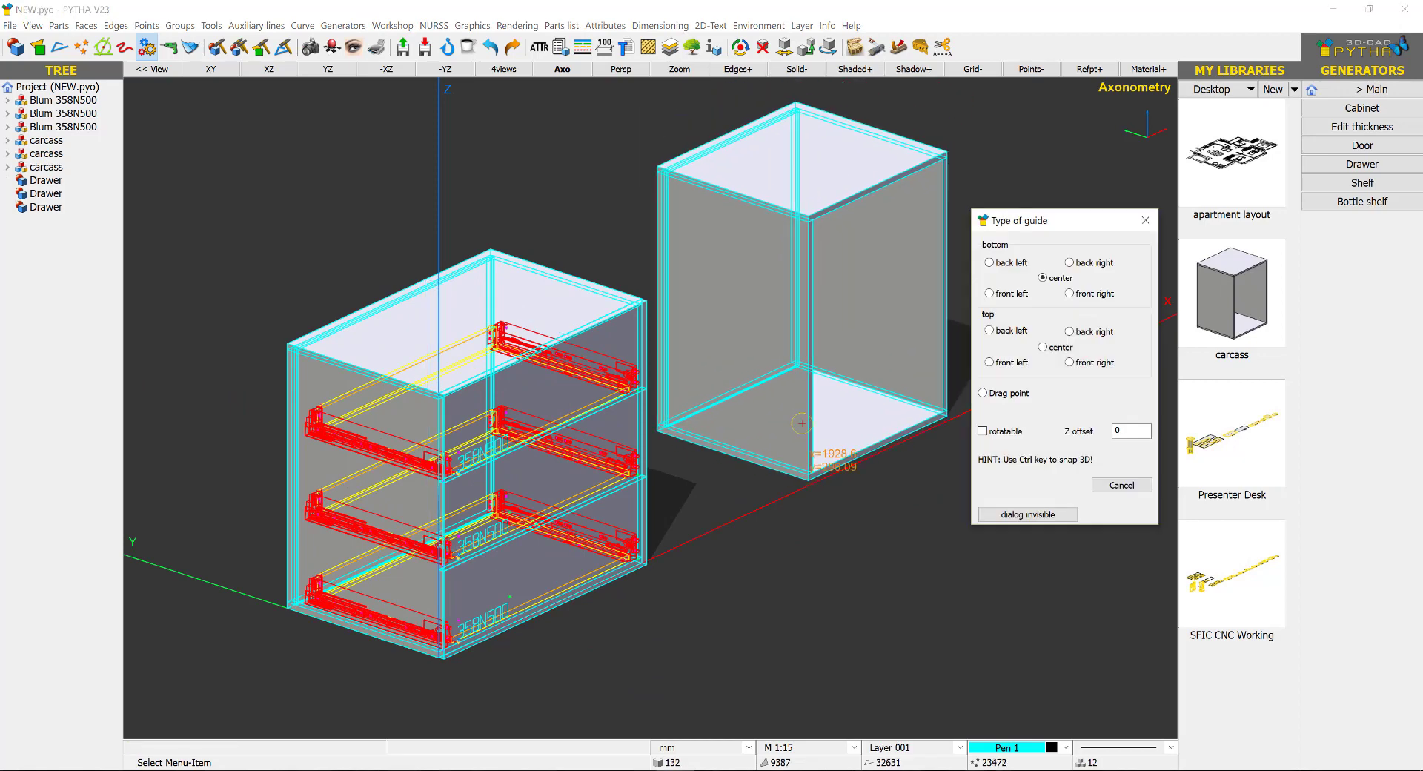
{"action": "key", "text": "Escape"}
{"action": "left_click", "coordinate": [809, 72]}
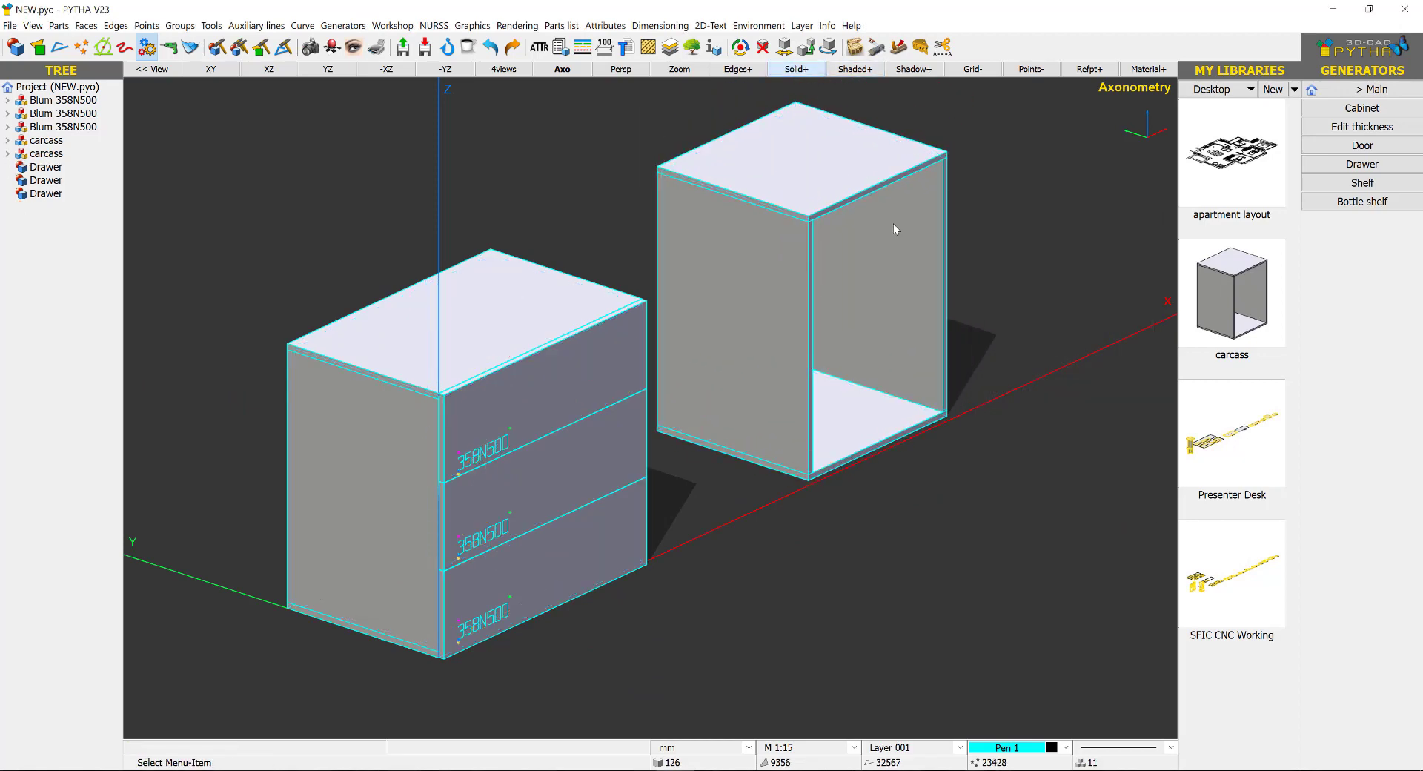
{"action": "middle_click_drag", "start_coordinate": [892, 224], "coordinate": [444, 156]}
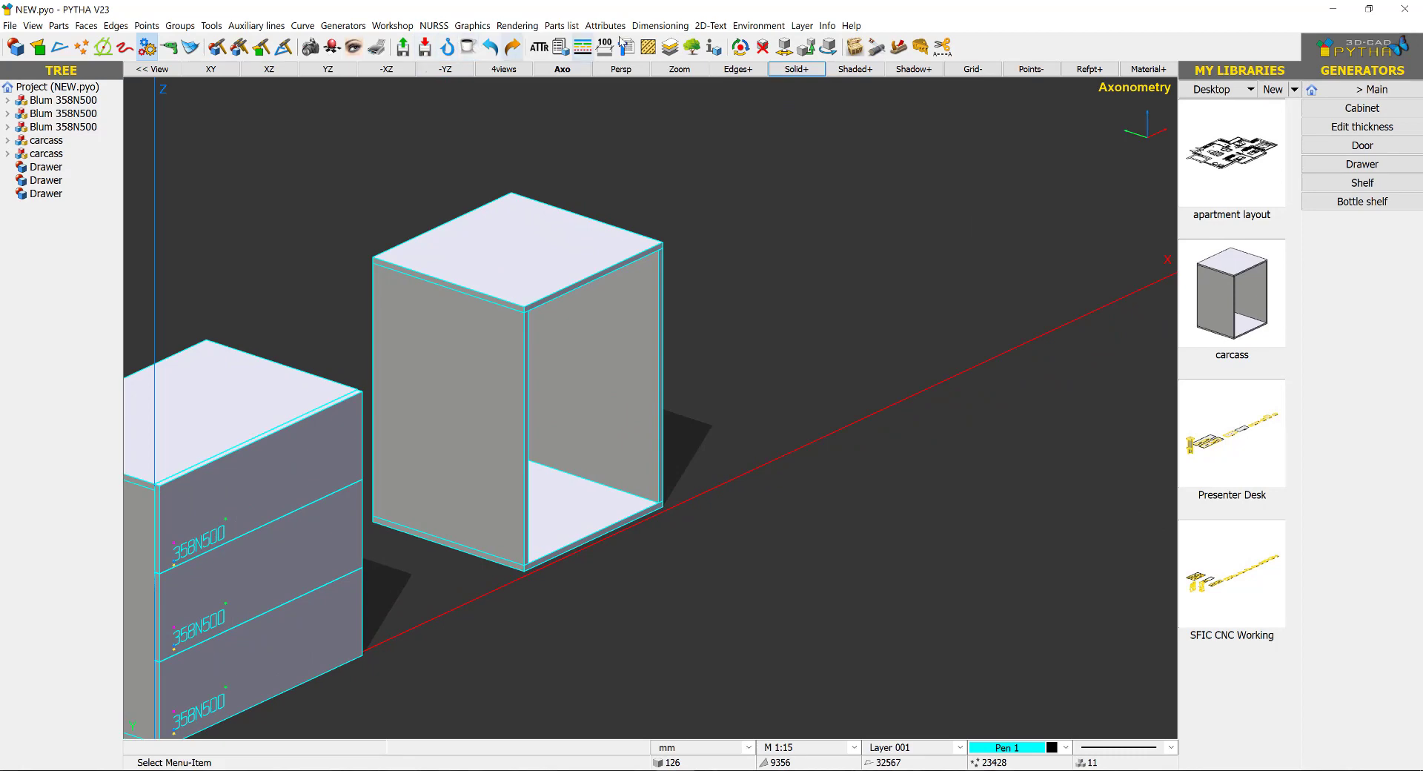
Load the drawer replacement project and place its block unrotated at the second carcass's lower-left inner front corner.
{"action": "left_click", "coordinate": [403, 49]}
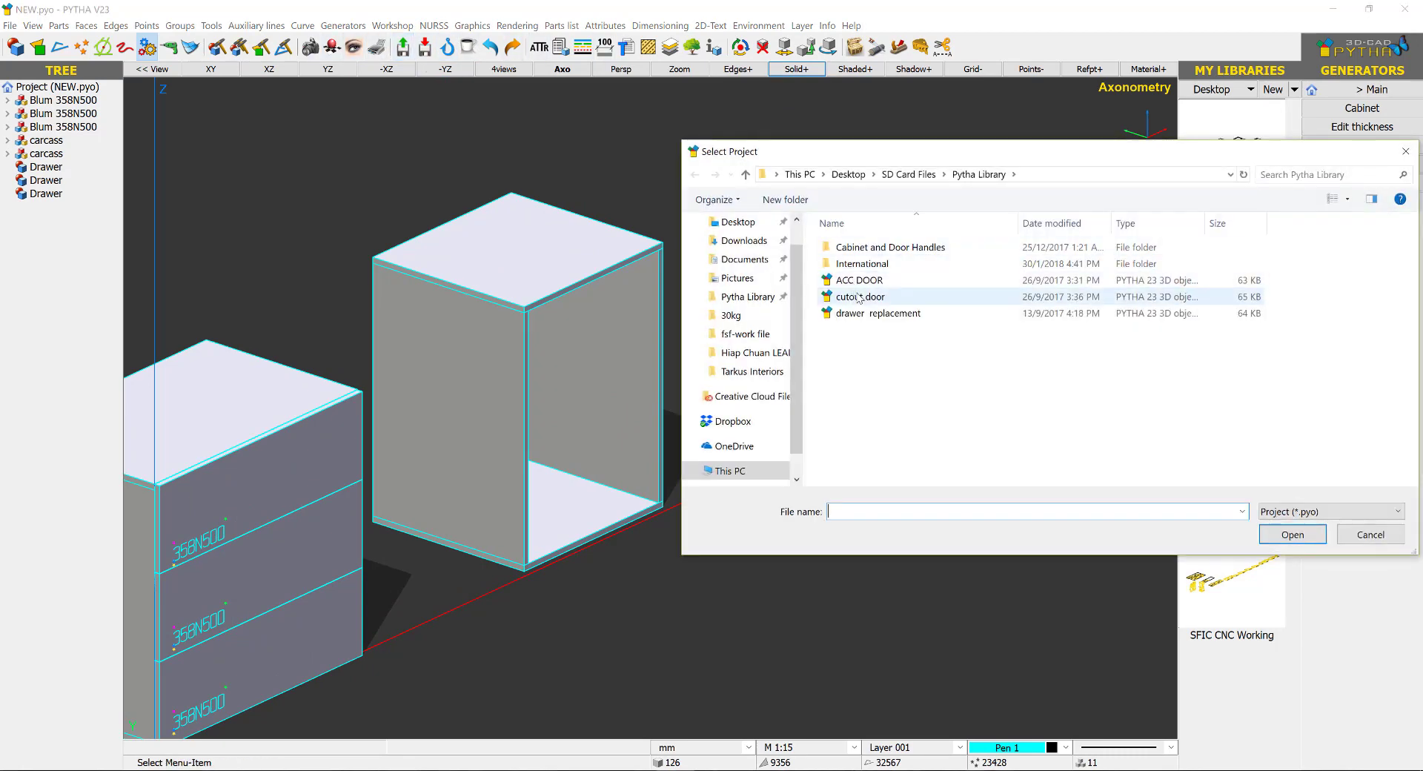
{"action": "double_click", "coordinate": [864, 315]}
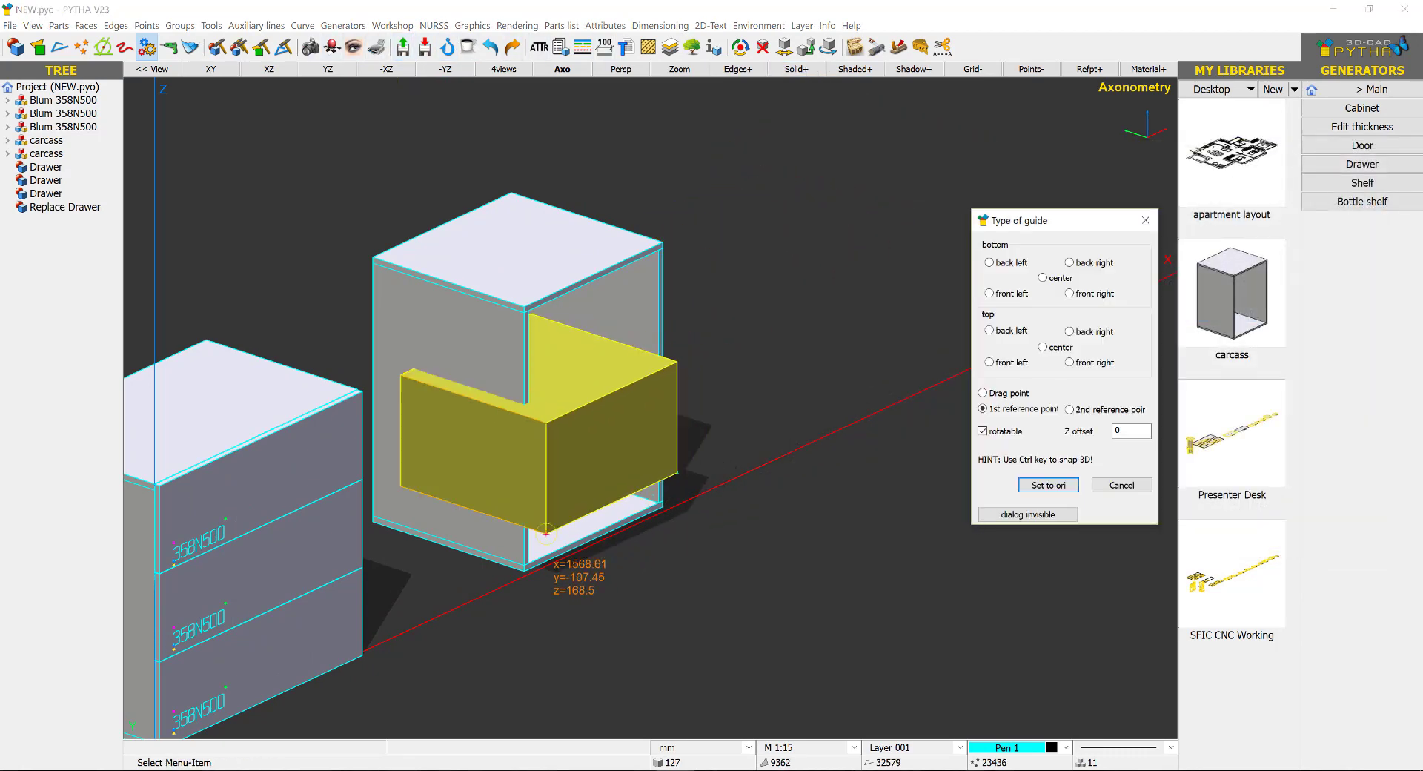
{"action": "left_click", "coordinate": [530, 561]}
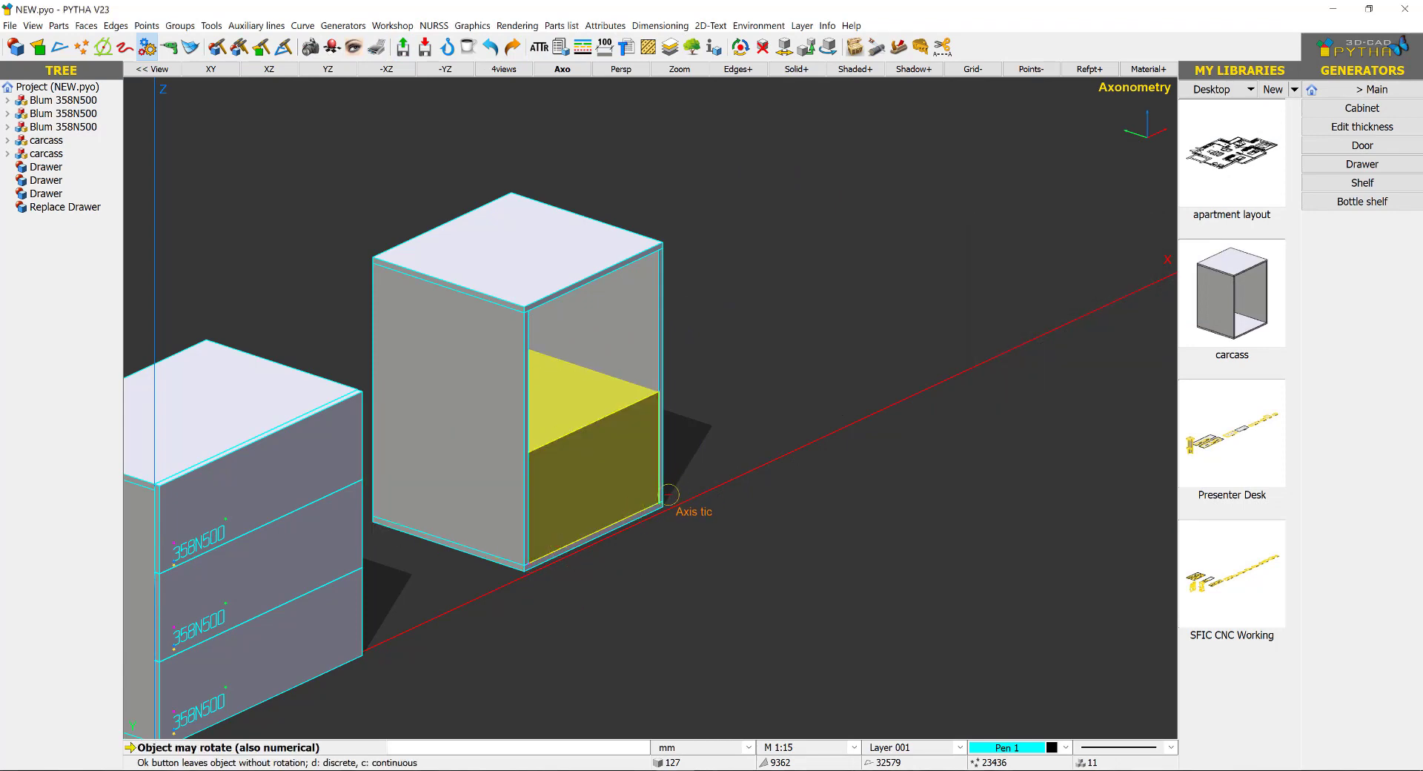
{"action": "scroll", "coordinate": [668, 494], "scroll_direction": "up", "scroll_amount": 5}
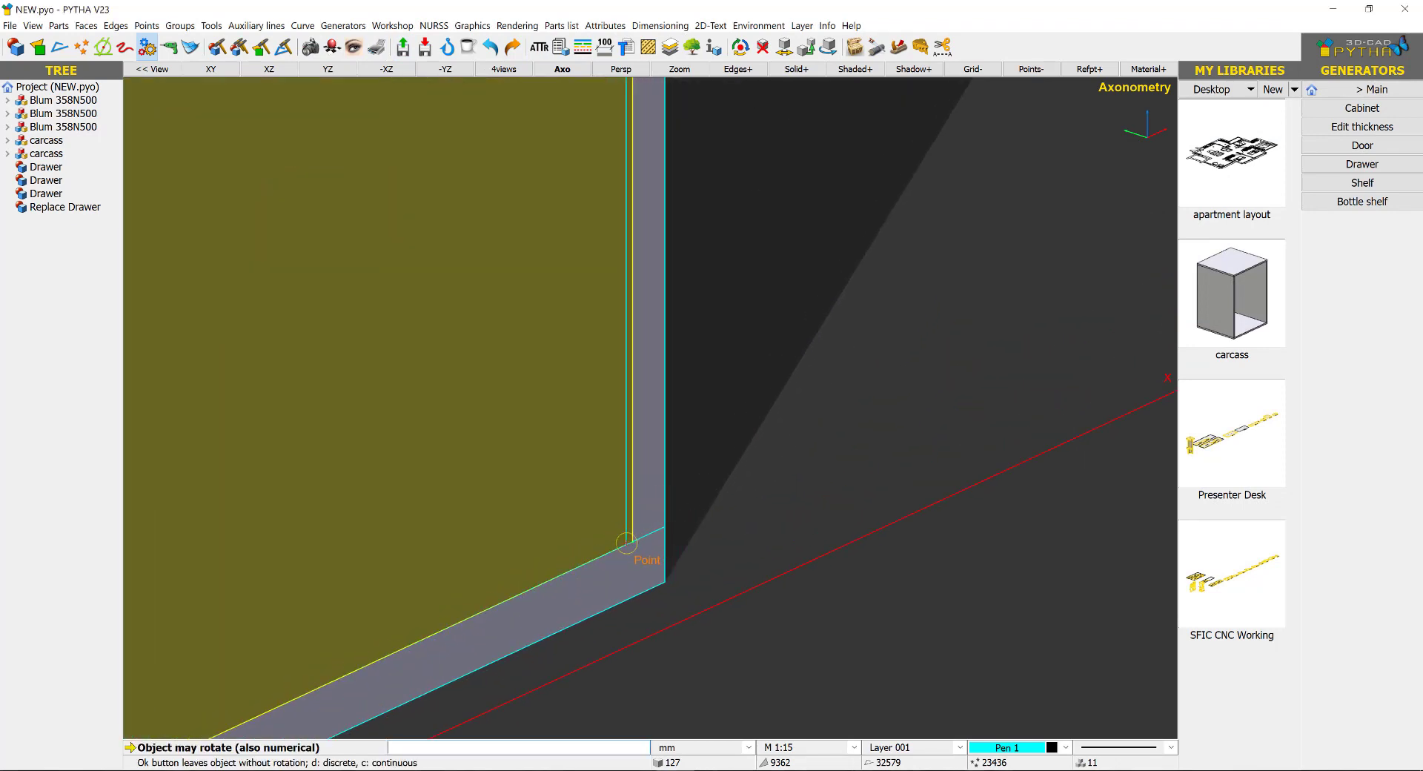
{"action": "right_click", "coordinate": [626, 543]}
{"action": "right_click", "coordinate": [816, 508]}
{"action": "scroll", "coordinate": [622, 385], "scroll_direction": "down", "scroll_amount": 3}
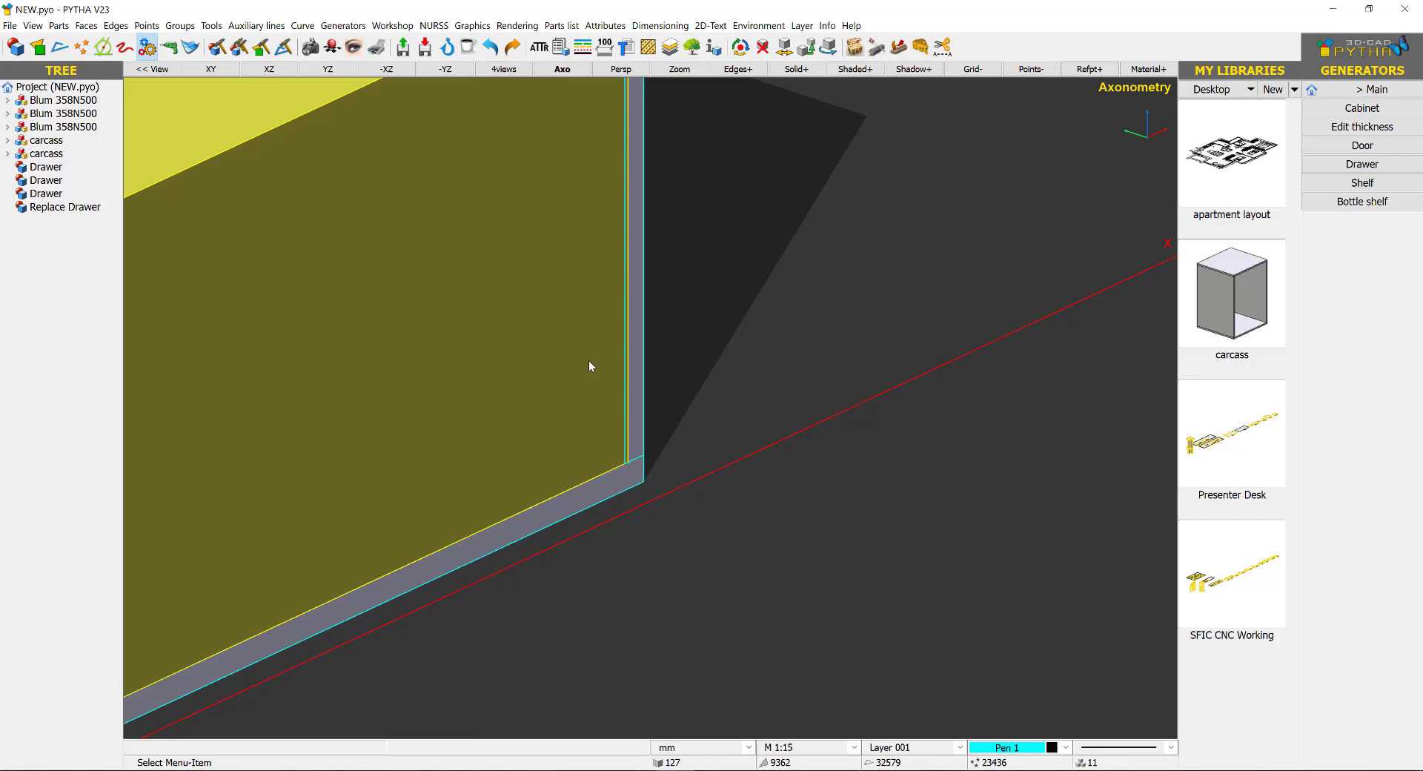
{"action": "scroll", "coordinate": [589, 360], "scroll_direction": "down", "scroll_amount": 4}
Extend the right side of the replacement block so its lower corner meets the carcass's lower-right inner front corner.
{"action": "right_click", "coordinate": [576, 321]}
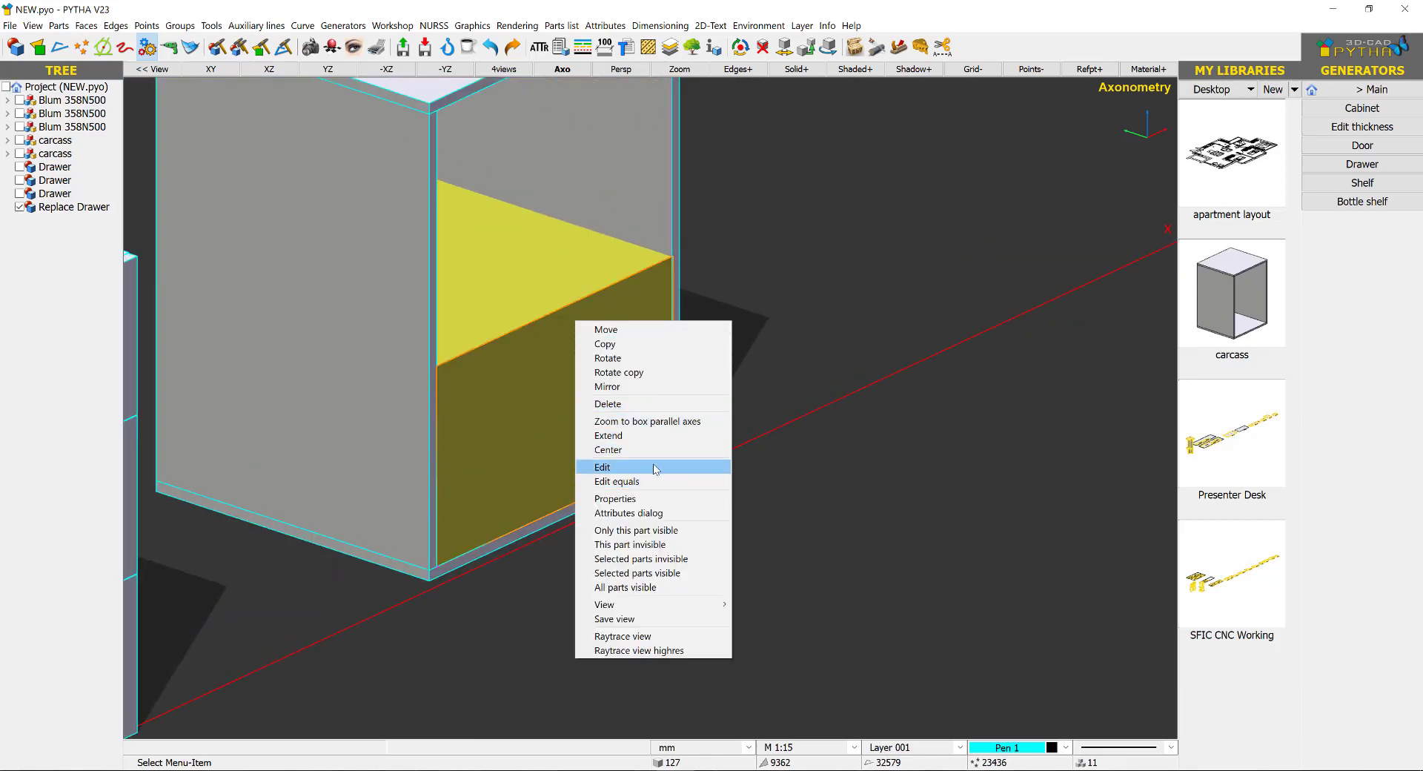
{"action": "left_click", "coordinate": [601, 420]}
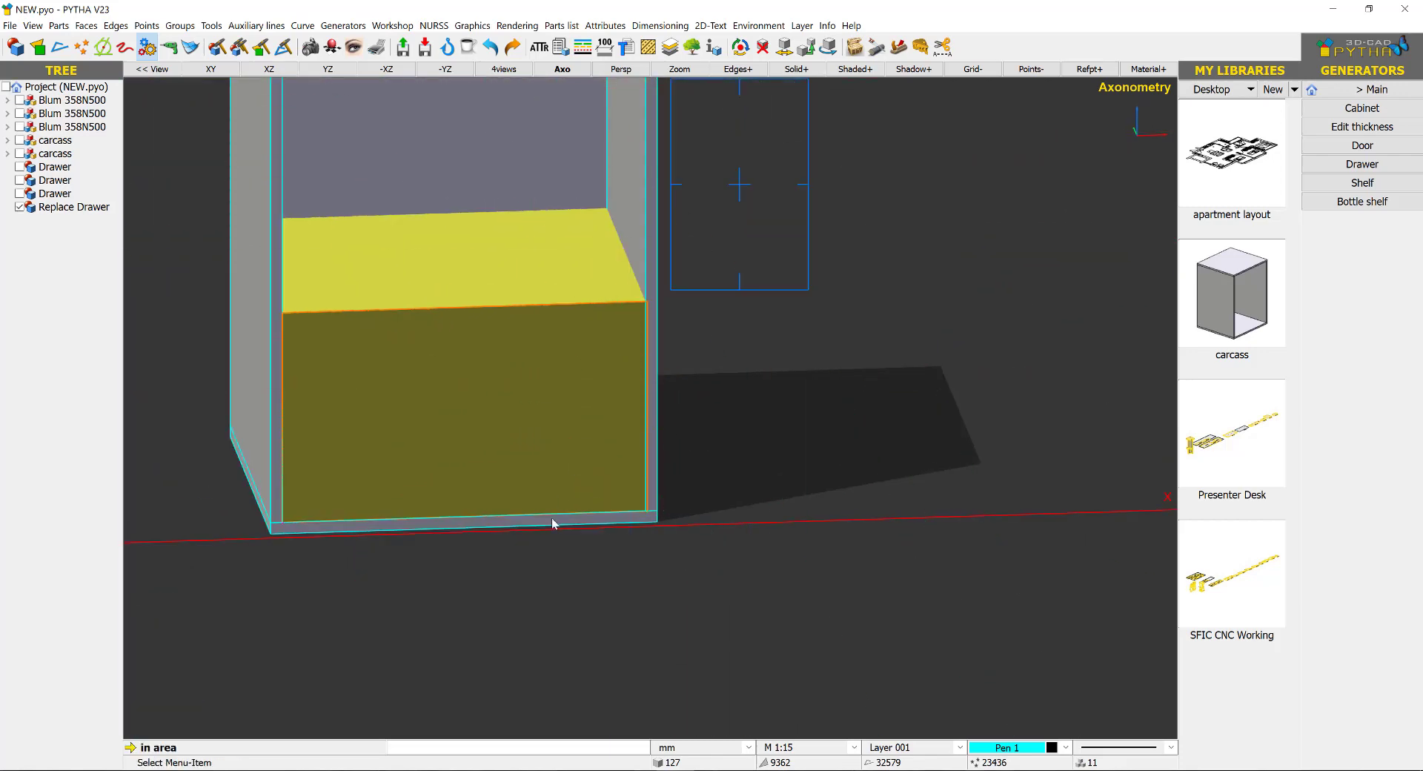
{"action": "left_click_drag", "start_coordinate": [808, 349], "coordinate": [504, 619]}
{"action": "right_click", "coordinate": [708, 479]}
{"action": "scroll", "coordinate": [636, 527], "scroll_direction": "up", "scroll_amount": 4}
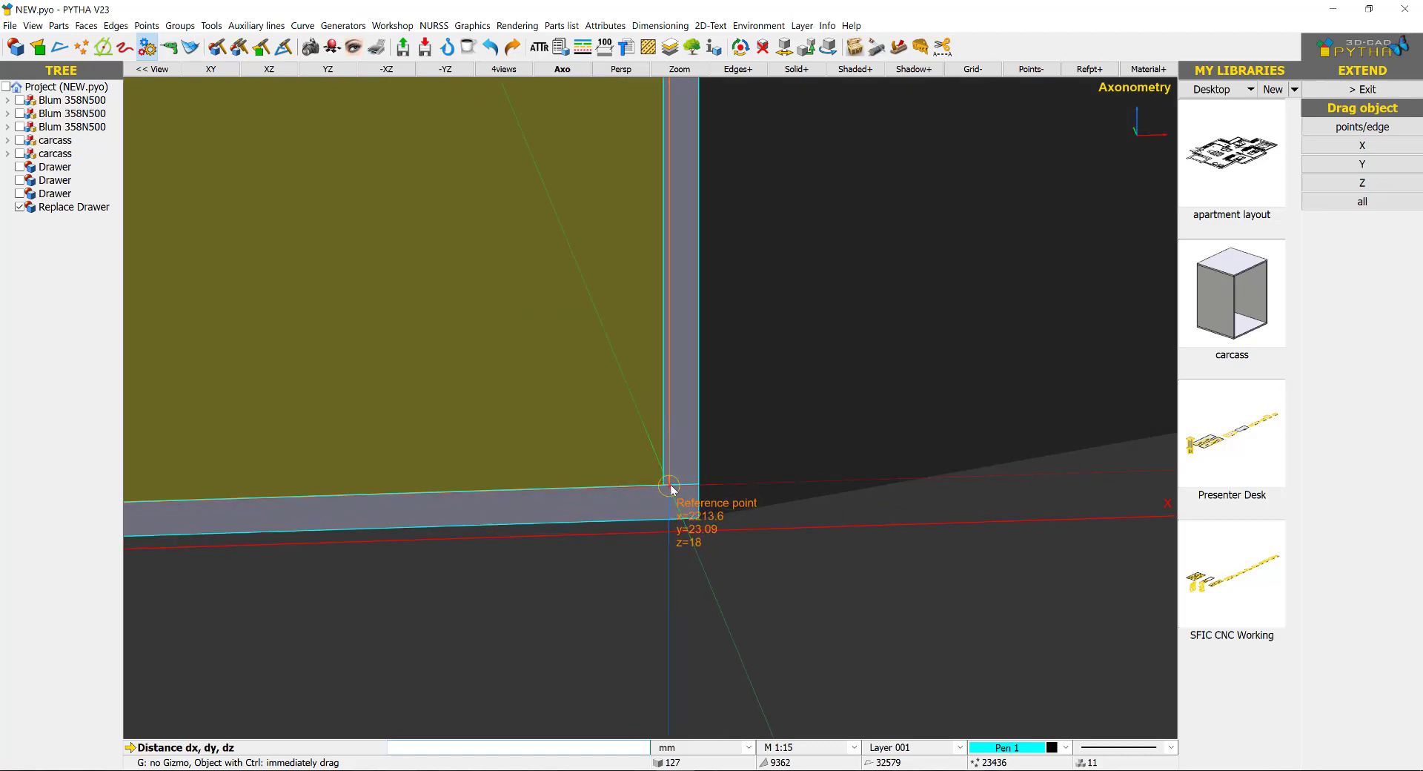
{"action": "left_click", "coordinate": [670, 487]}
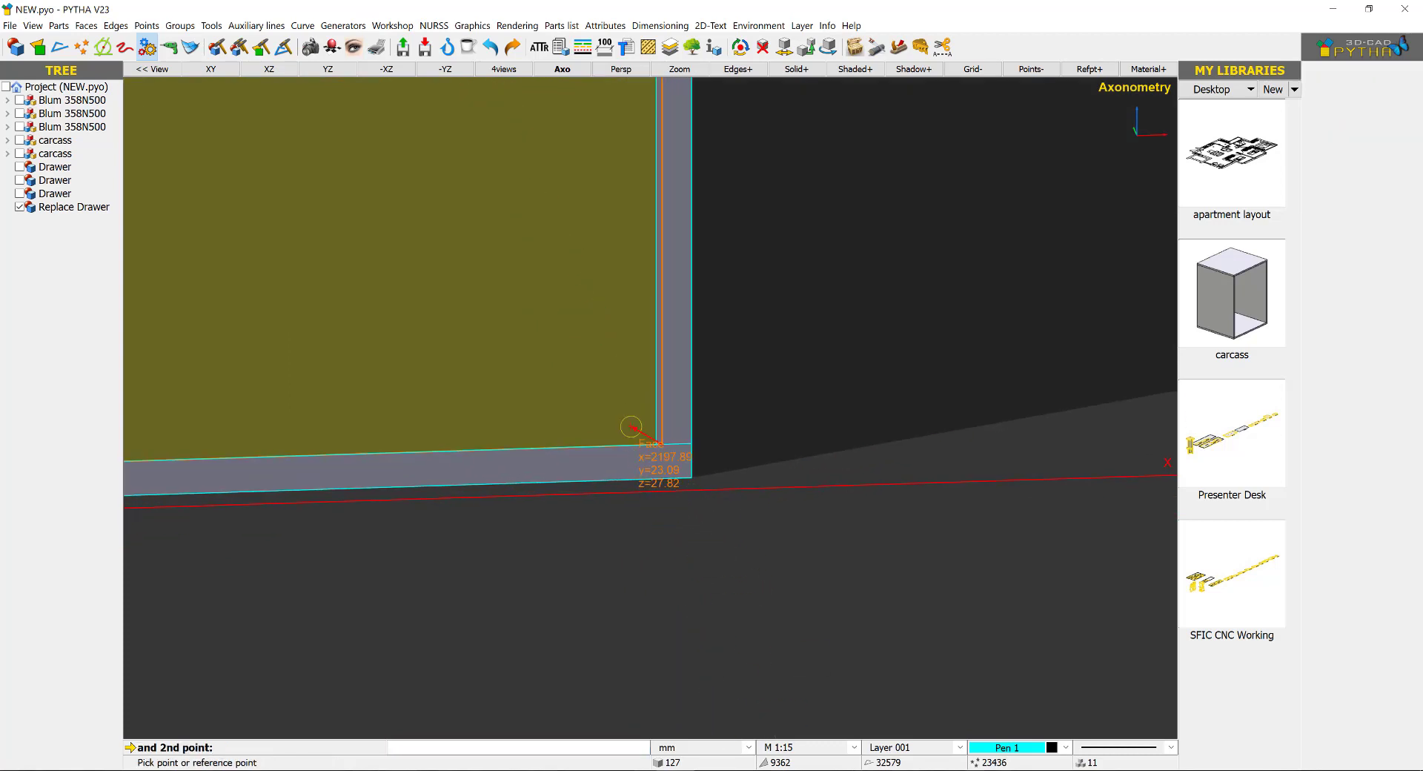
{"action": "scroll", "coordinate": [651, 443], "scroll_direction": "up", "scroll_amount": 5}
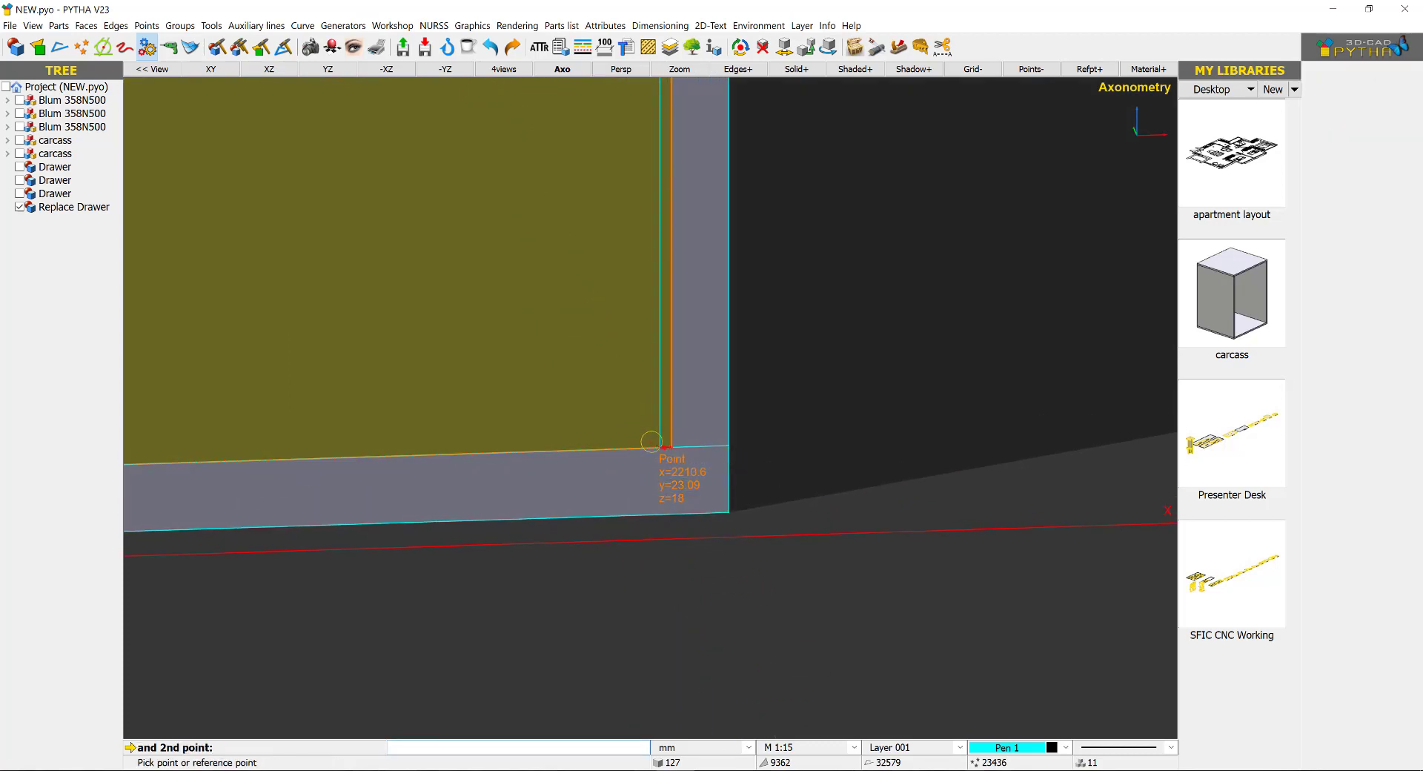
{"action": "left_click", "coordinate": [670, 453]}
{"action": "scroll", "coordinate": [563, 562], "scroll_direction": "down", "scroll_amount": 10}
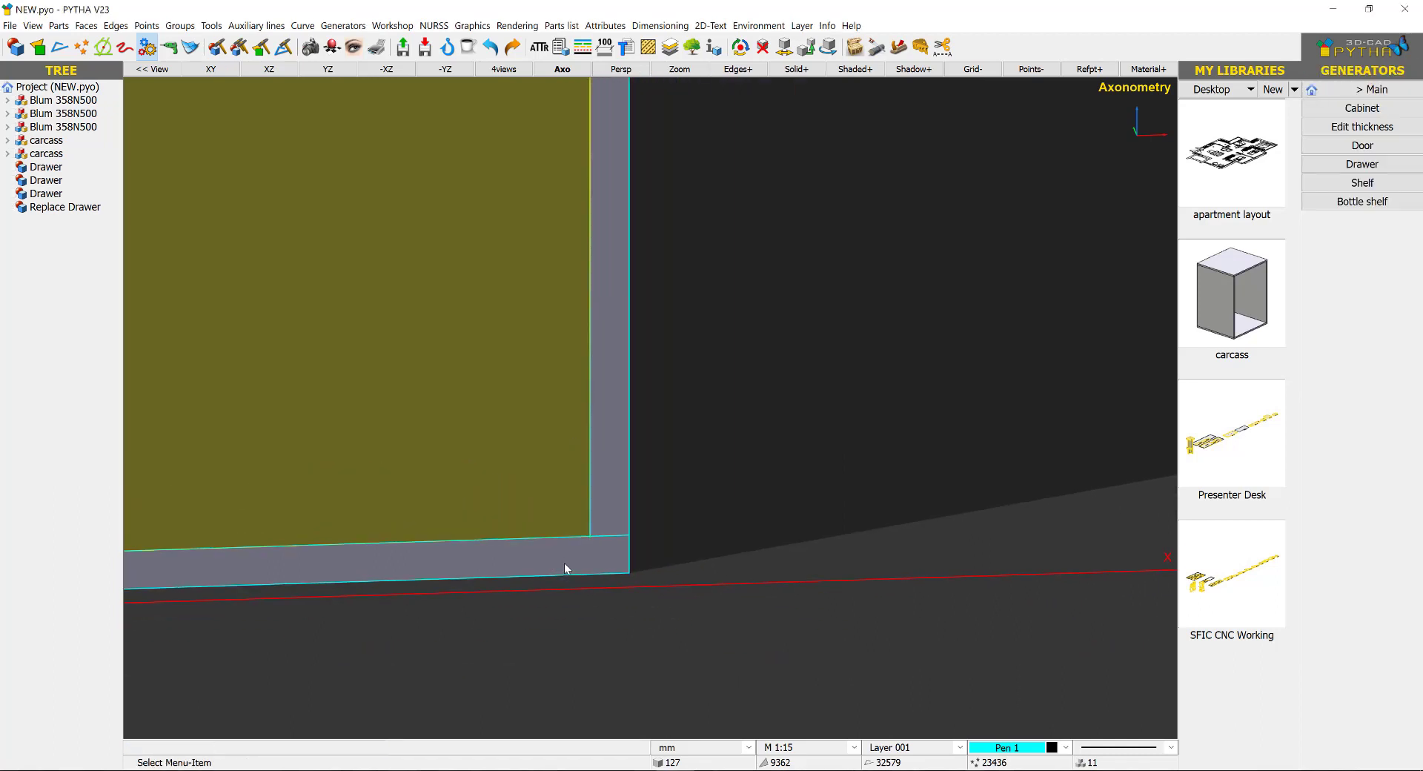
Extend the top of the replacement block up to the carcass's upper-right inner front corner.
{"action": "right_click", "coordinate": [719, 412]}
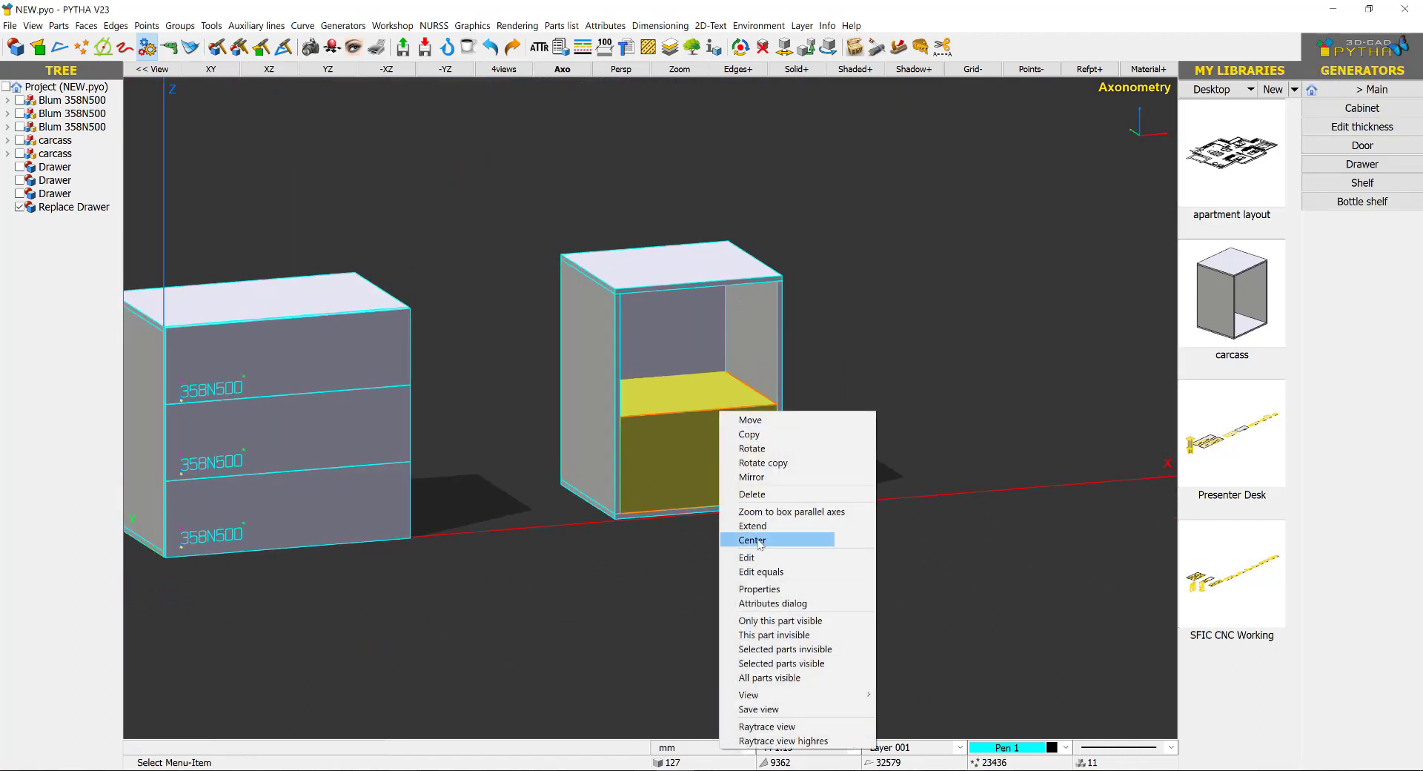
{"action": "left_click", "coordinate": [748, 523]}
{"action": "mouse_move", "coordinate": [912, 230]}
{"action": "left_mouse_down"}
{"action": "mouse_move", "coordinate": [552, 484]}
{"action": "mouse_move", "coordinate": [584, 459]}
{"action": "left_mouse_up"}
{"action": "right_click", "coordinate": [796, 388]}
{"action": "left_click", "coordinate": [789, 426]}
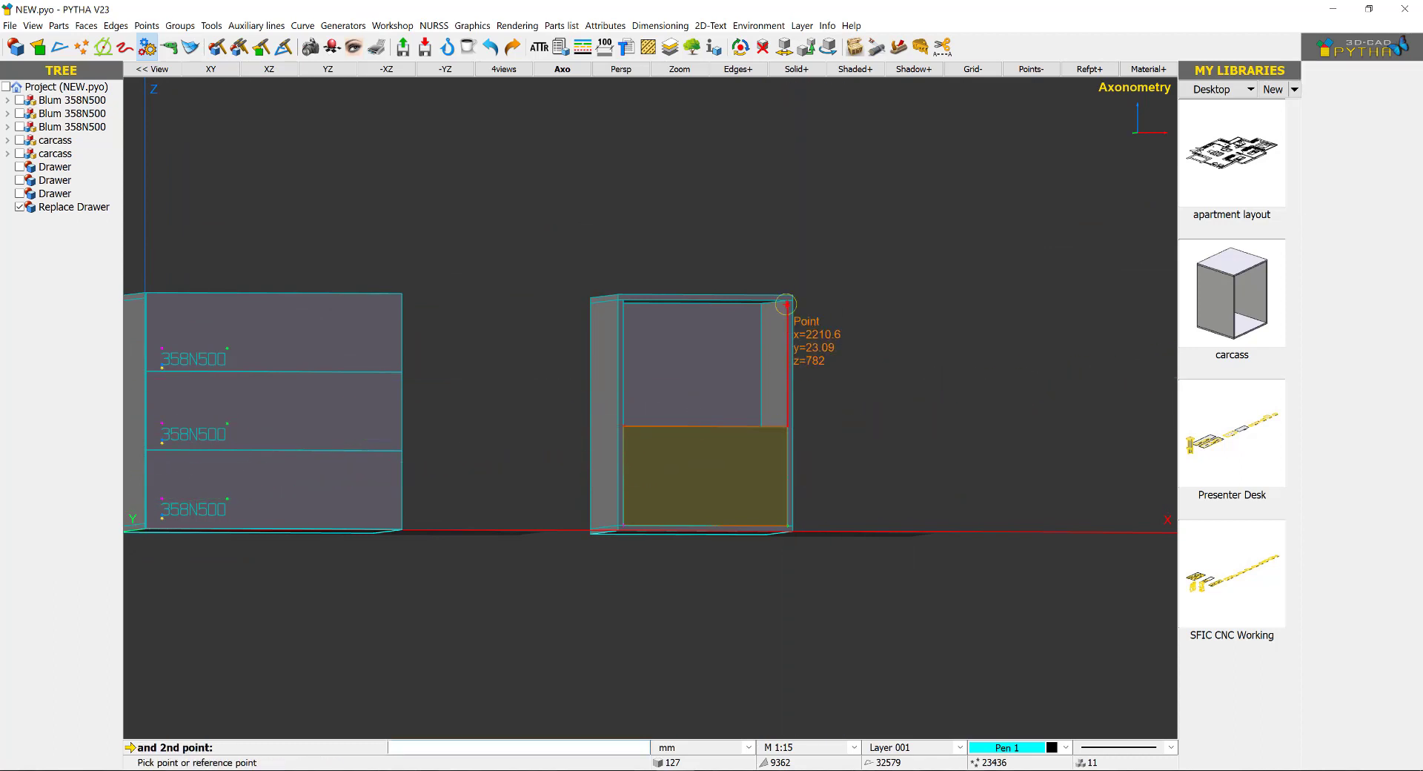
{"action": "left_click", "coordinate": [787, 302]}
{"action": "key", "text": "Return"}
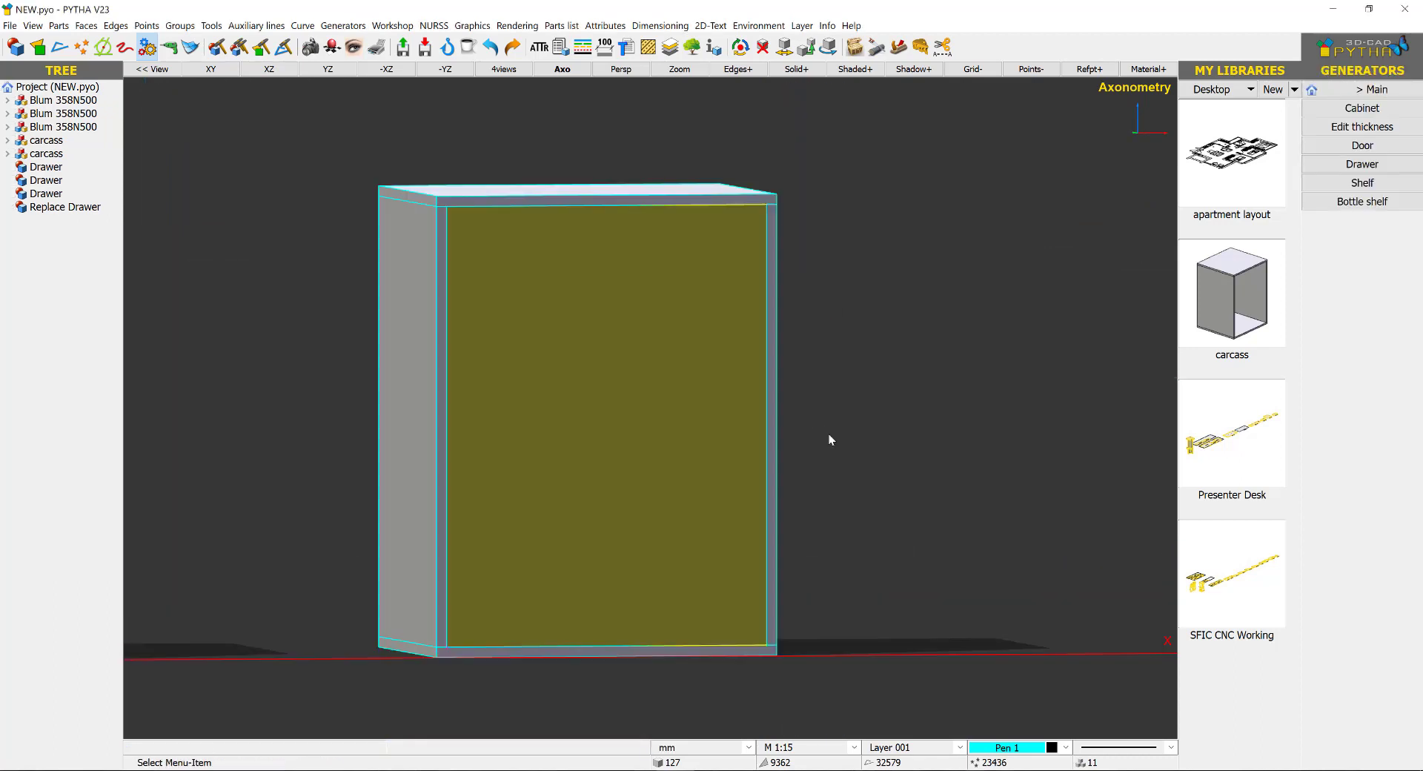
Set the replacement block's height l1 to 764-5, taking the reduction off its bottom side.
{"action": "scroll", "coordinate": [786, 599], "scroll_direction": "up", "scroll_amount": 2}
{"action": "middle_click_drag", "start_coordinate": [786, 599], "coordinate": [830, 511]}
{"action": "scroll", "coordinate": [830, 511], "scroll_direction": "down", "scroll_amount": 3}
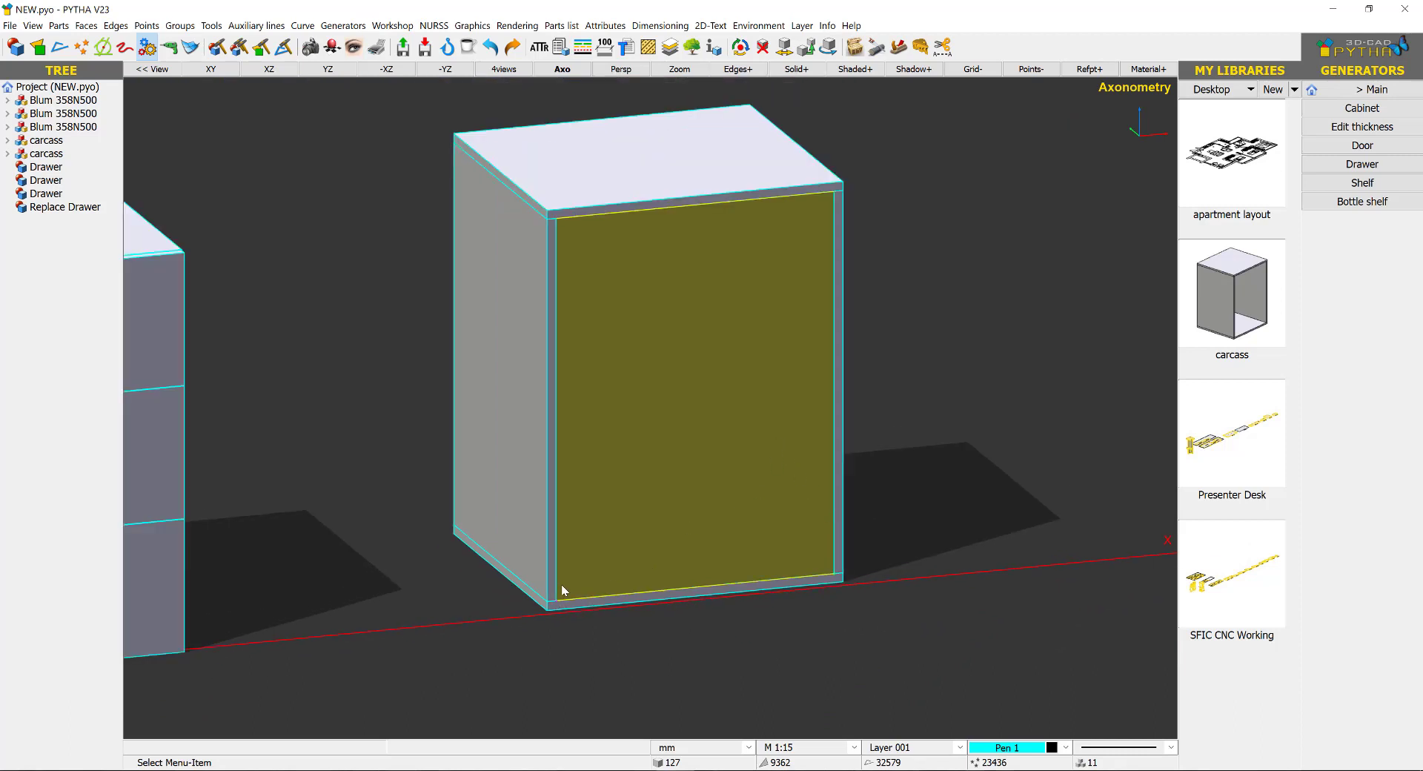
{"action": "double_click", "coordinate": [656, 492]}
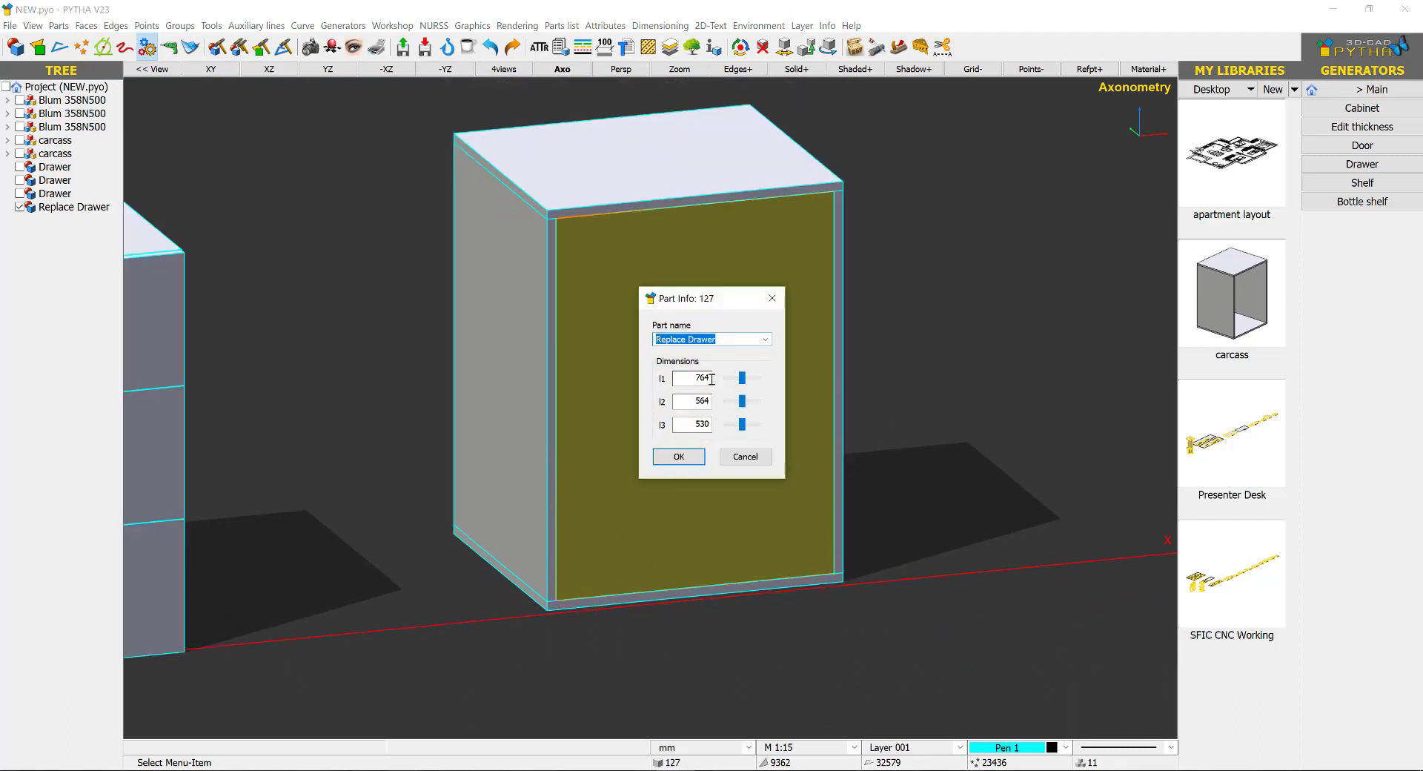
{"action": "type", "text": "-5"}
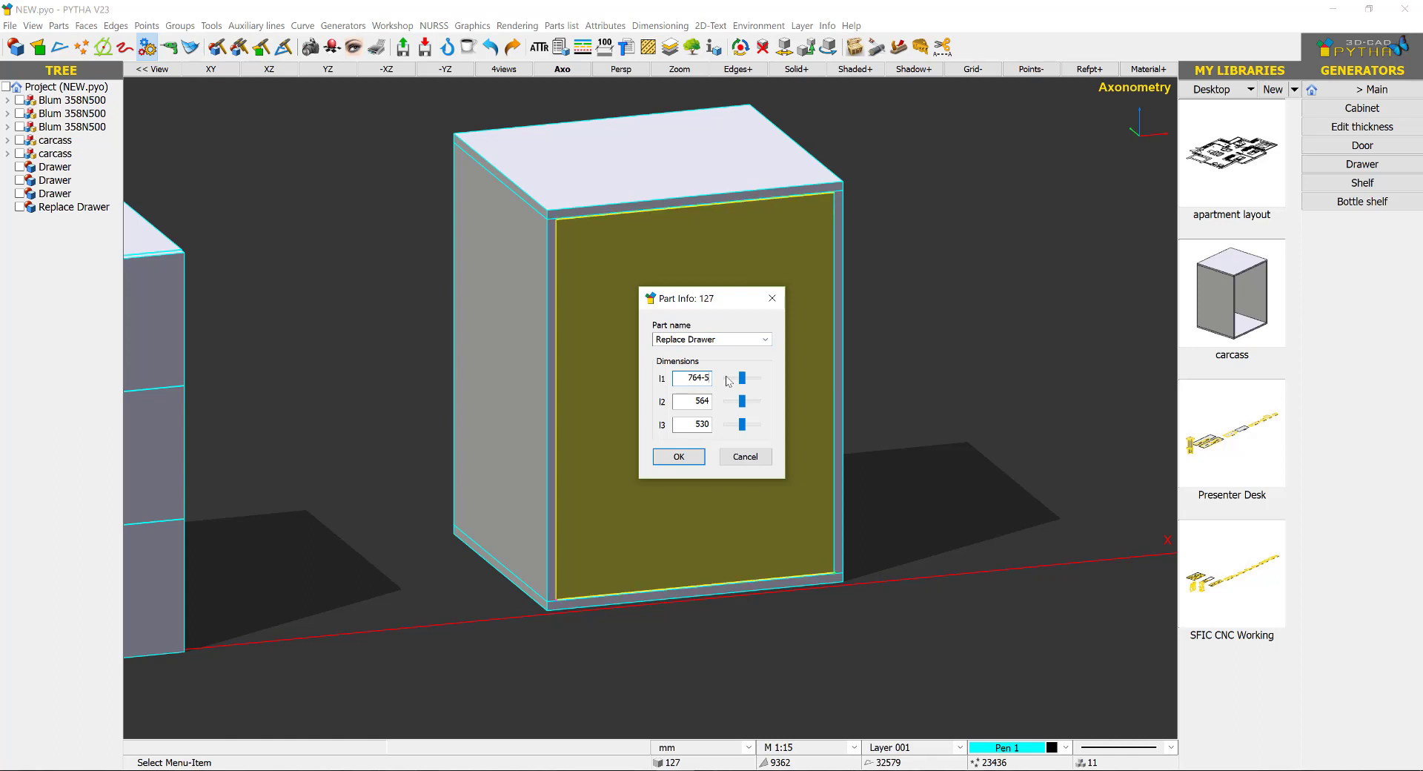
{"action": "left_click_drag", "start_coordinate": [742, 378], "coordinate": [771, 381]}
{"action": "scroll", "coordinate": [566, 606], "scroll_direction": "up", "scroll_amount": 5}
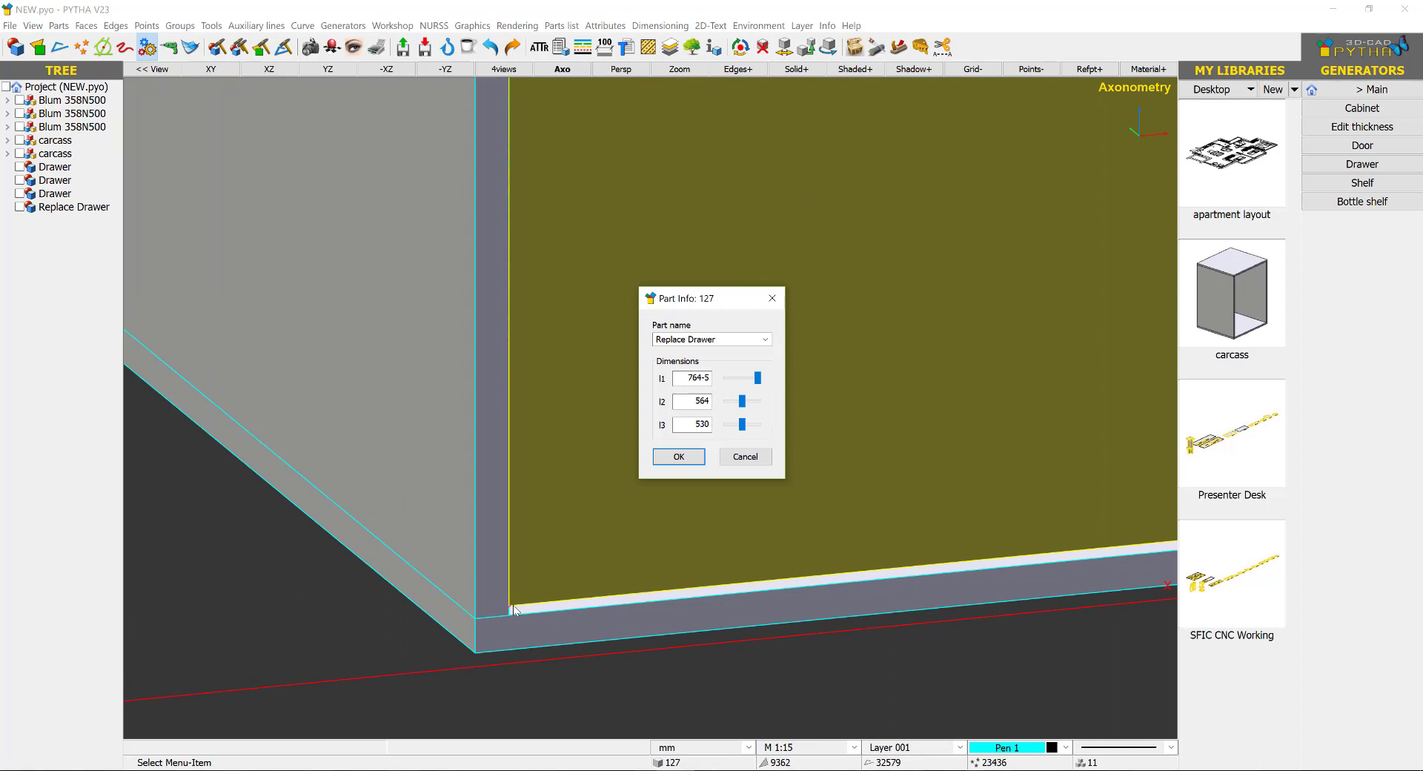
{"action": "left_click", "coordinate": [678, 455]}
{"action": "scroll", "coordinate": [686, 492], "scroll_direction": "down", "scroll_amount": 5}
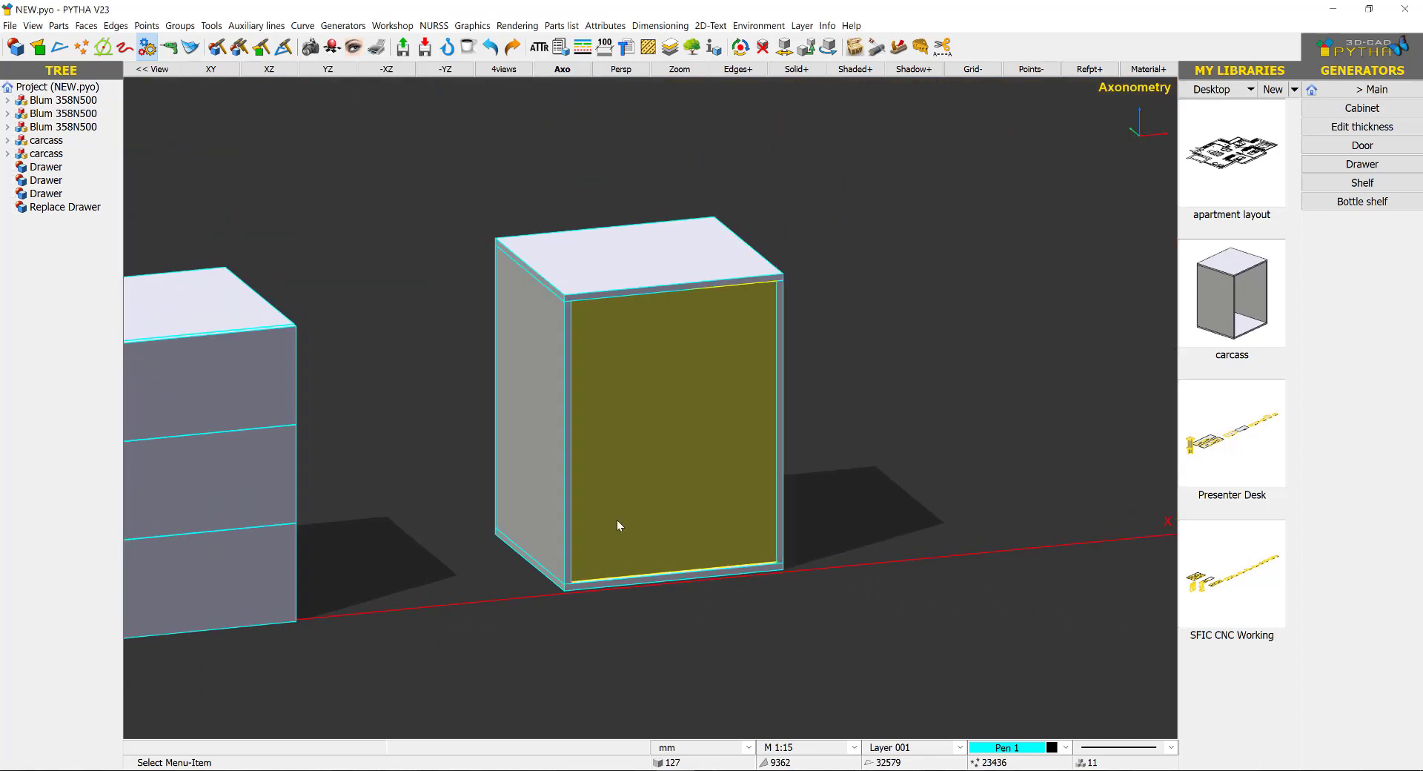
Set the replacement block's height l1 to 759/2, keeping its bottom in place.
{"action": "double_click", "coordinate": [655, 462]}
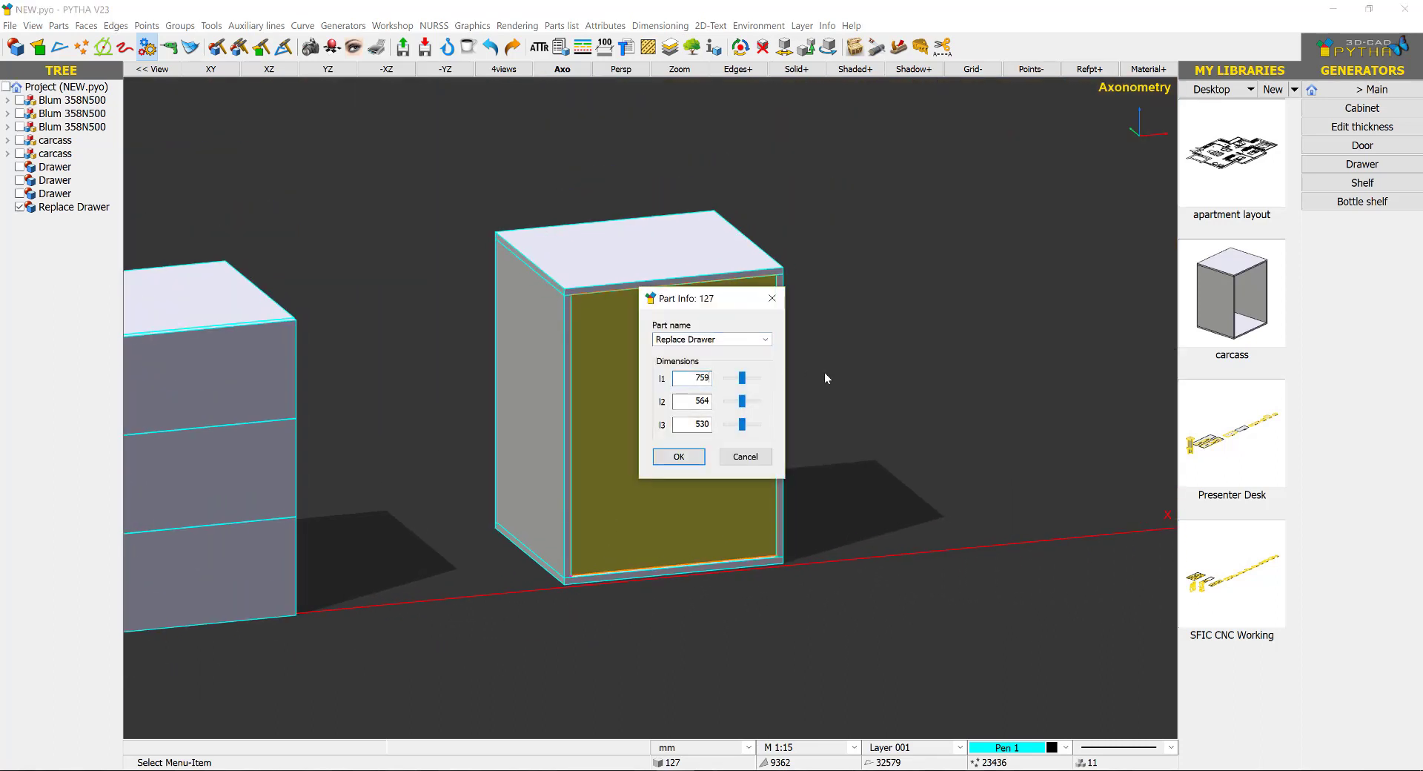
{"action": "type", "text": "/2"}
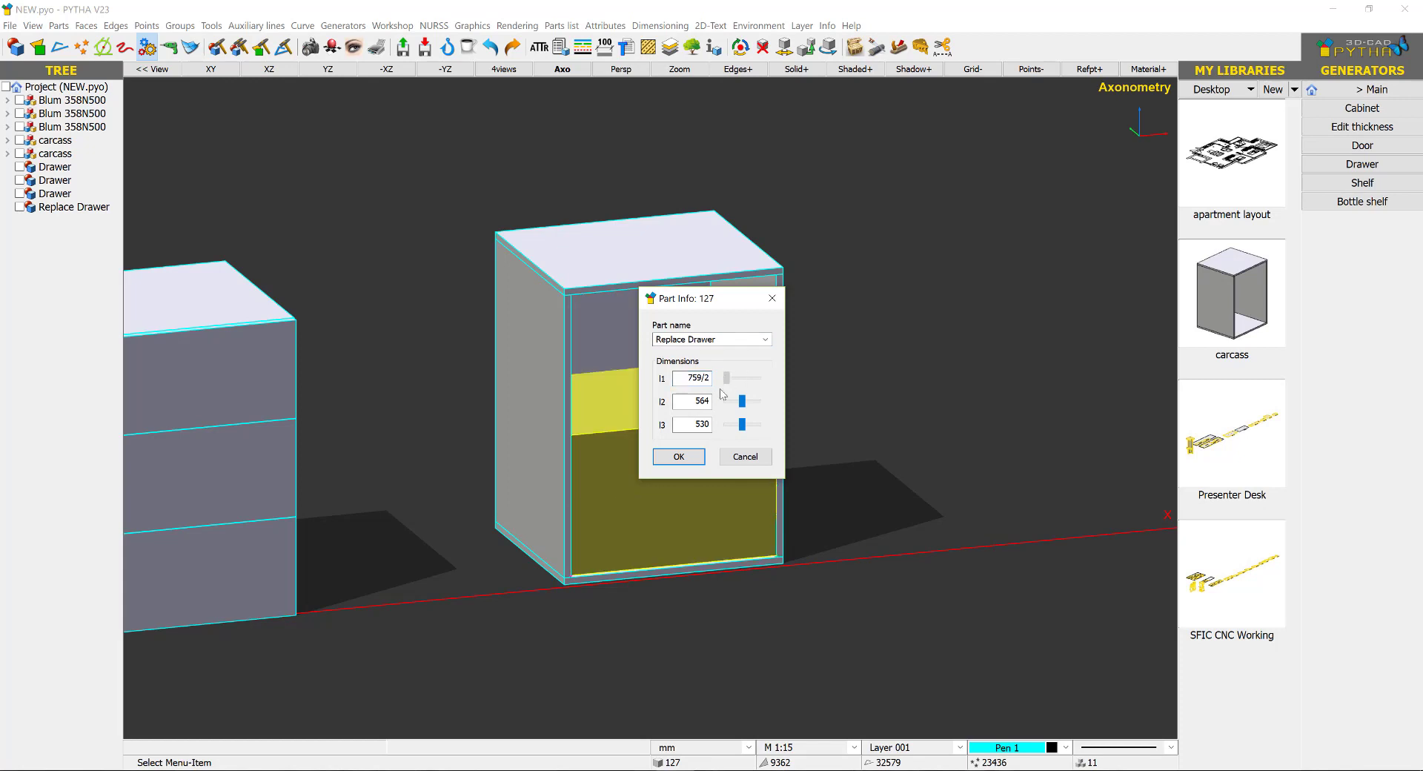
{"action": "left_click", "coordinate": [693, 462]}
Copy the replacement block upward by its own height so a second block fills the upper half of the carcass opening.
{"action": "right_click", "coordinate": [700, 448]}
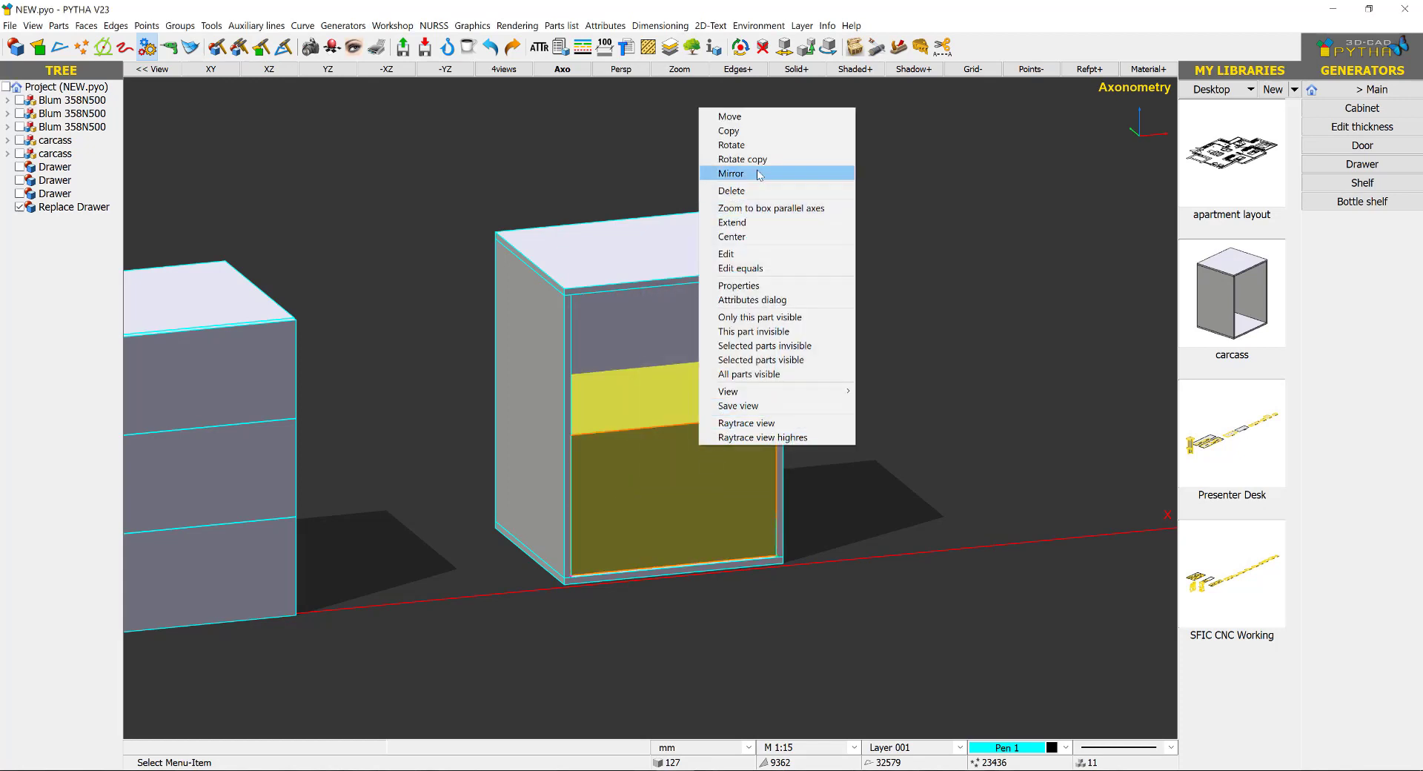
{"action": "left_click", "coordinate": [767, 137]}
{"action": "left_click", "coordinate": [777, 557]}
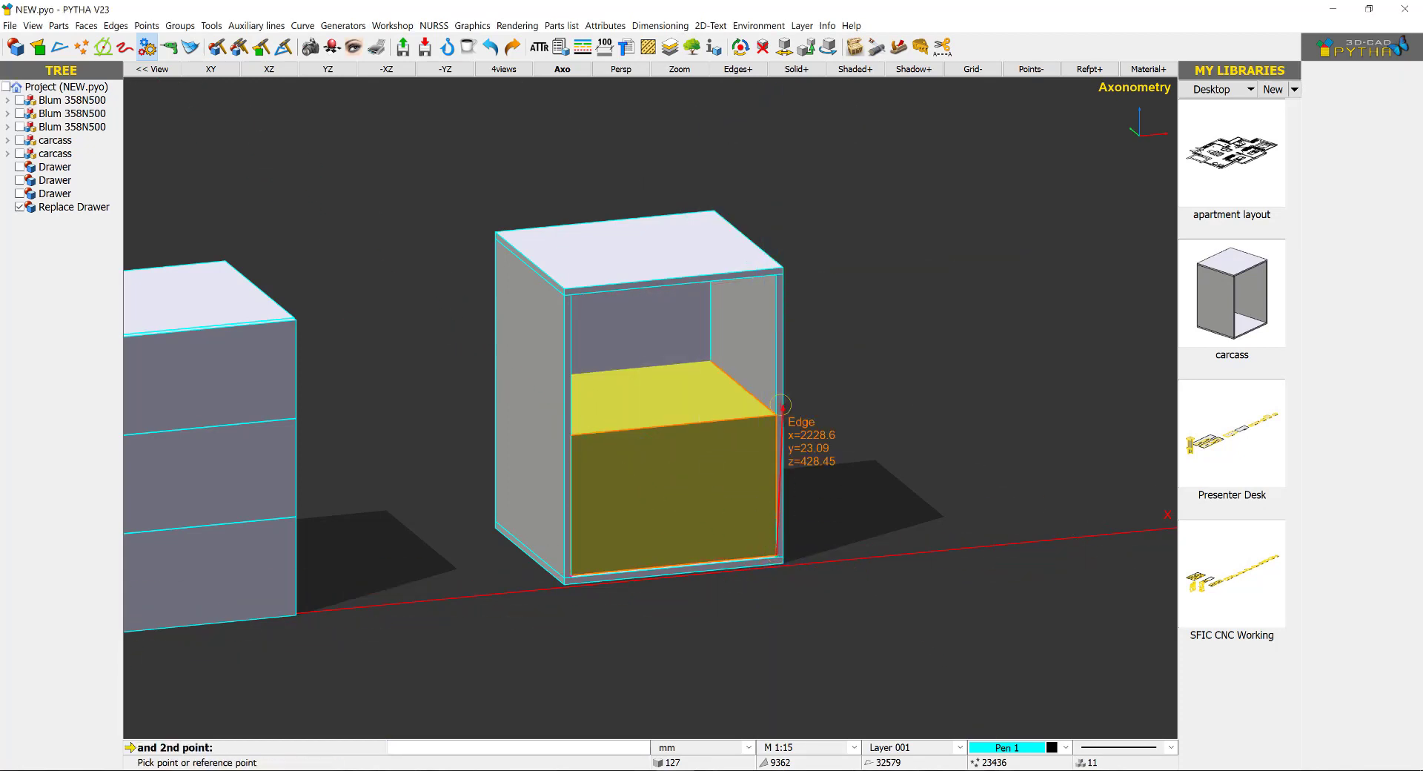
{"action": "left_click", "coordinate": [771, 397]}
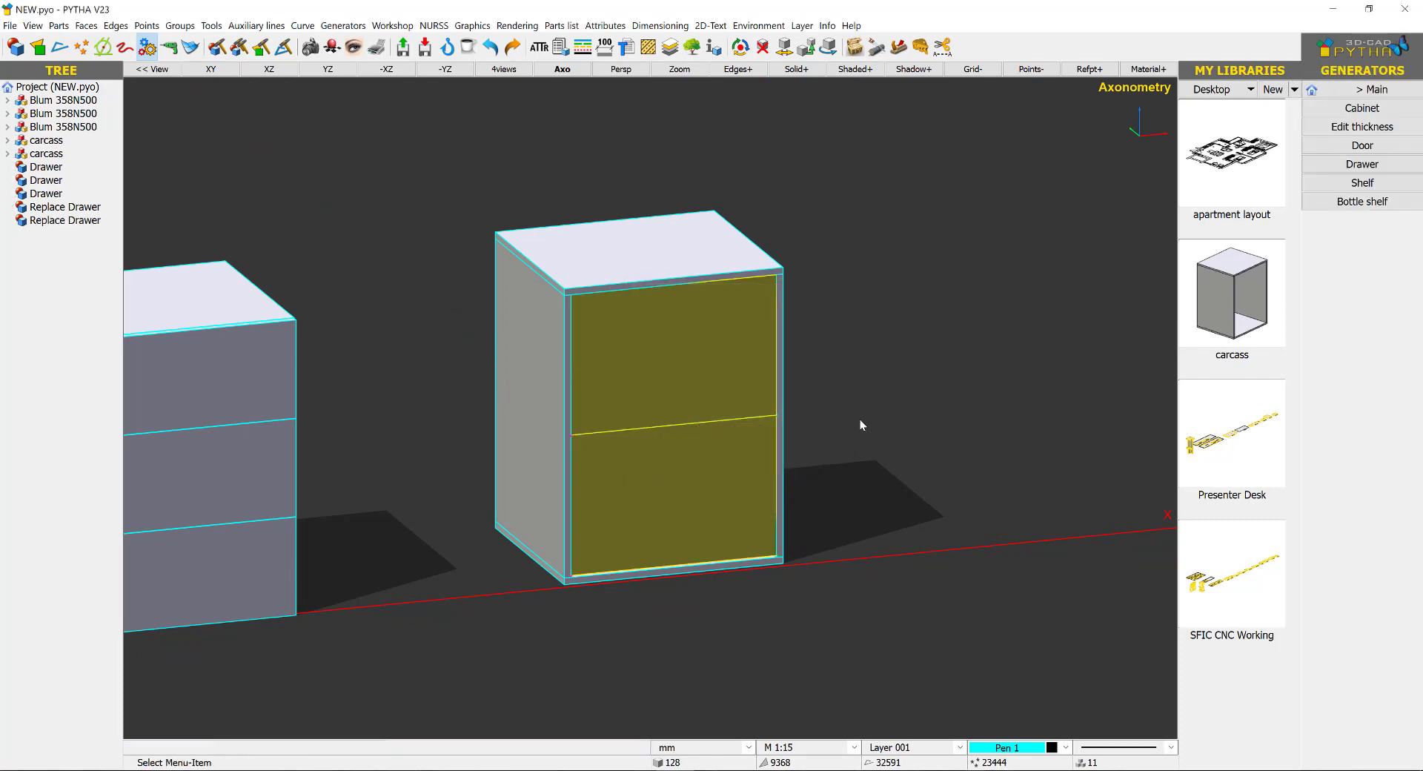
Replace the lower block with the Blum Tandembox Antaro 358N500mm drawer from the BLUMOTION 30kg folder, fitted to 2 reference points.
{"action": "left_click", "coordinate": [1364, 87]}
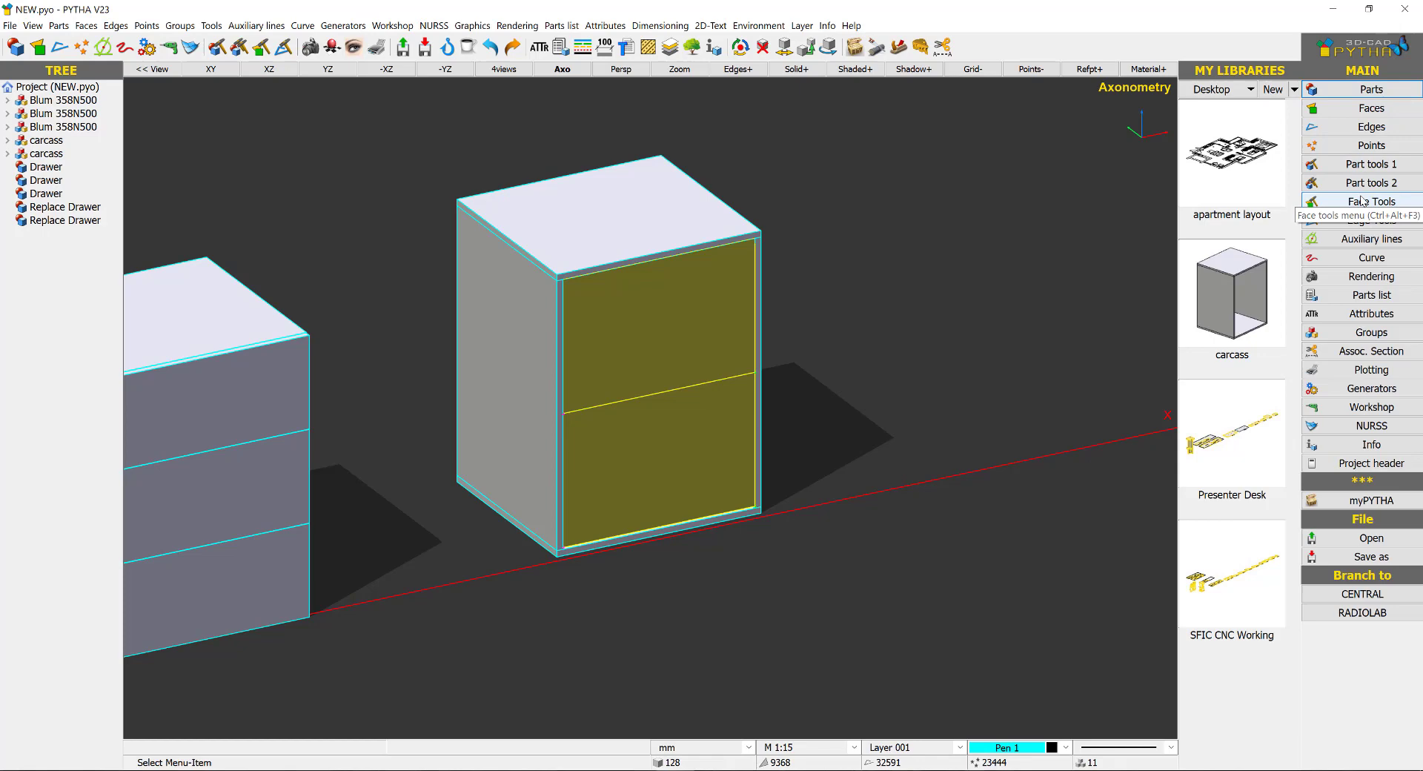
{"action": "left_click", "coordinate": [1364, 164]}
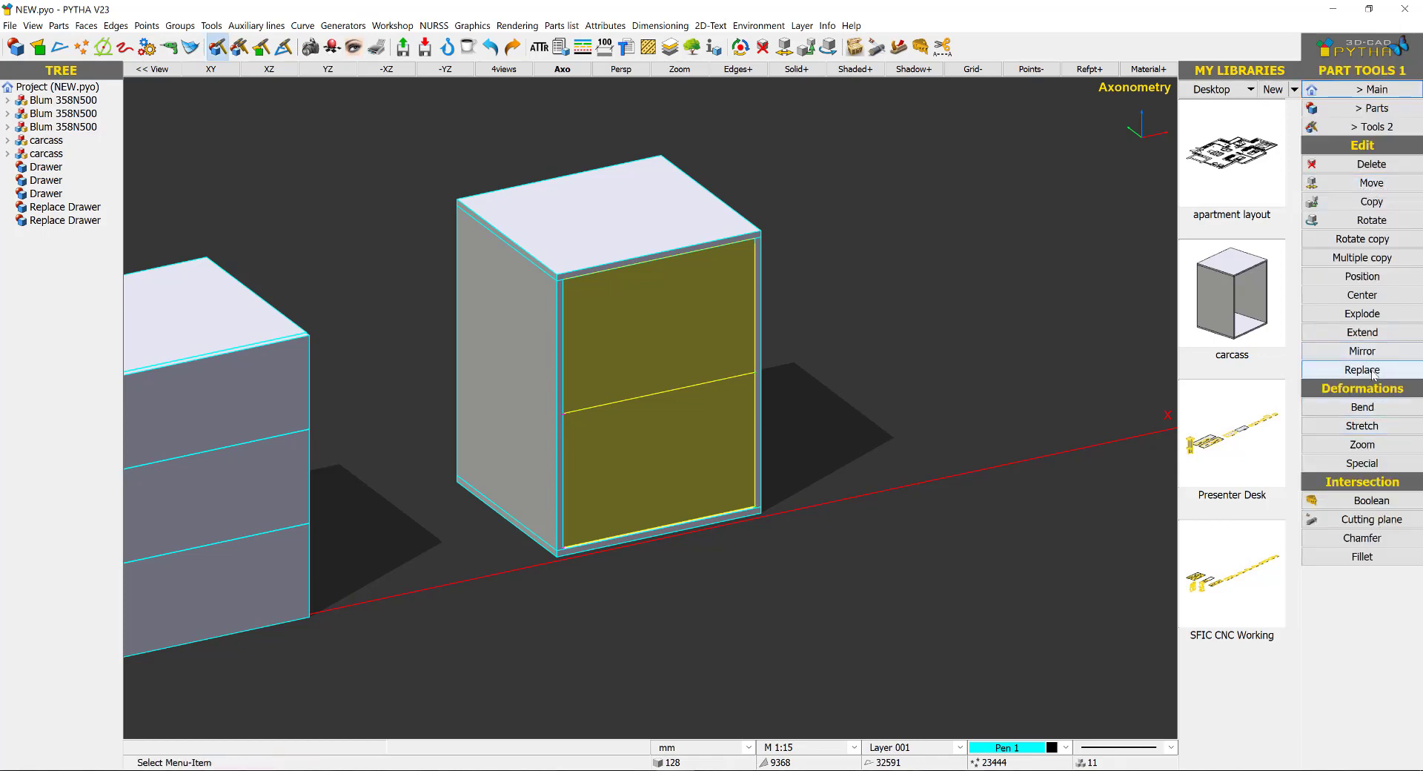
{"action": "left_click", "coordinate": [1370, 369]}
{"action": "left_click", "coordinate": [600, 456]}
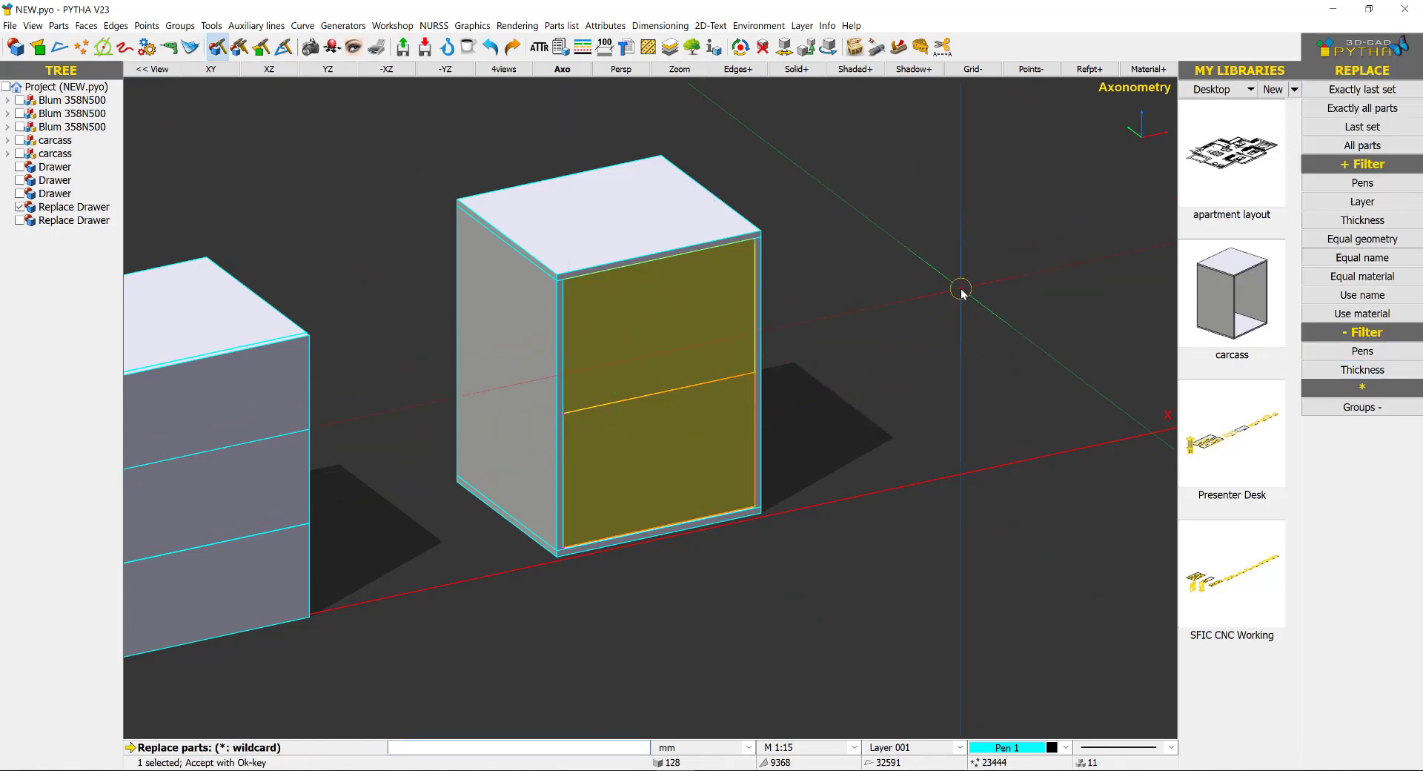
{"action": "key", "text": "Return"}
{"action": "left_click", "coordinate": [1067, 410]}
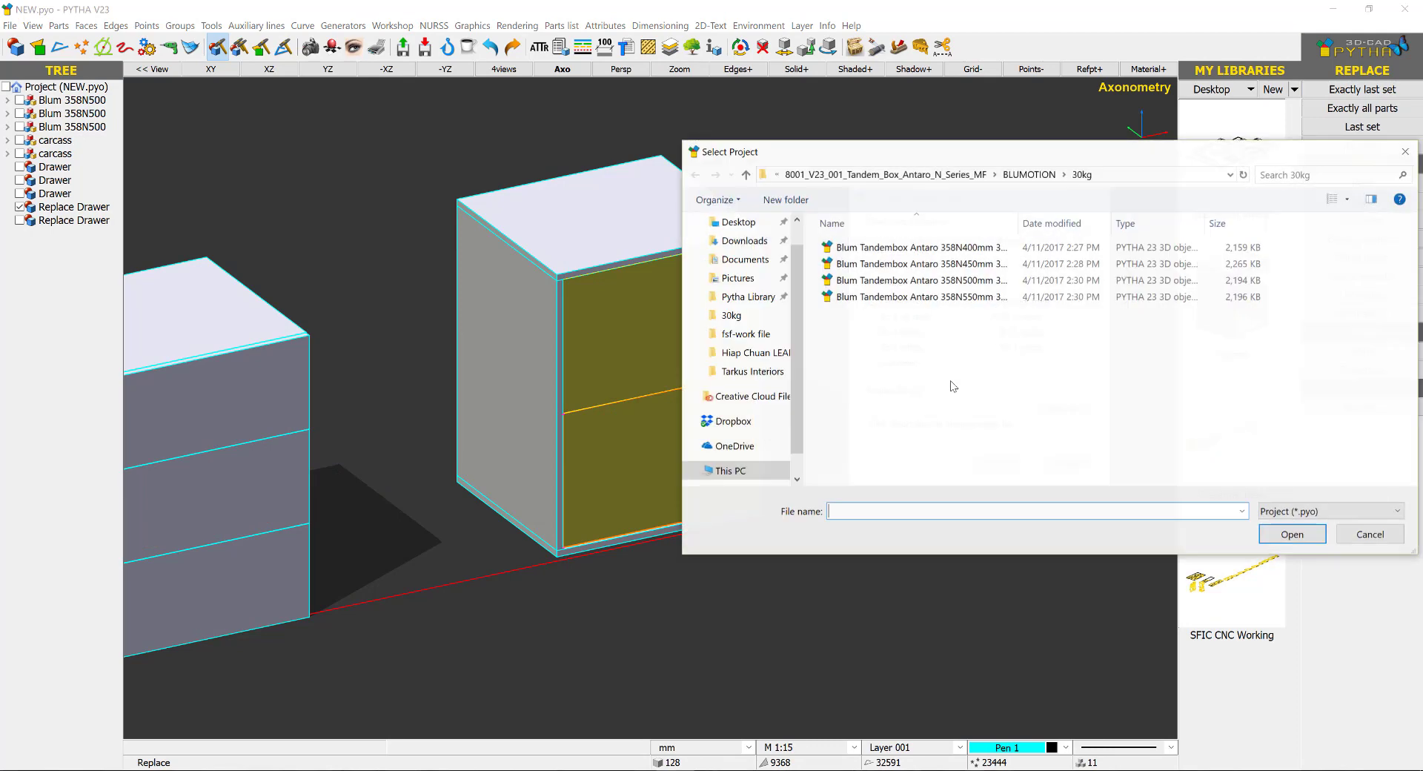
{"action": "double_click", "coordinate": [926, 285]}
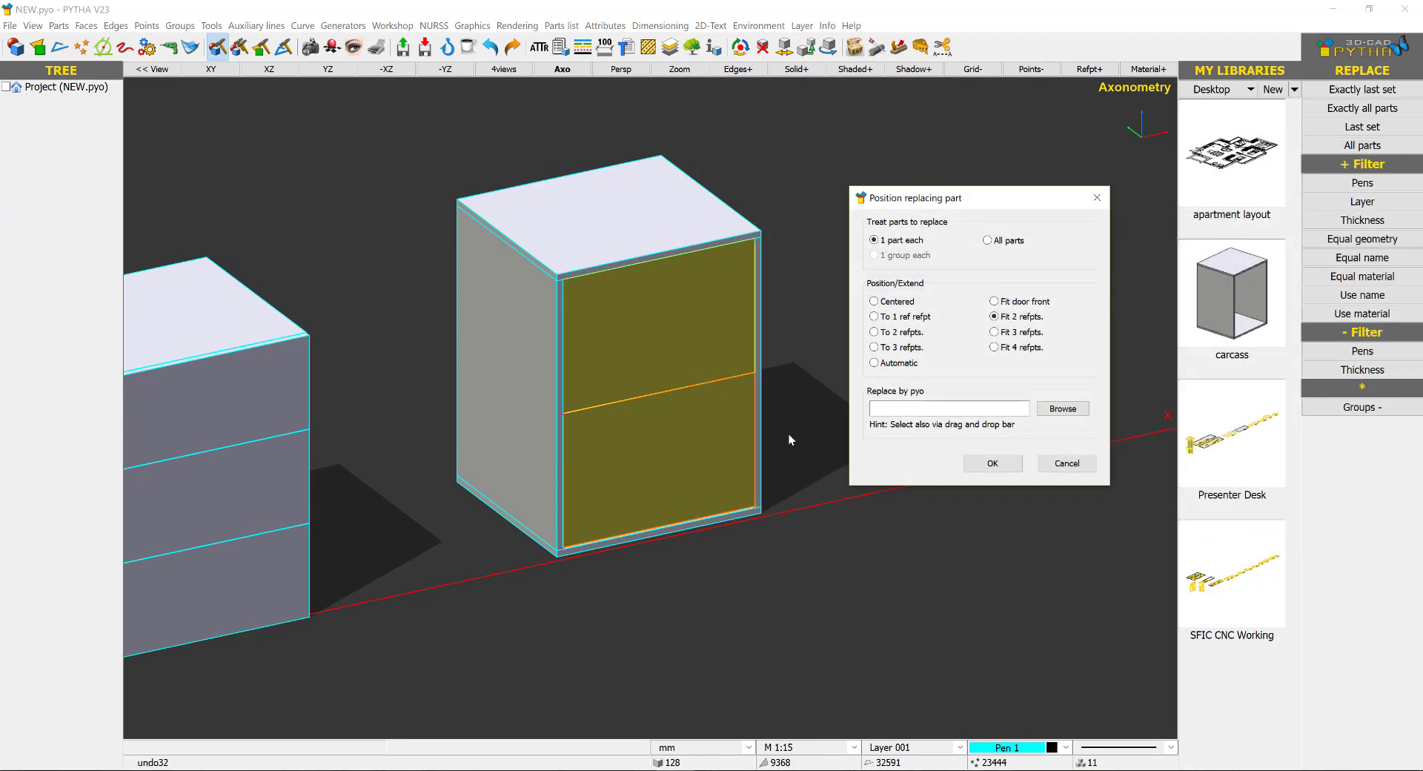
{"action": "left_click", "coordinate": [979, 467]}
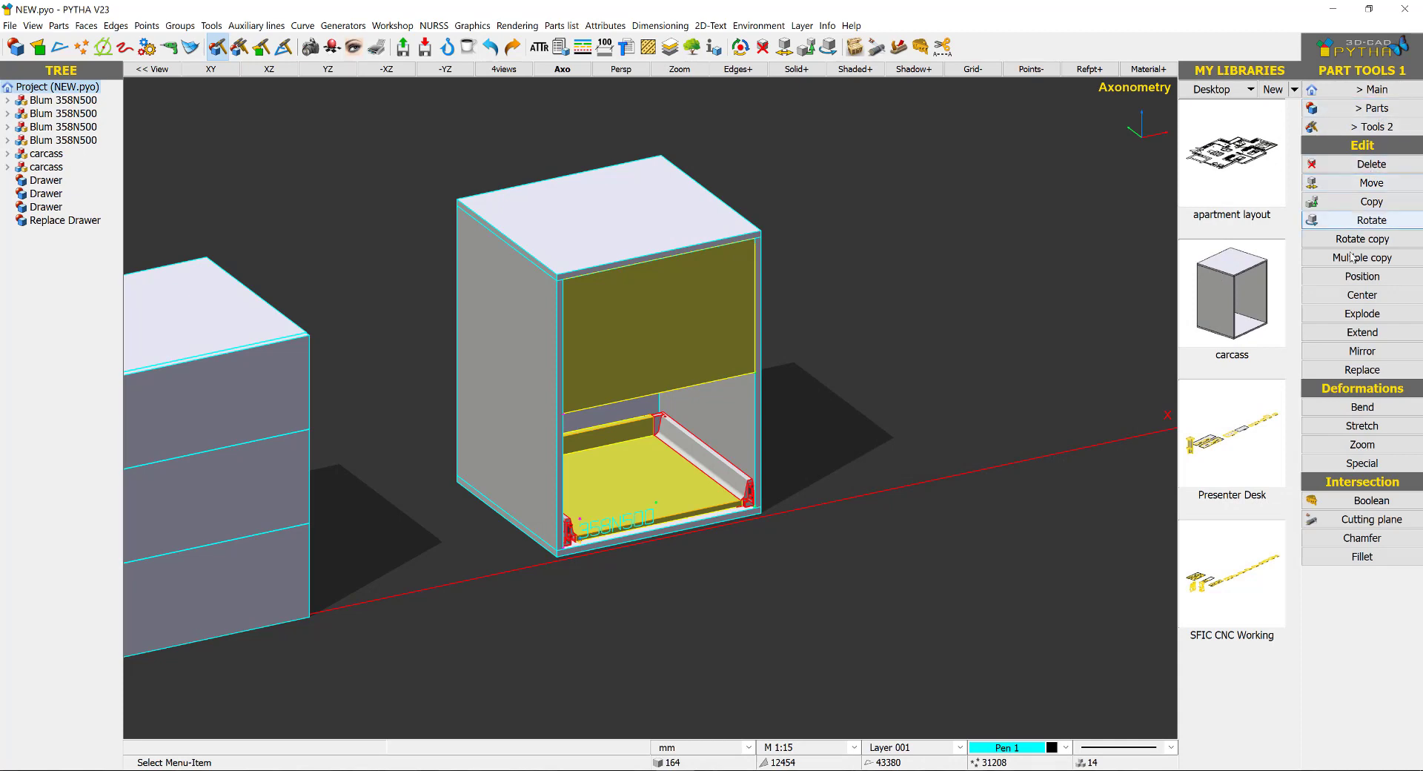
Replace the upper block with the Blum Tandembox Antaro 358MDg500mm inner drawer from its BLUMOTION 30kg folder, fitted to 2 reference points.
{"action": "left_click", "coordinate": [1345, 367]}
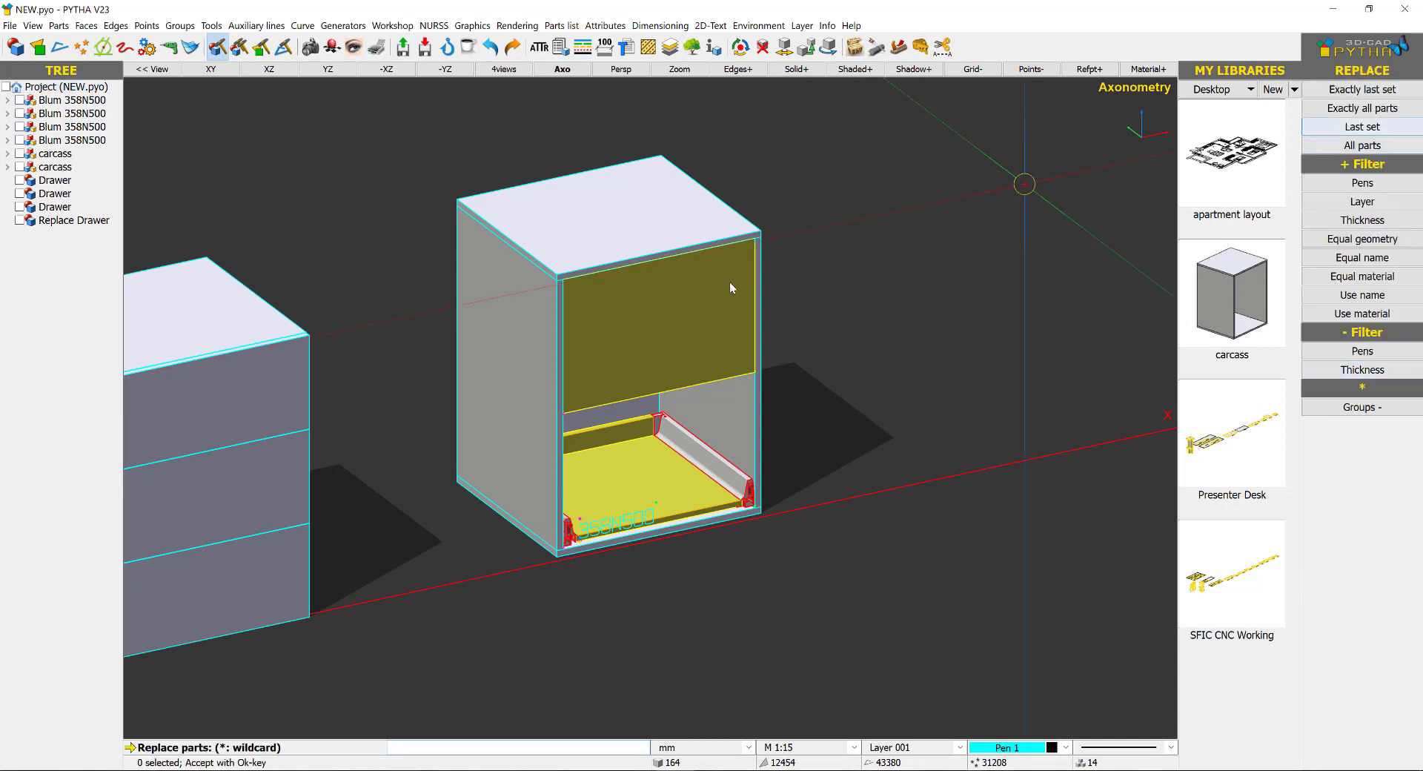
{"action": "left_click", "coordinate": [679, 368]}
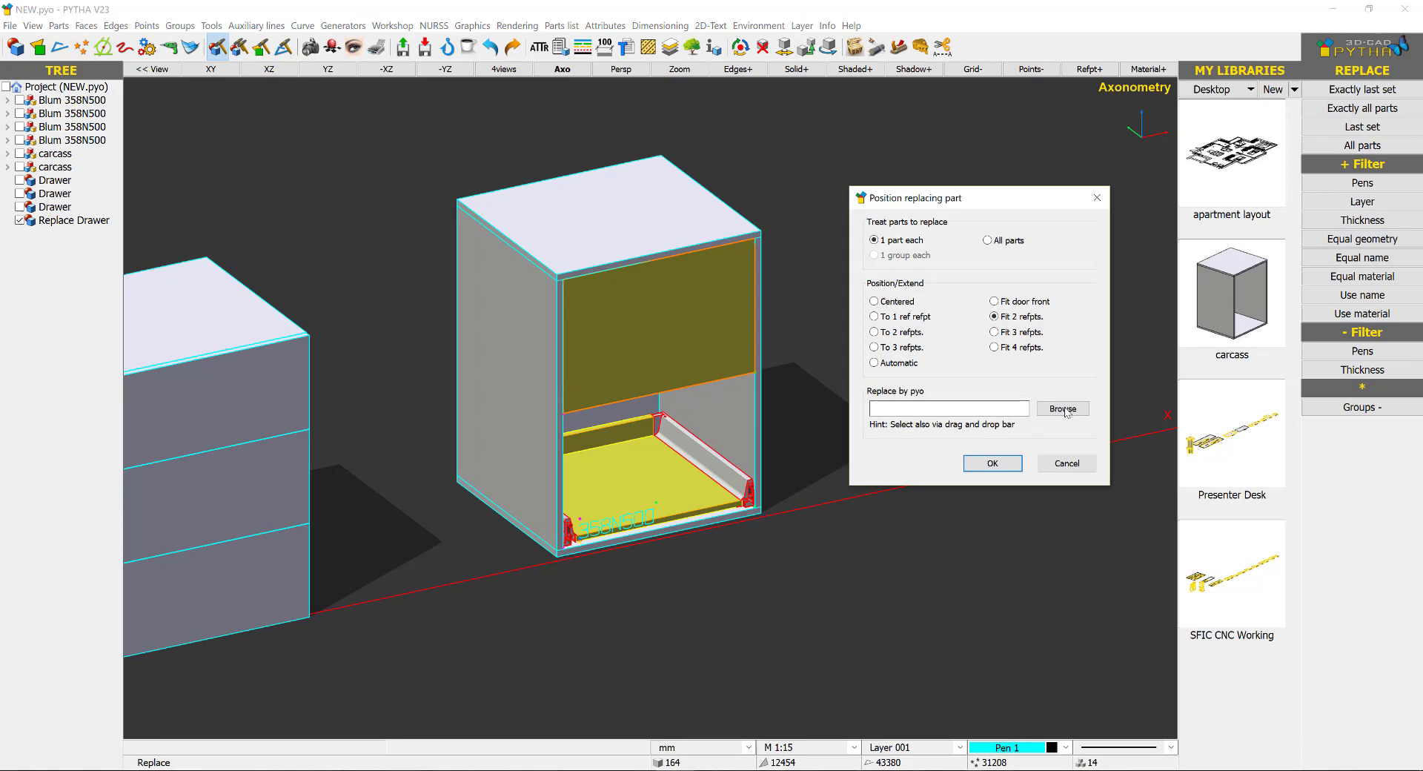
{"action": "left_click", "coordinate": [949, 180]}
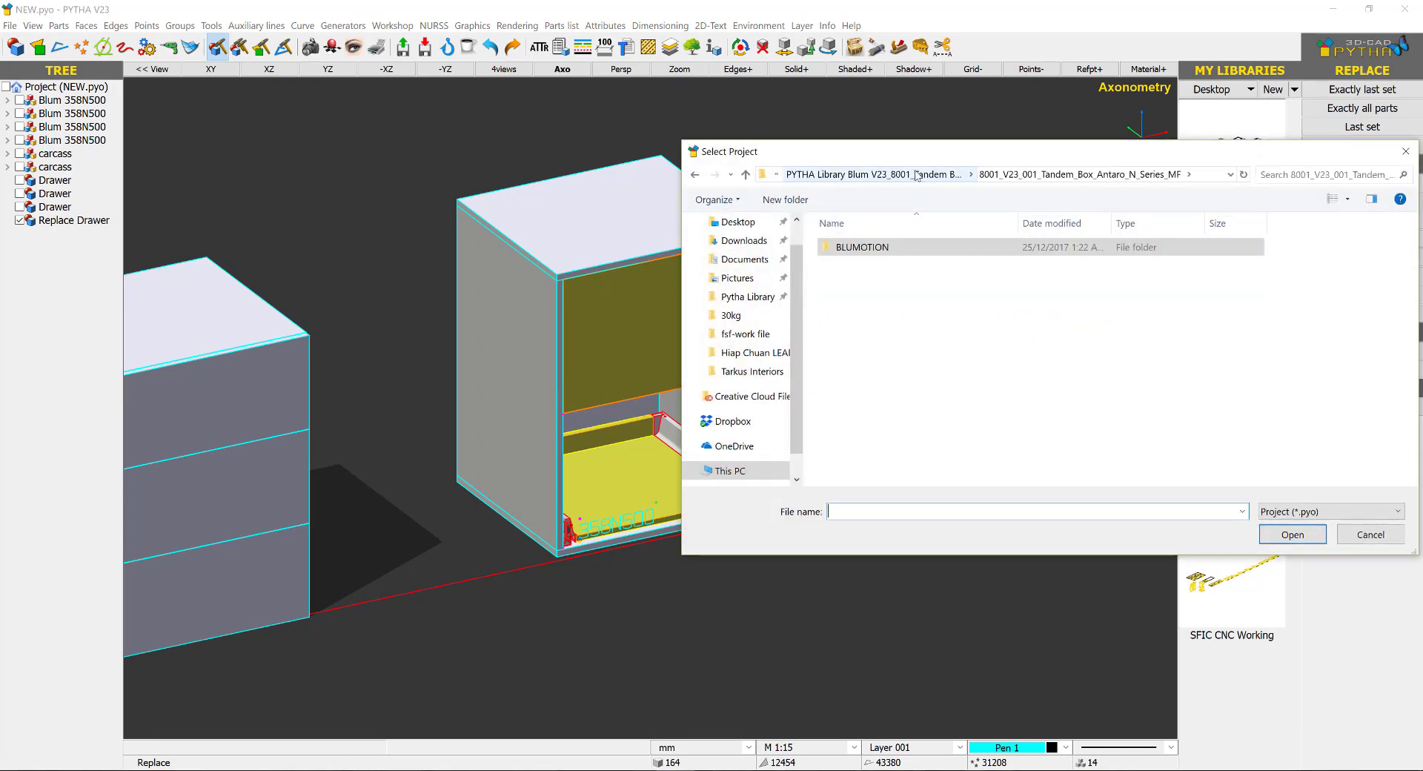
{"action": "left_click", "coordinate": [903, 178]}
{"action": "double_click", "coordinate": [905, 248]}
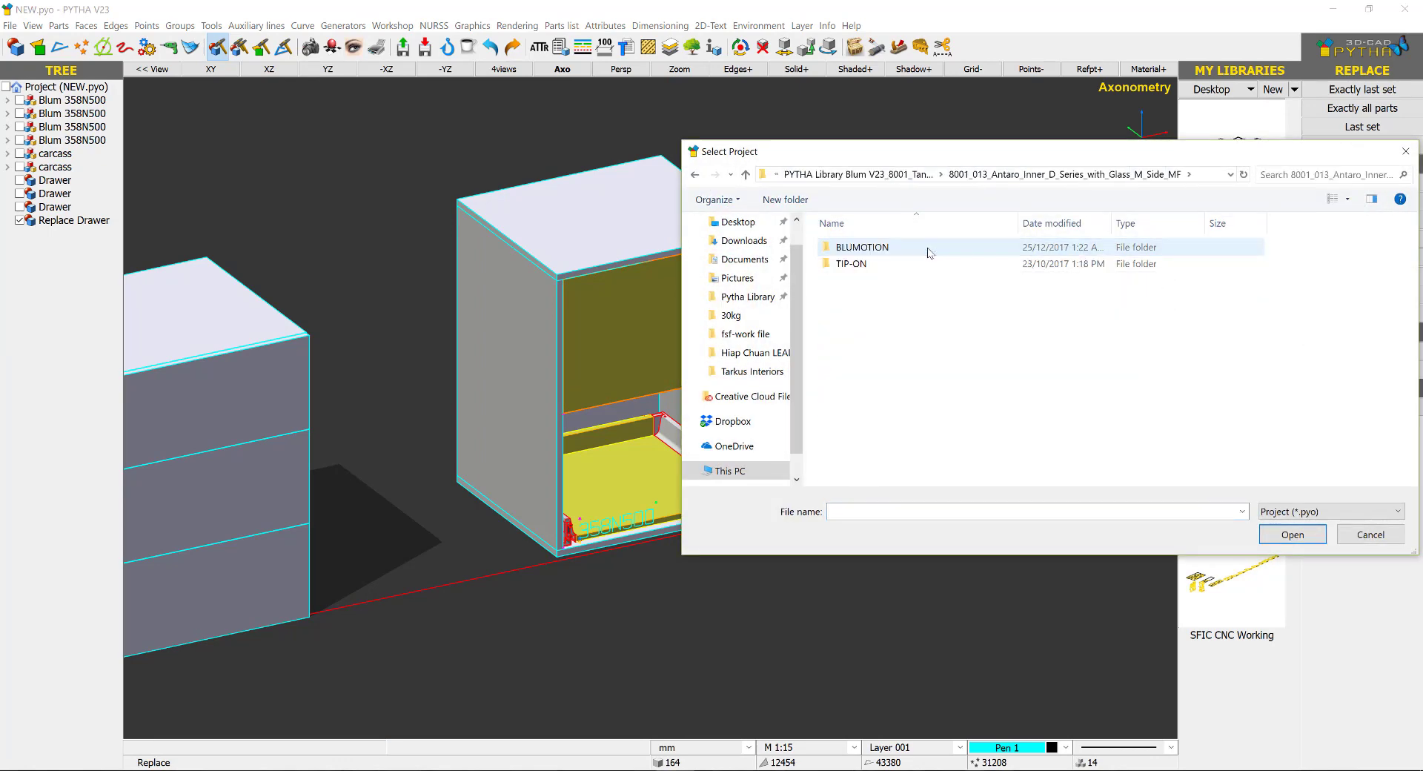
{"action": "double_click", "coordinate": [926, 248]}
{"action": "double_click", "coordinate": [927, 249]}
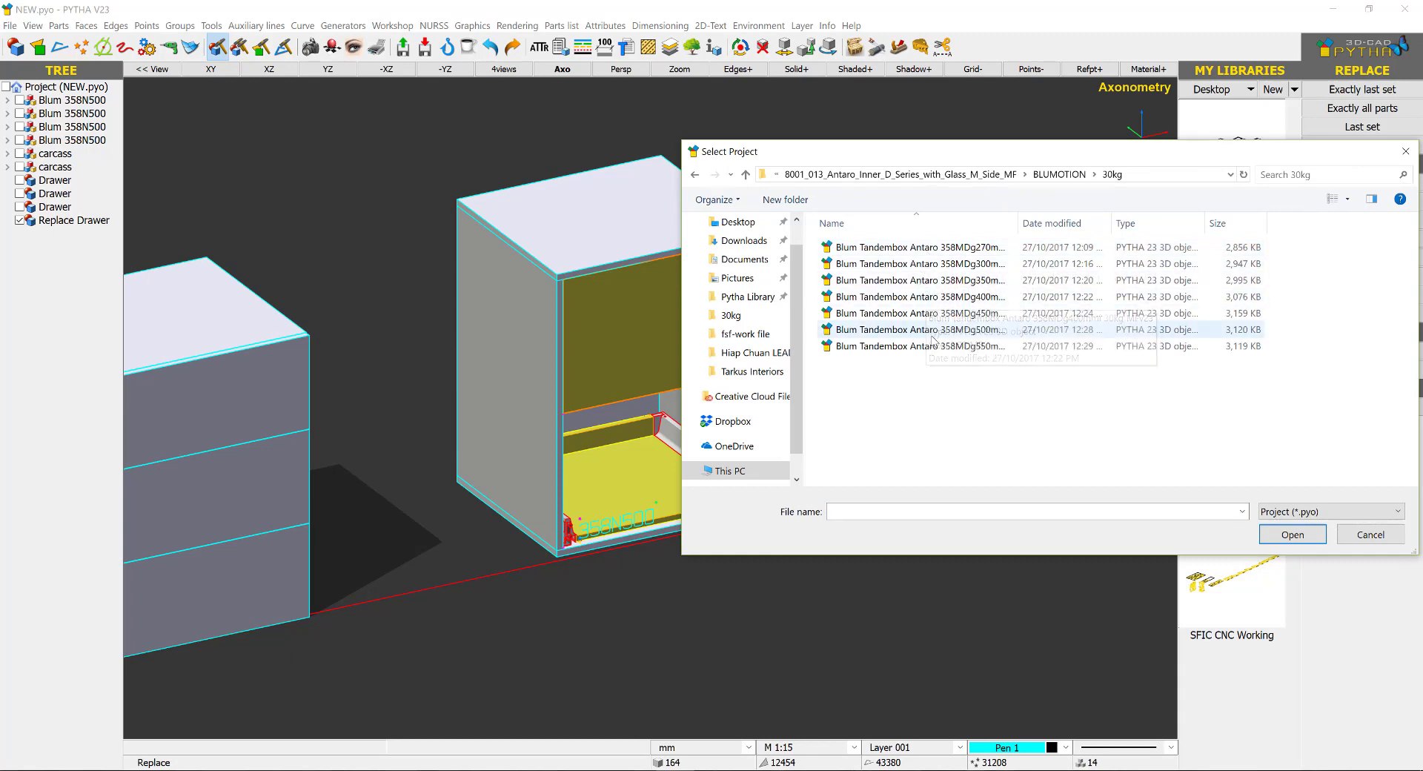
{"action": "double_click", "coordinate": [976, 328]}
{"action": "scroll", "coordinate": [686, 328], "scroll_direction": "up", "scroll_amount": 2}
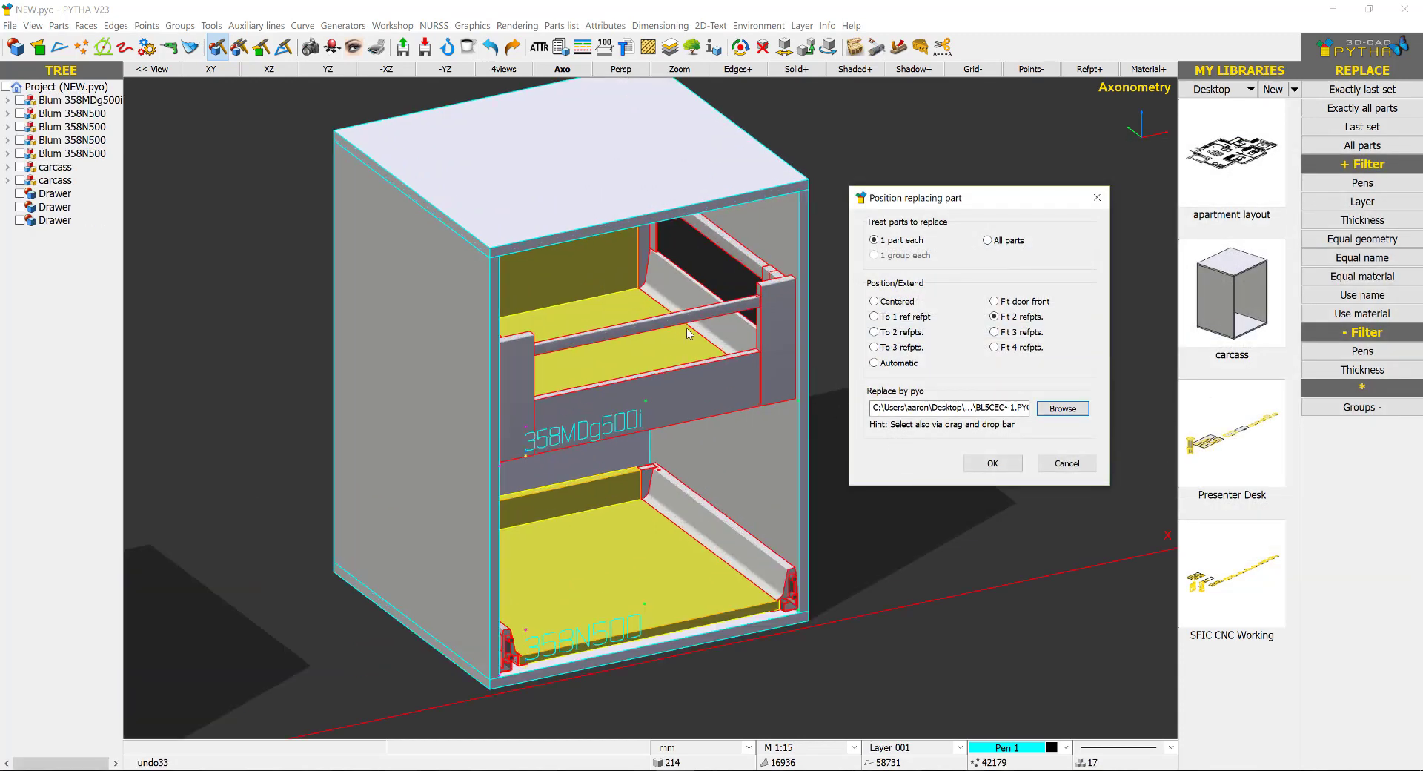
{"action": "left_click", "coordinate": [992, 463]}
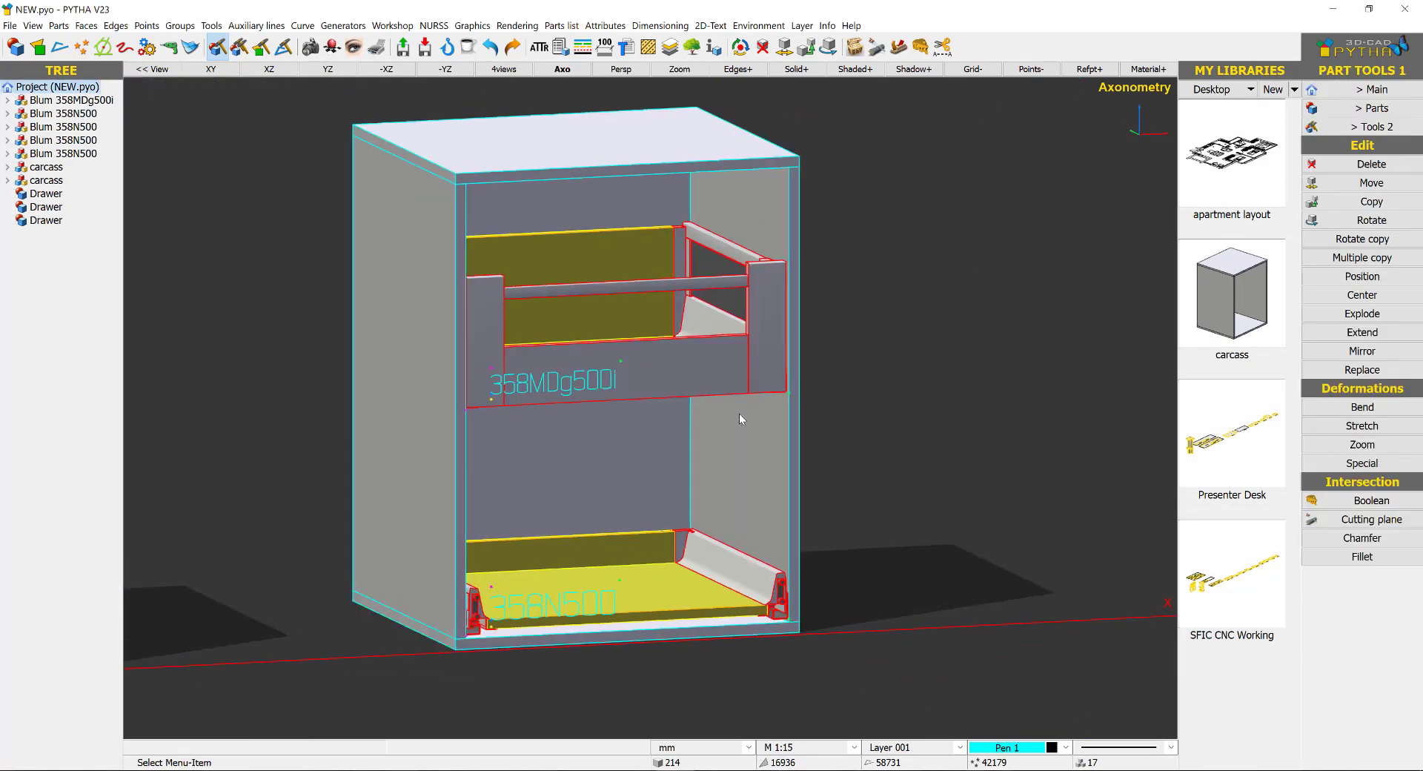
Add a block as a front panel between opposite front corners of the second carcass, with its length ly set to -18.
{"action": "middle_click_drag", "start_coordinate": [738, 414], "coordinate": [575, 529]}
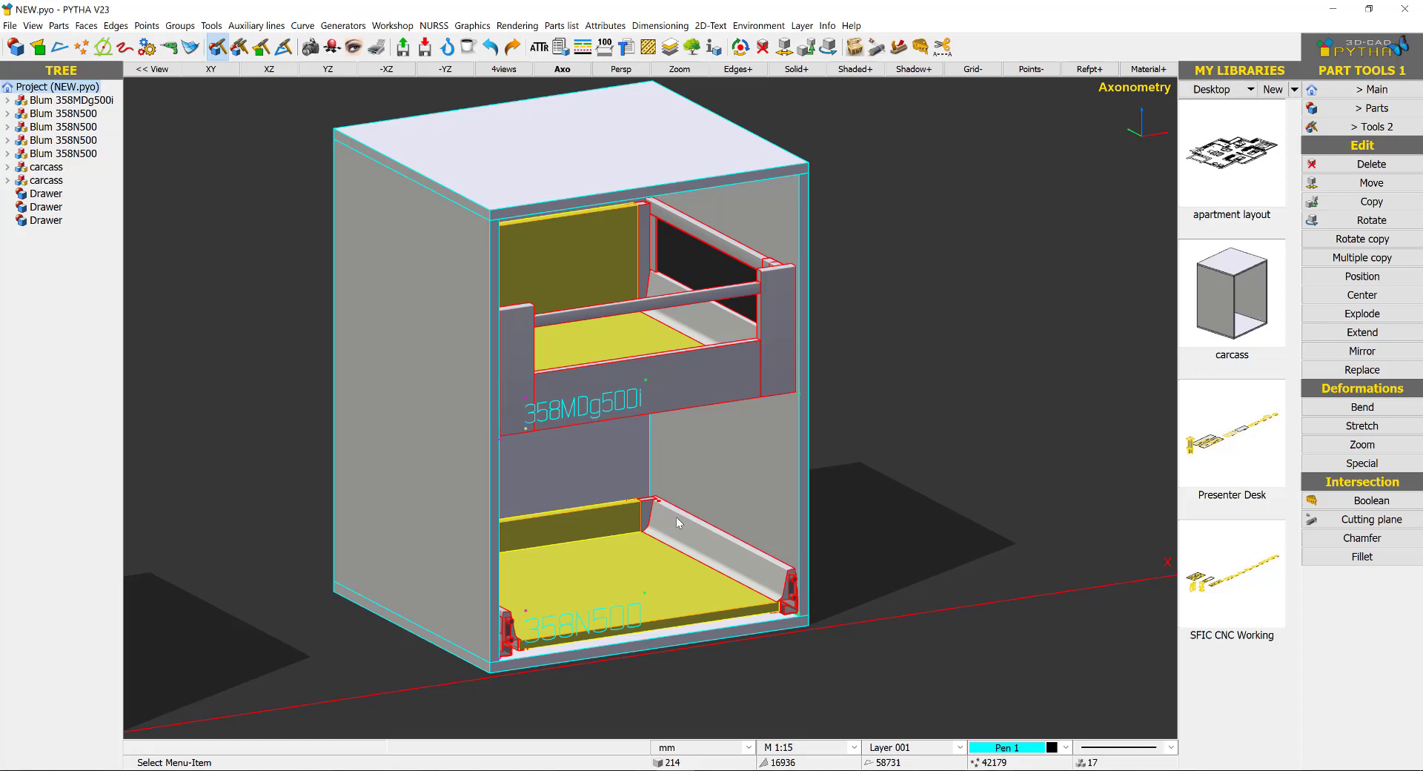
{"action": "key", "text": "b"}
{"action": "left_click", "coordinate": [491, 675]}
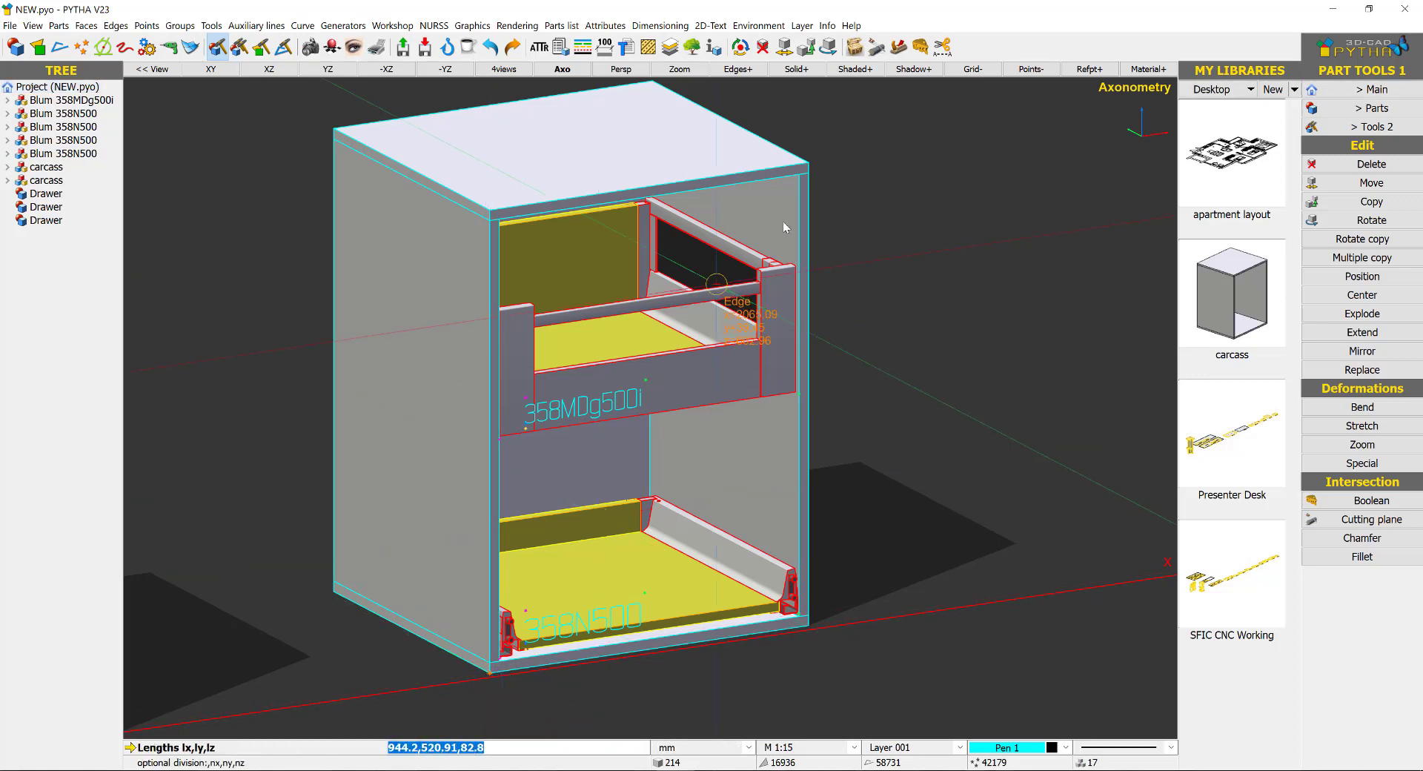
{"action": "left_click", "coordinate": [809, 175]}
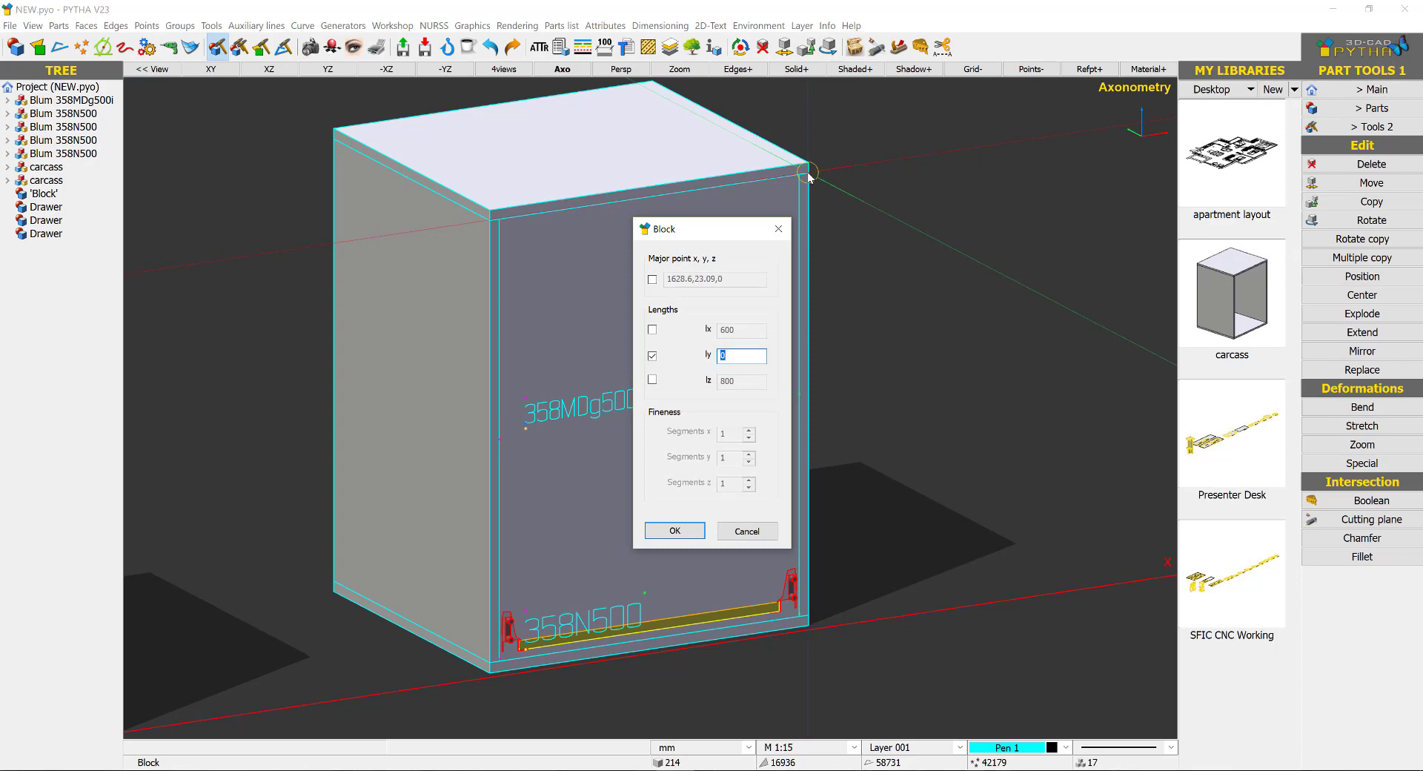
{"action": "key", "text": "BackSpace"}
{"action": "type", "text": "-18"}
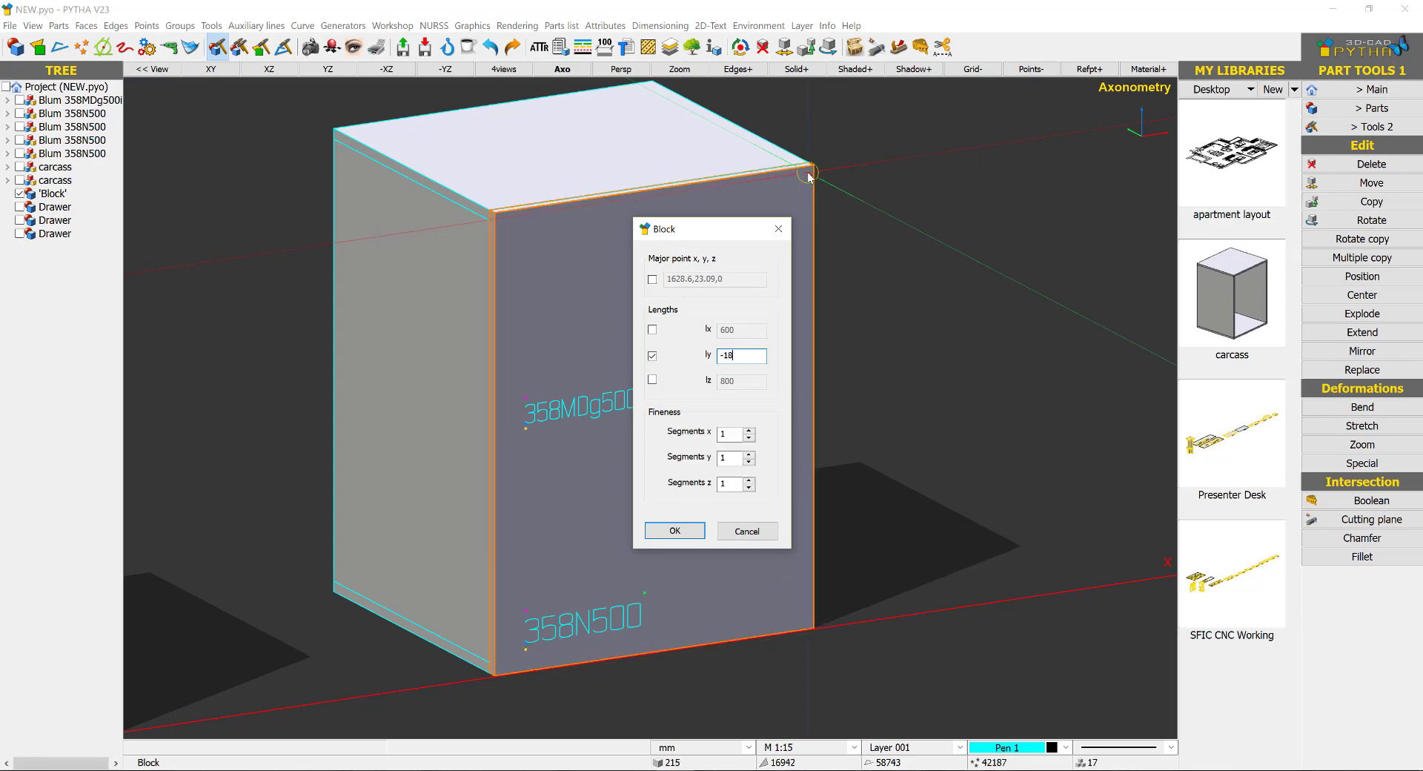
{"action": "key", "text": "Return"}
{"action": "scroll", "coordinate": [673, 317], "scroll_direction": "down", "scroll_amount": 3}
{"action": "mouse_move", "coordinate": [727, 329]}
{"action": "middle_mouse_down"}
{"action": "mouse_move", "coordinate": [935, 320]}
{"action": "mouse_move", "coordinate": [736, 331]}
{"action": "middle_mouse_up"}
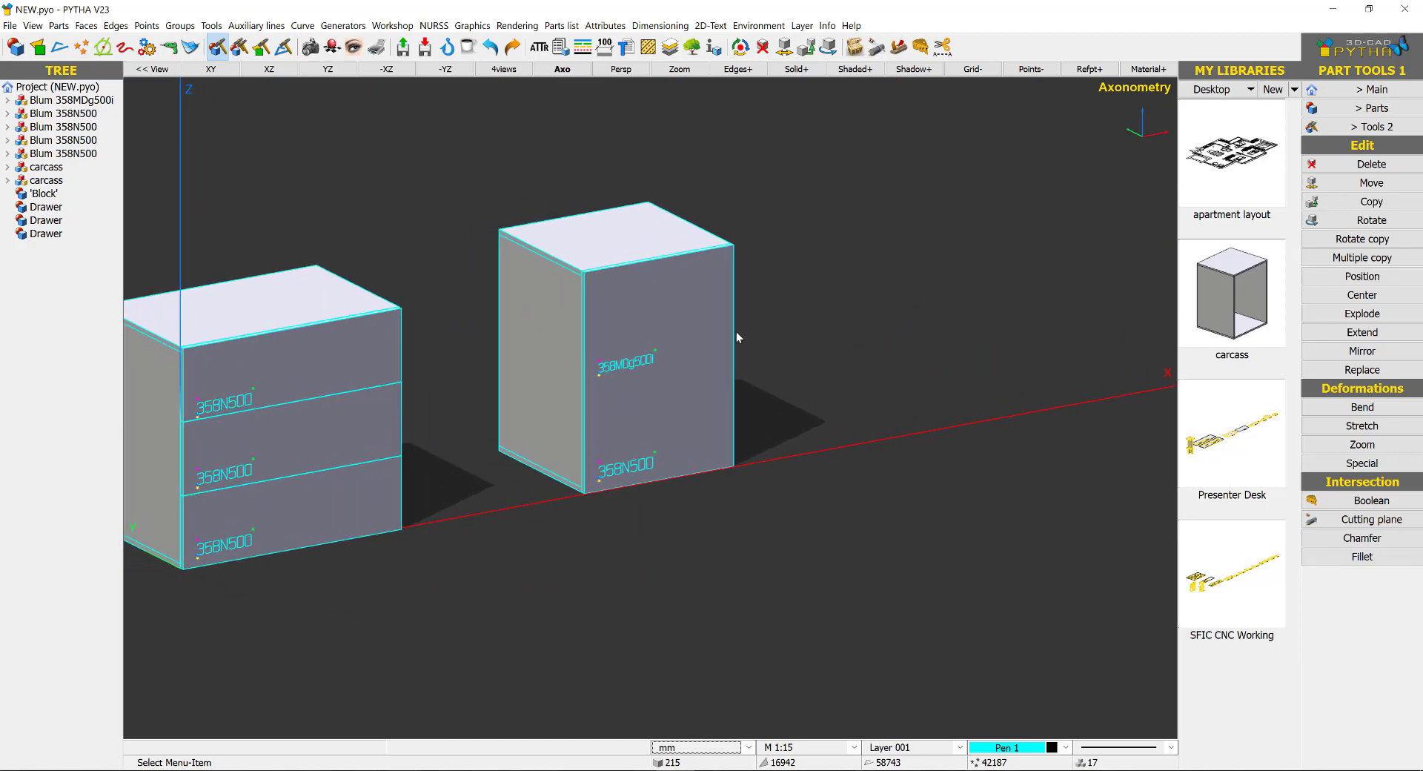
{"action": "middle_click", "coordinate": [820, 306]}
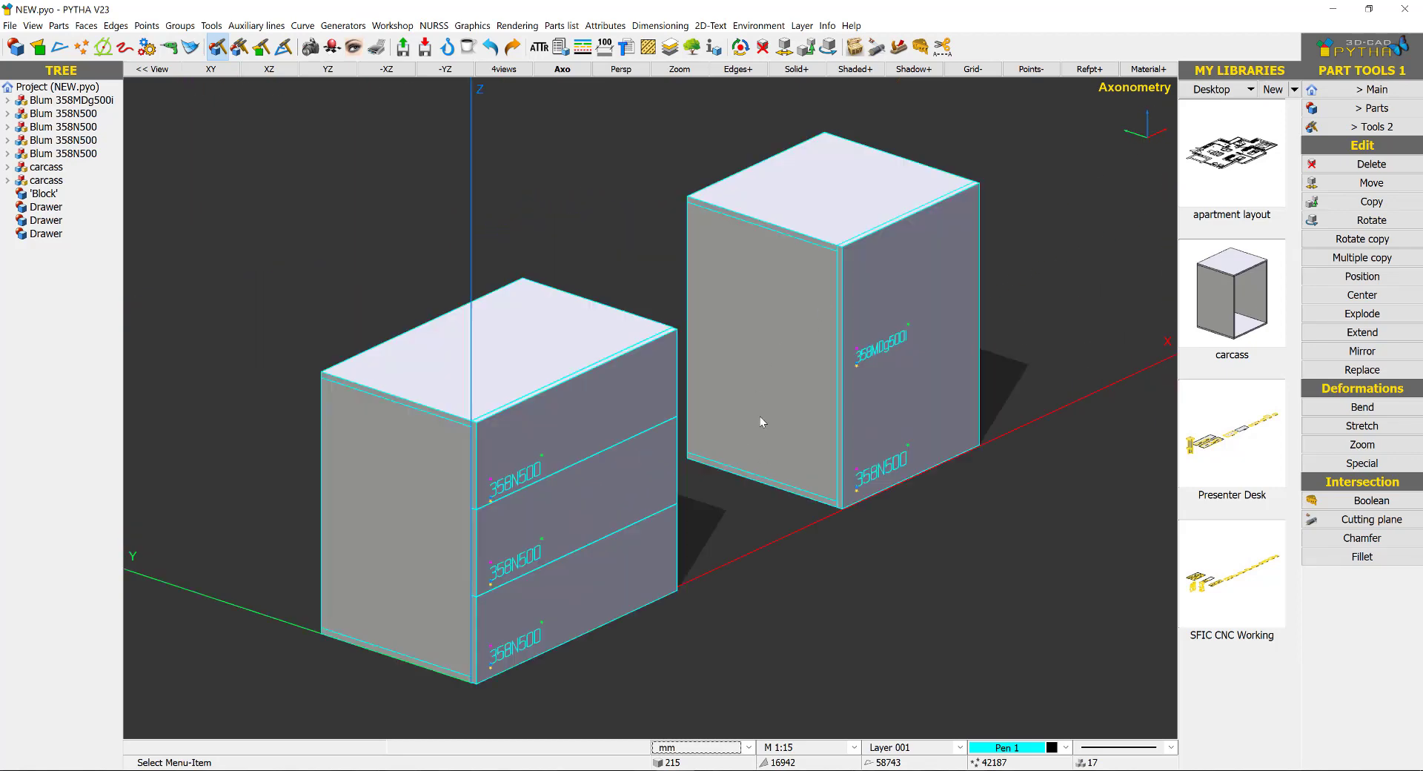